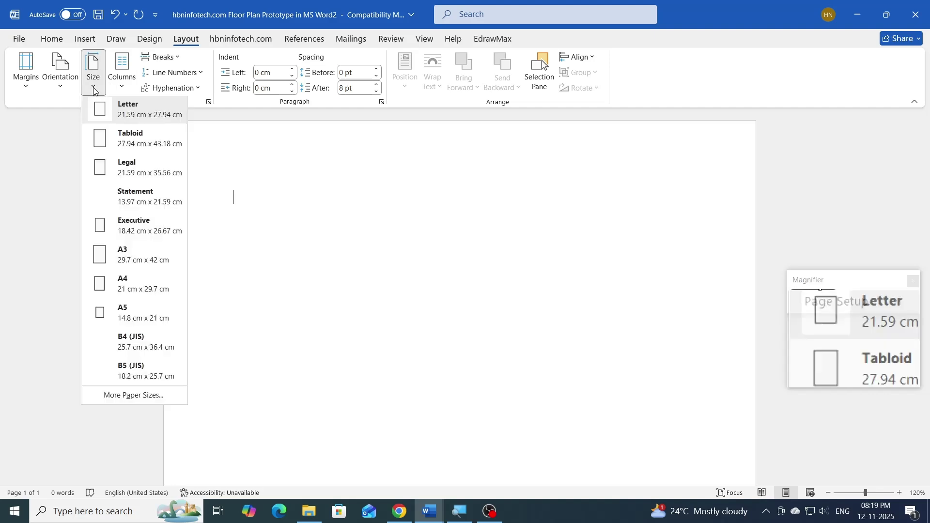
# Change the document's page size to A4 (21 cm x 29.7 cm).
pyautogui.click(119, 290)
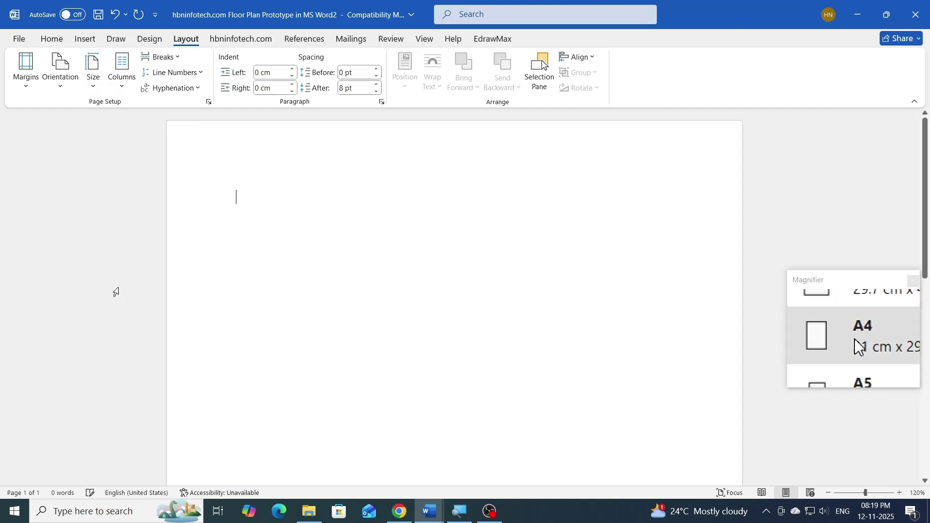
# Switch the A4 page to landscape orientation, then bring up the File backstage.
pyautogui.click(62, 68)
pyautogui.click(88, 148)
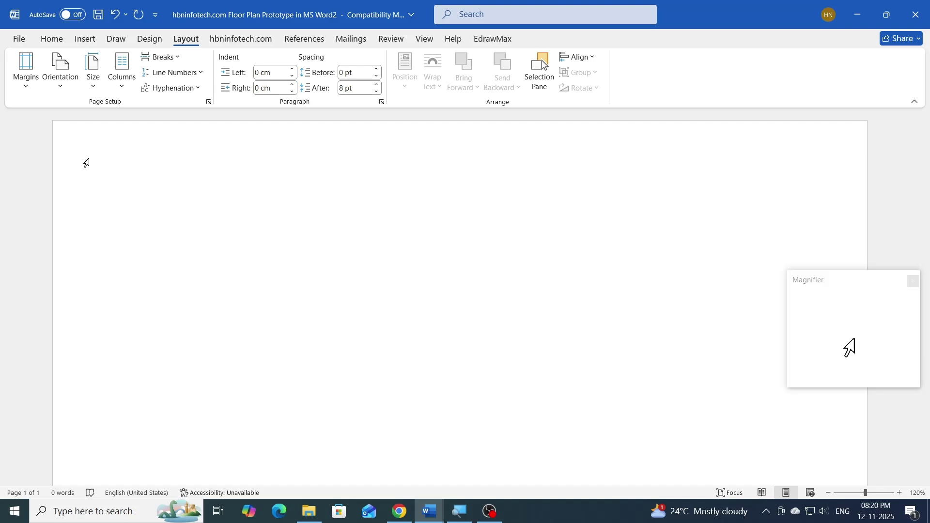
pyautogui.click(20, 40)
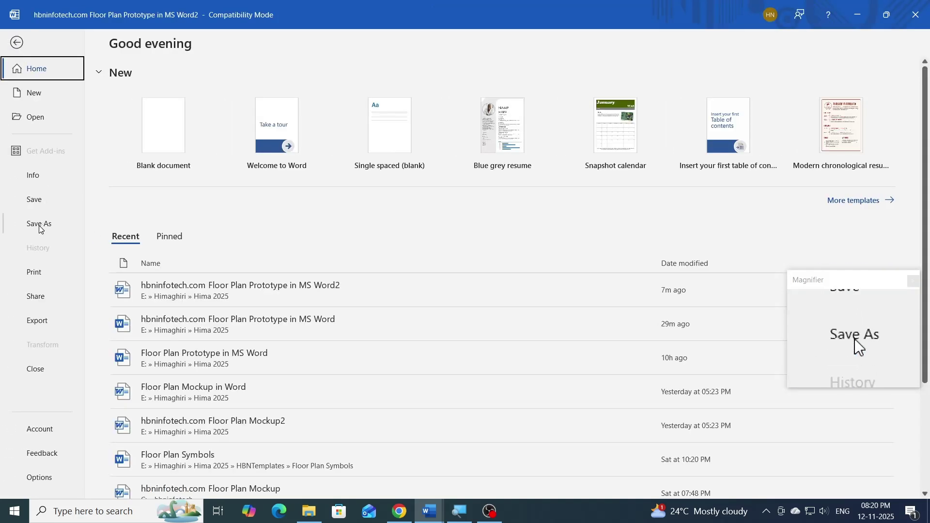
# Save a Word 97-2003 copy in Hima 2025 as 'hbninfotech.com Floor Plan Prototype in MS Word3'.
pyautogui.click(39, 223)
pyautogui.click(378, 142)
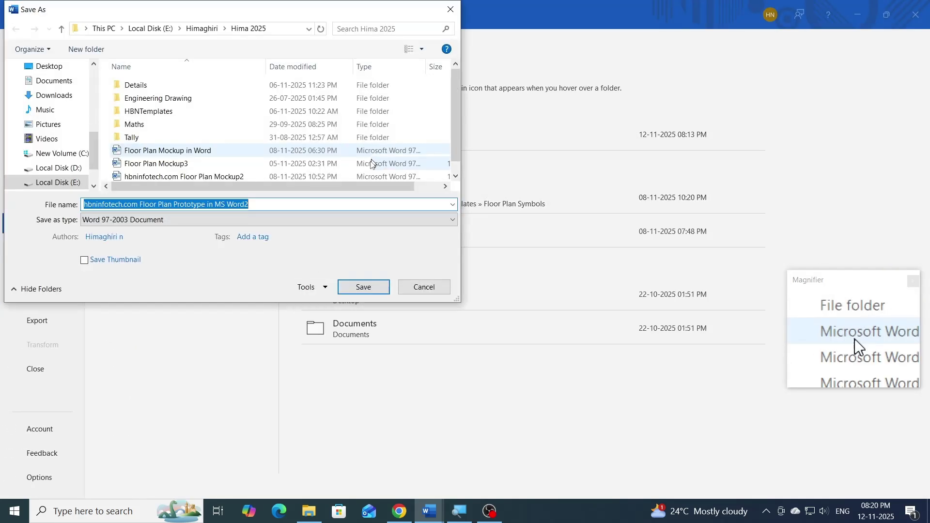
pyautogui.click(254, 204)
pyautogui.press('BackSpace')
pyautogui.write('3')
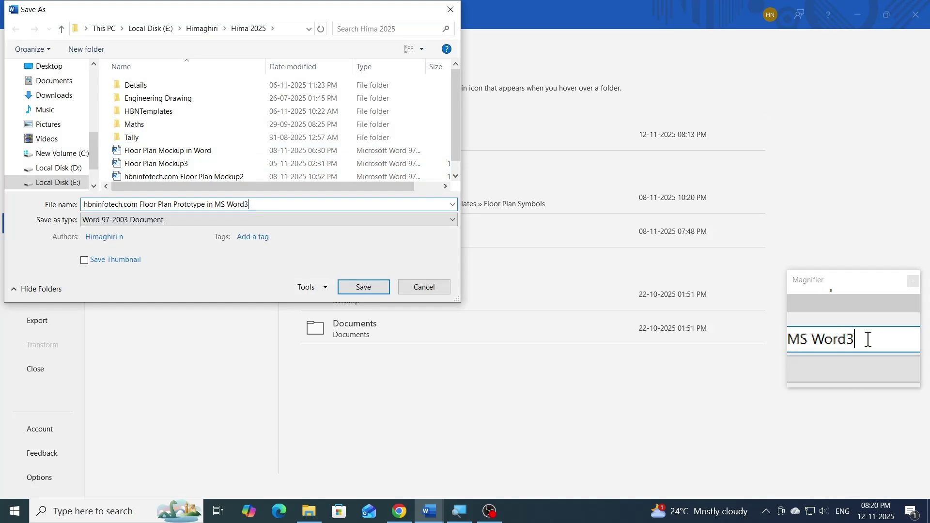
pyautogui.click(259, 219)
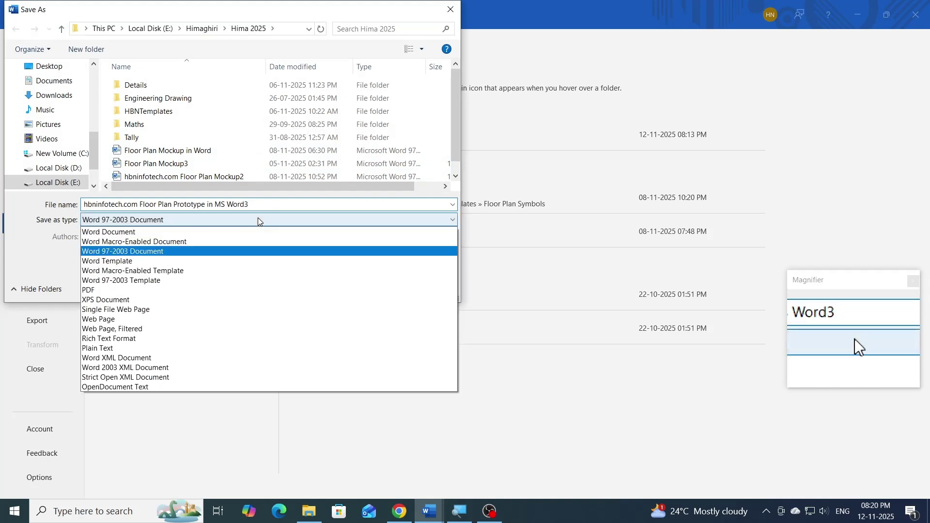
pyautogui.click(159, 252)
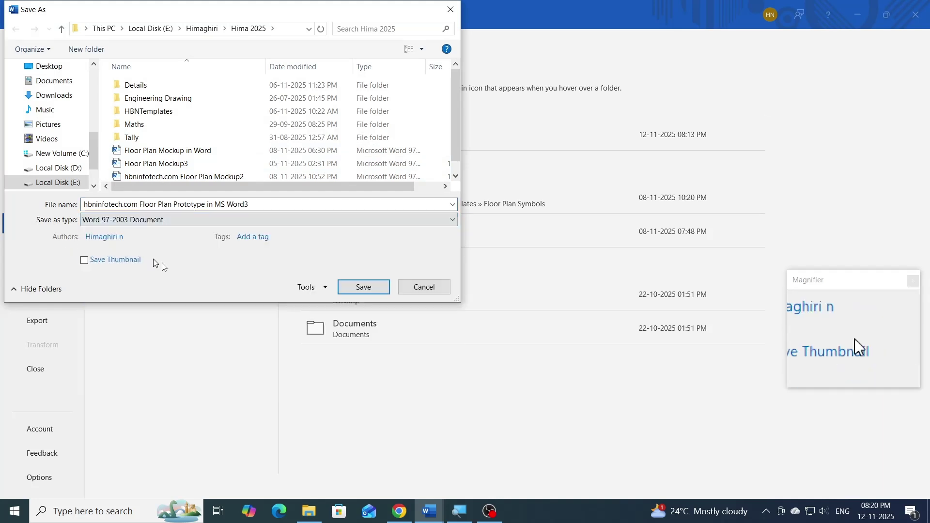
pyautogui.click(372, 287)
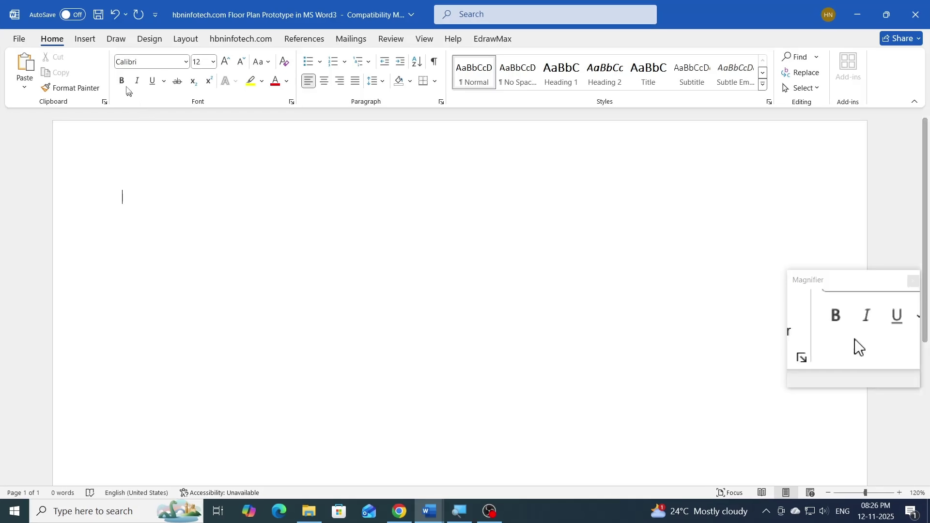
# Draw a large rectangle covering most of the page as the outer walls.
pyautogui.click(85, 39)
pyautogui.click(175, 71)
pyautogui.click(194, 118)
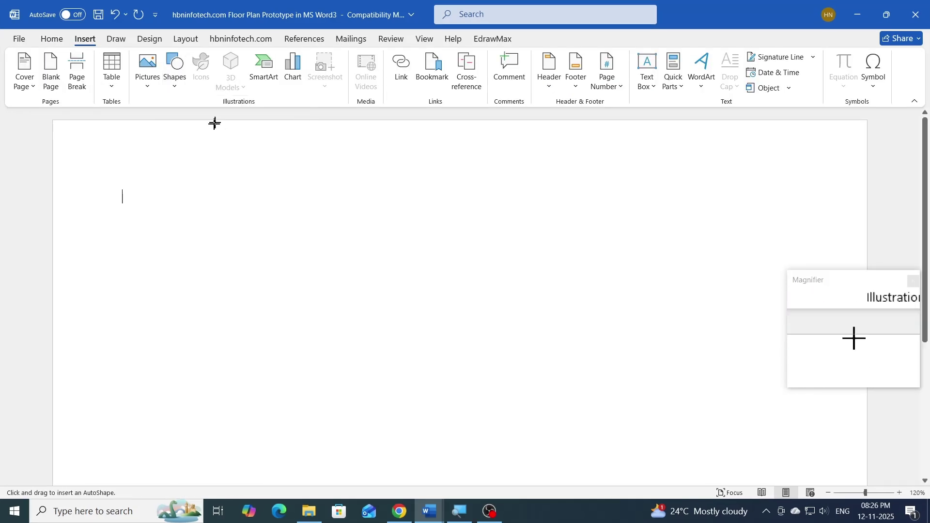
pyautogui.moveTo(101, 146); pyautogui.dragTo(762, 461)
# Give the rectangle a thick 12 pt black outline.
pyautogui.click(410, 57)
pyautogui.click(409, 57)
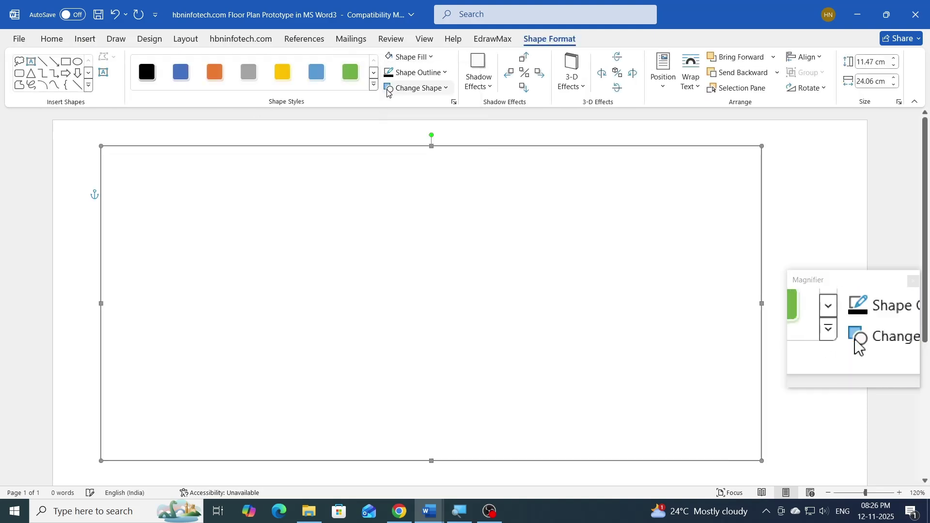
pyautogui.click(404, 73)
pyautogui.click(405, 73)
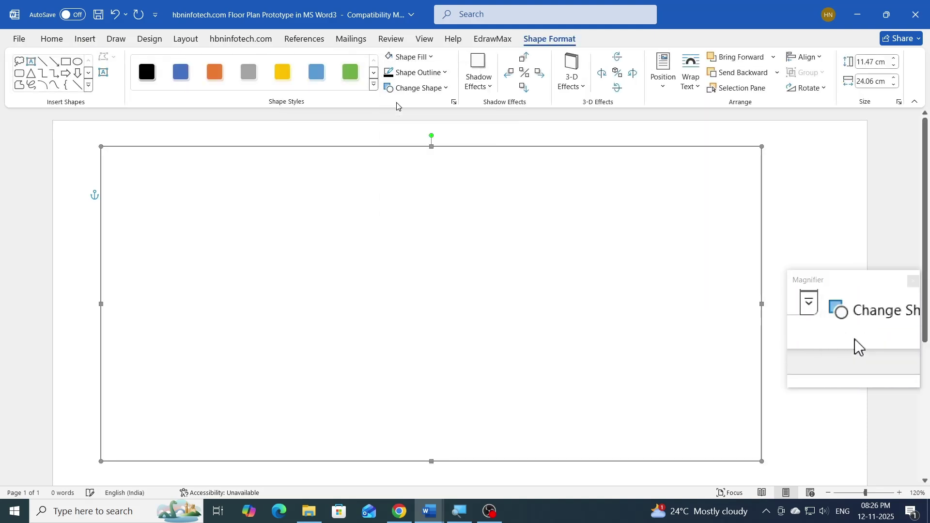
pyautogui.click(405, 73)
pyautogui.moveTo(412, 239)
pyautogui.click(530, 382)
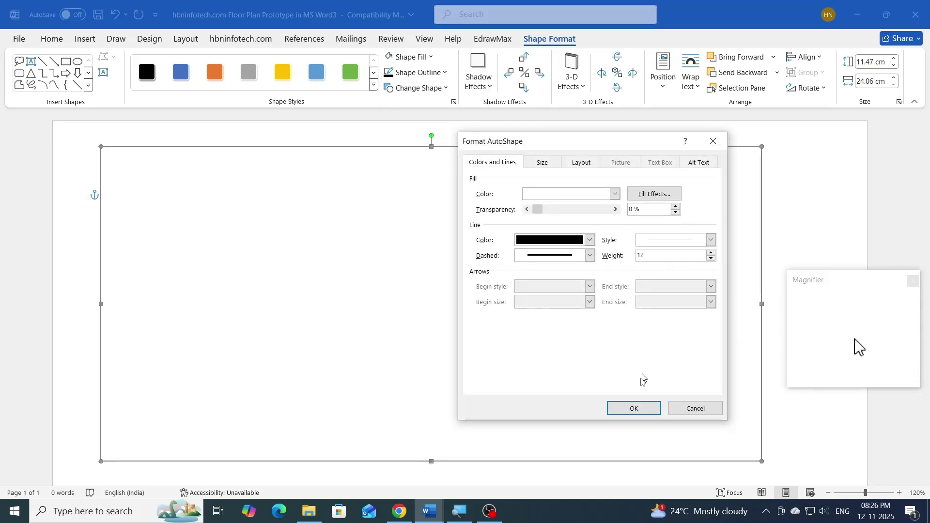
pyautogui.click(633, 407)
# Draw a short horizontal line inside the rectangle.
pyautogui.click(43, 62)
pyautogui.moveTo(221, 245); pyautogui.dragTo(325, 245)
pyautogui.click(409, 73)
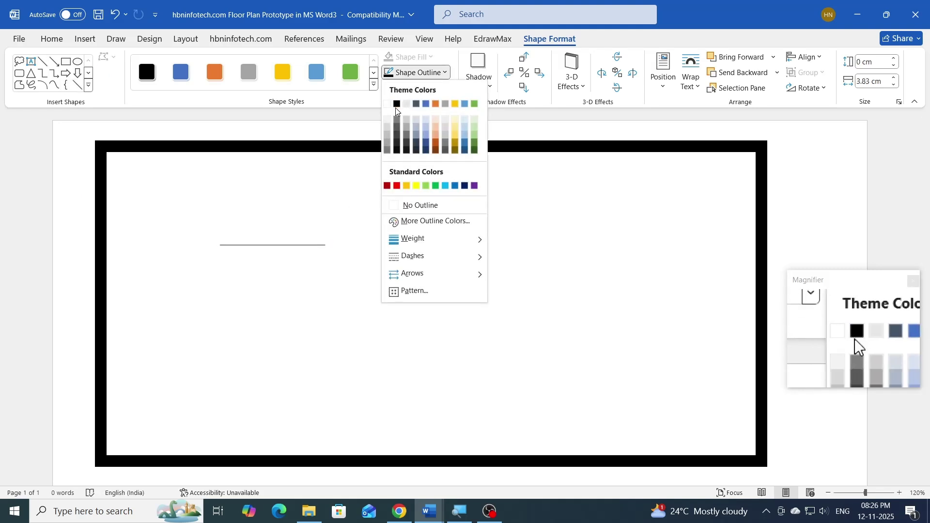
# Make the short line a black 7 pt wall.
pyautogui.click(396, 104)
pyautogui.click(416, 73)
pyautogui.moveTo(422, 241)
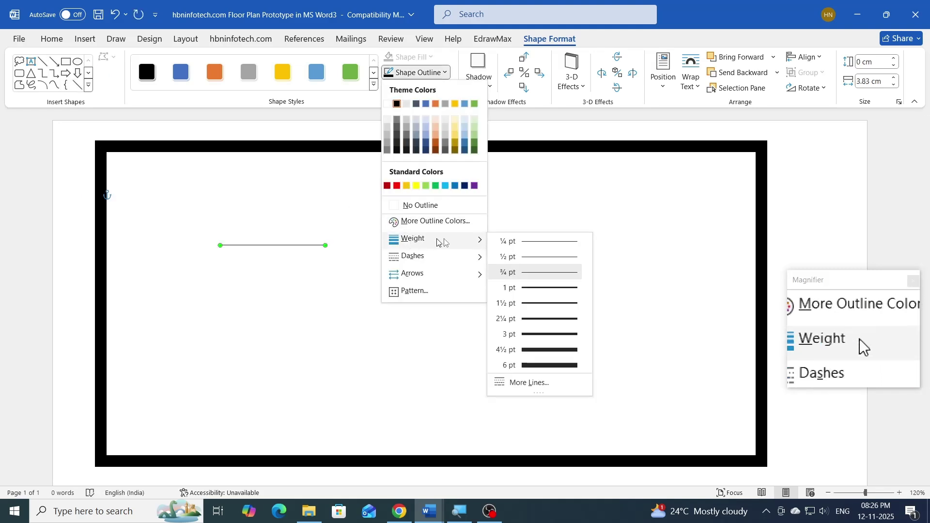
pyautogui.click(531, 382)
pyautogui.click(660, 255)
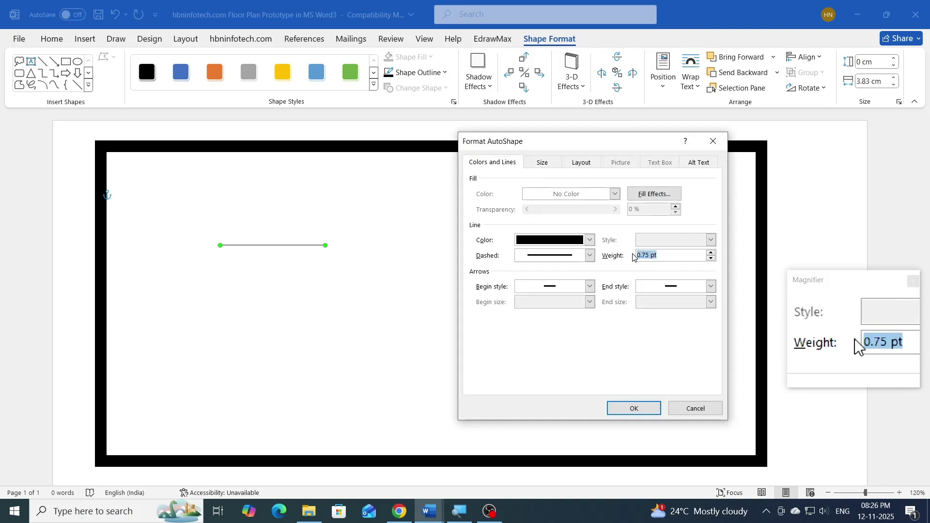
pyautogui.write('7')
pyautogui.click(633, 407)
# Draw an L-shaped freeform wall and move it into the plan.
pyautogui.click(19, 85)
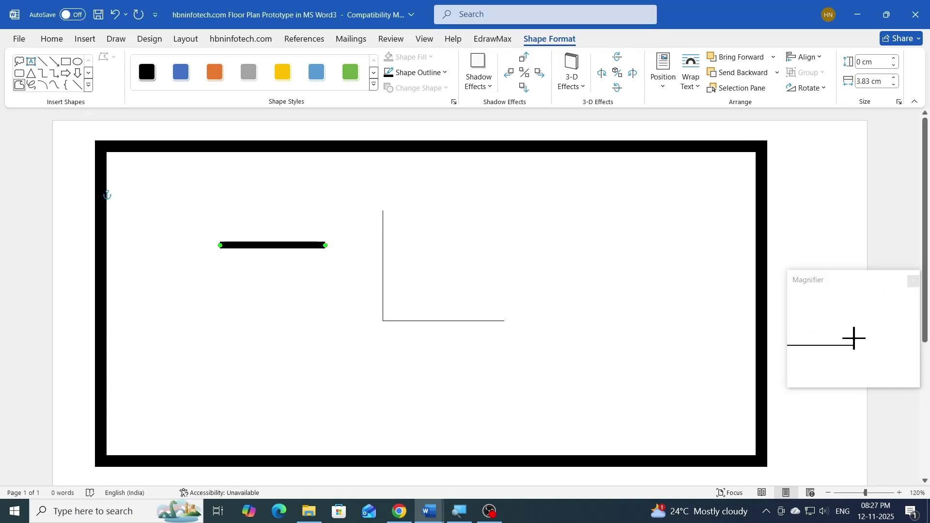
pyautogui.doubleClick(509, 320)
pyautogui.moveTo(407, 324); pyautogui.dragTo(357, 339)
pyautogui.hotkey('ctrl', 'z')
pyautogui.moveTo(381, 294); pyautogui.dragTo(190, 368)
# Give the L-shaped wall a black 7 pt outline.
pyautogui.click(420, 72)
pyautogui.click(397, 105)
pyautogui.click(426, 72)
pyautogui.moveTo(413, 238)
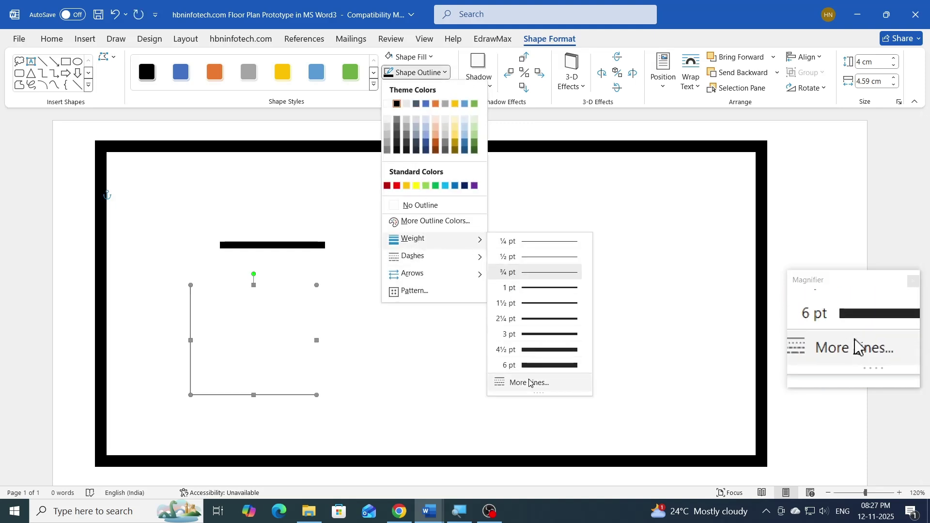
pyautogui.click(530, 381)
pyautogui.doubleClick(678, 256)
pyautogui.write('7')
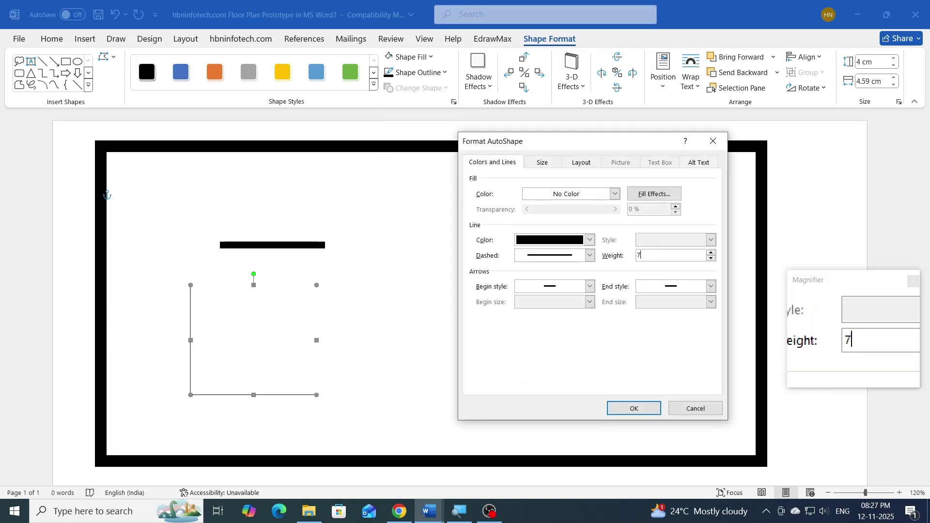
pyautogui.click(633, 408)
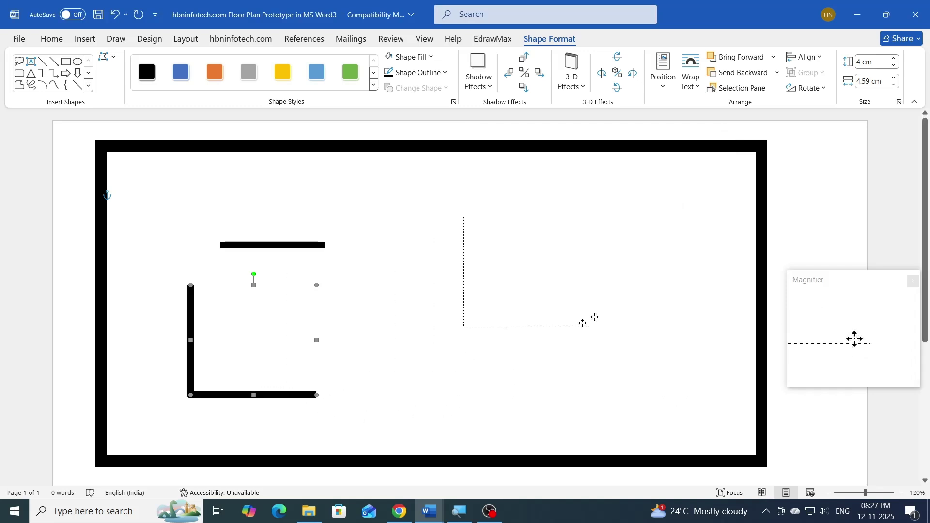
# Fit the L wall into the top-right corner, butt the short wall against it, and copy it.
pyautogui.moveTo(656, 259); pyautogui.dragTo(656, 256)
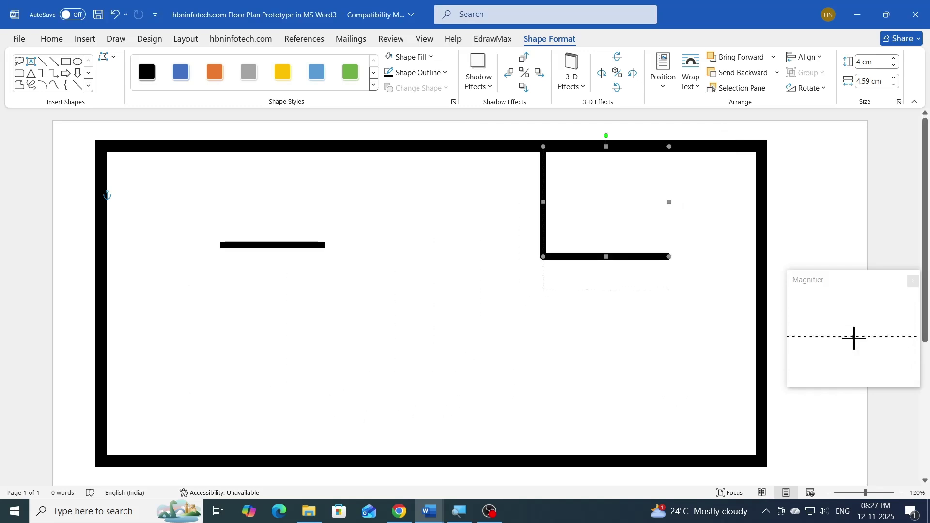
pyautogui.moveTo(604, 289); pyautogui.dragTo(604, 291)
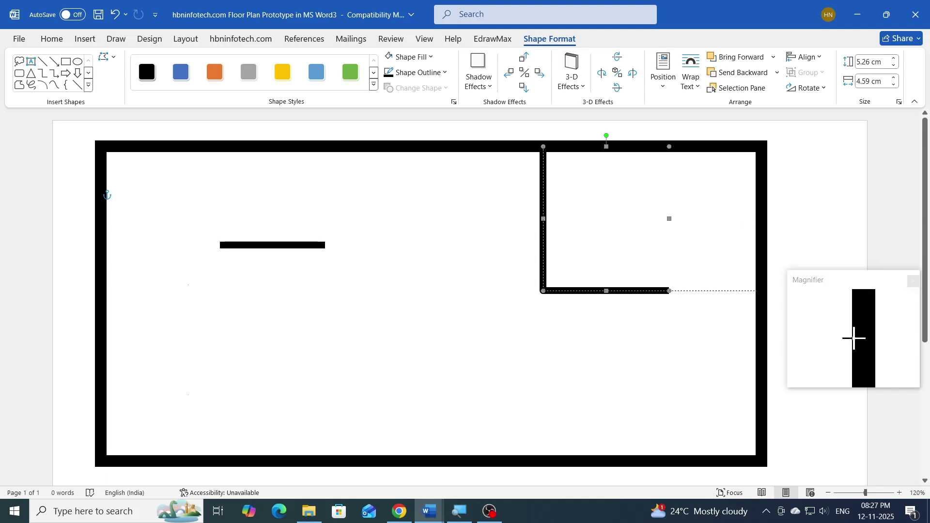
pyautogui.moveTo(756, 224); pyautogui.dragTo(757, 224)
pyautogui.moveTo(650, 282); pyautogui.dragTo(650, 273)
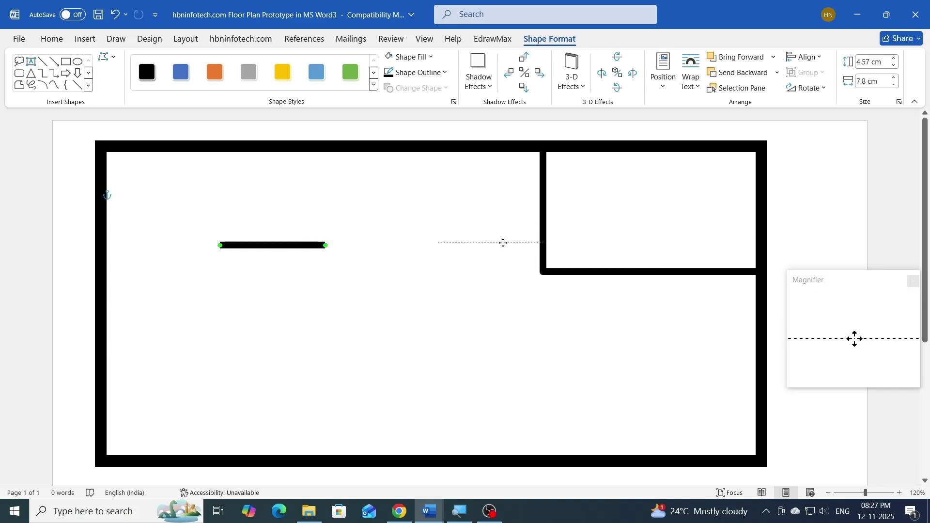
pyautogui.moveTo(503, 243); pyautogui.dragTo(503, 243)
pyautogui.moveTo(296, 279); pyautogui.dragTo(296, 280)
# Rotate the copied wall 90° and stretch it down to the bottom outer wall.
pyautogui.click(807, 87)
pyautogui.click(820, 104)
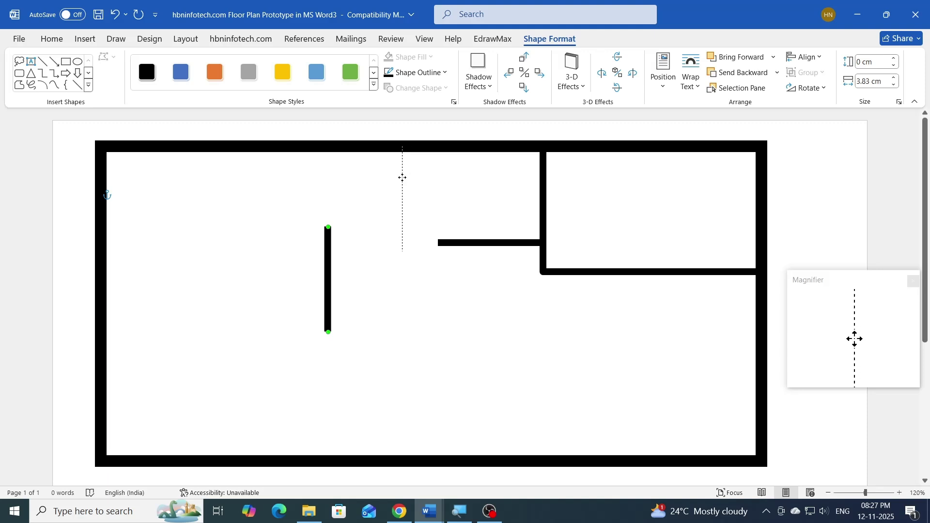
pyautogui.moveTo(402, 177); pyautogui.dragTo(402, 177)
pyautogui.moveTo(402, 252); pyautogui.dragTo(402, 461)
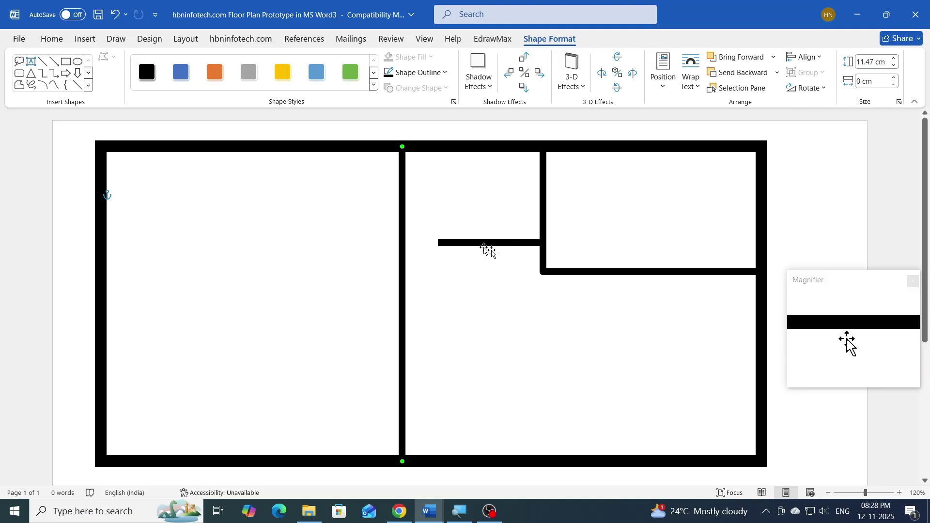
# Extend the short wall to the vertical wall and nudge the corner room's walls down slightly.
pyautogui.click(429, 242)
pyautogui.moveTo(400, 243); pyautogui.dragTo(402, 243)
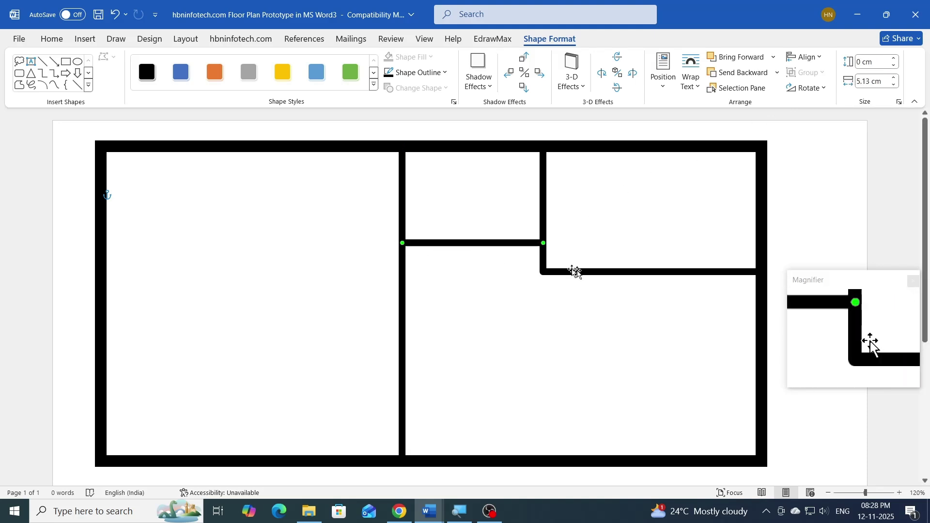
pyautogui.click(611, 273)
pyautogui.moveTo(651, 272); pyautogui.dragTo(650, 282)
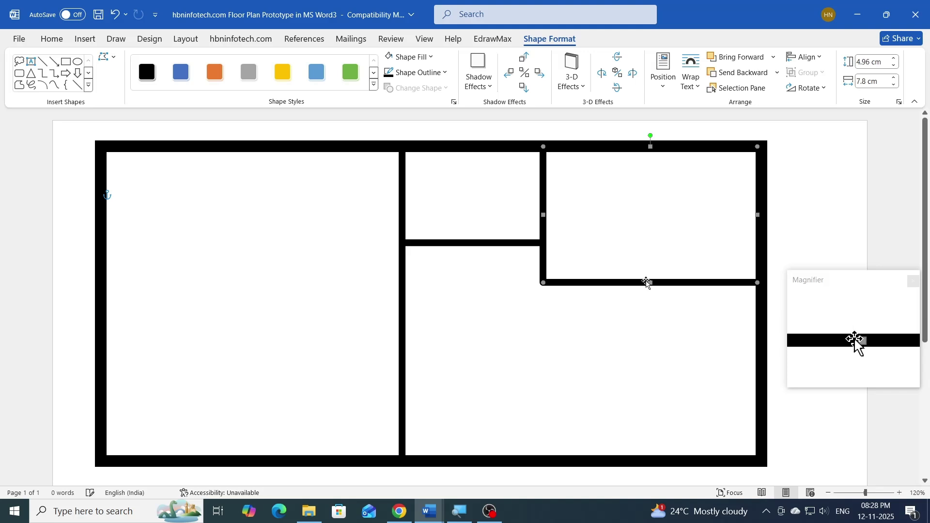
pyautogui.moveTo(519, 245); pyautogui.dragTo(519, 256)
# Copy the full-height wall further left and add a horizontal wall reaching the left outer wall.
pyautogui.moveTo(402, 218); pyautogui.dragTo(323, 228)
pyautogui.click(428, 253)
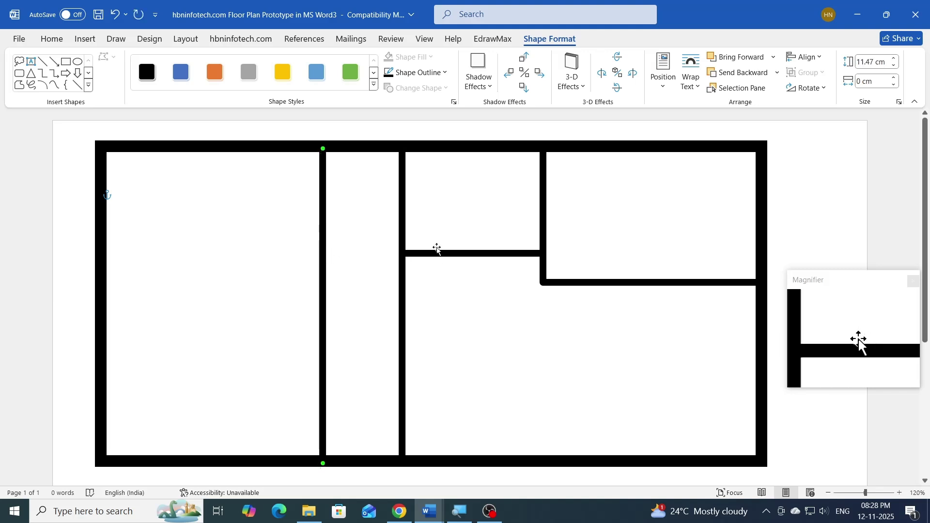
pyautogui.moveTo(242, 316); pyautogui.dragTo(243, 316)
pyautogui.moveTo(182, 313); pyautogui.dragTo(117, 312)
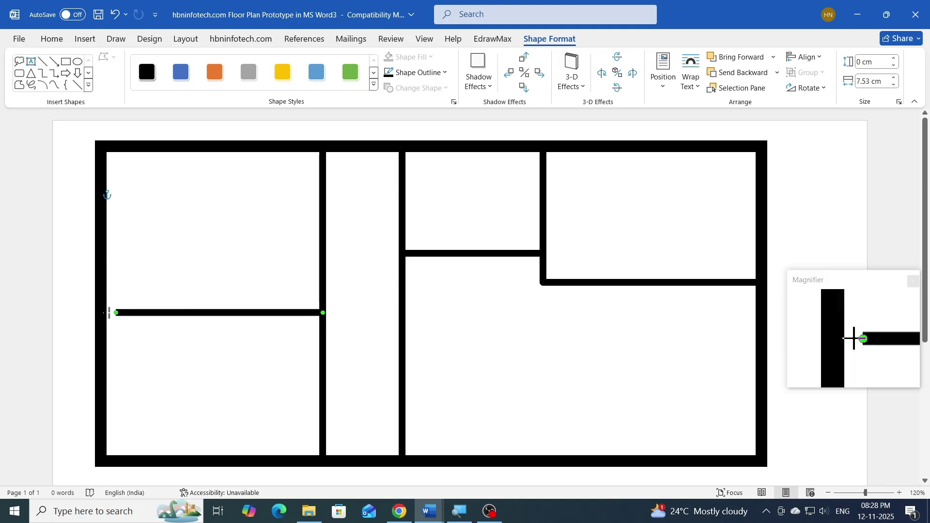
pyautogui.click(814, 176)
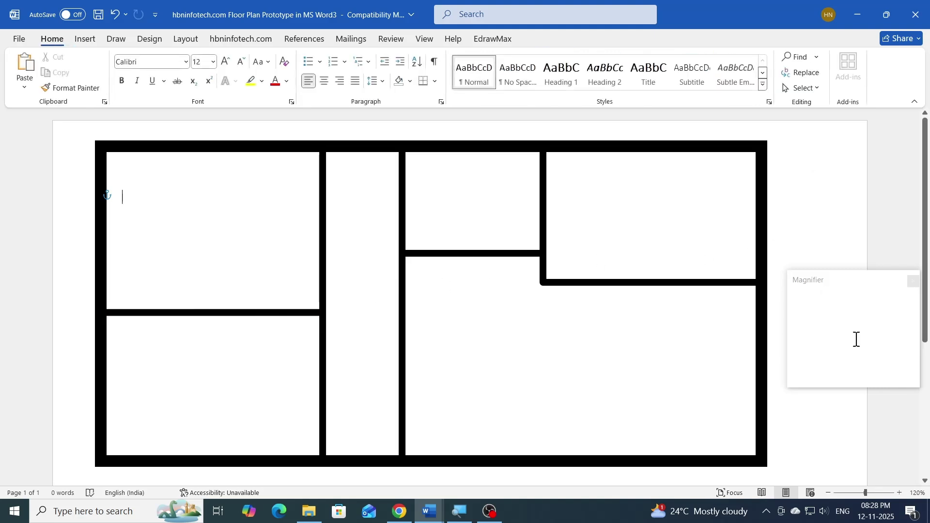
# Draw a 2 cm x 2 cm quarter-circle arc in the lower-right room.
pyautogui.click(85, 39)
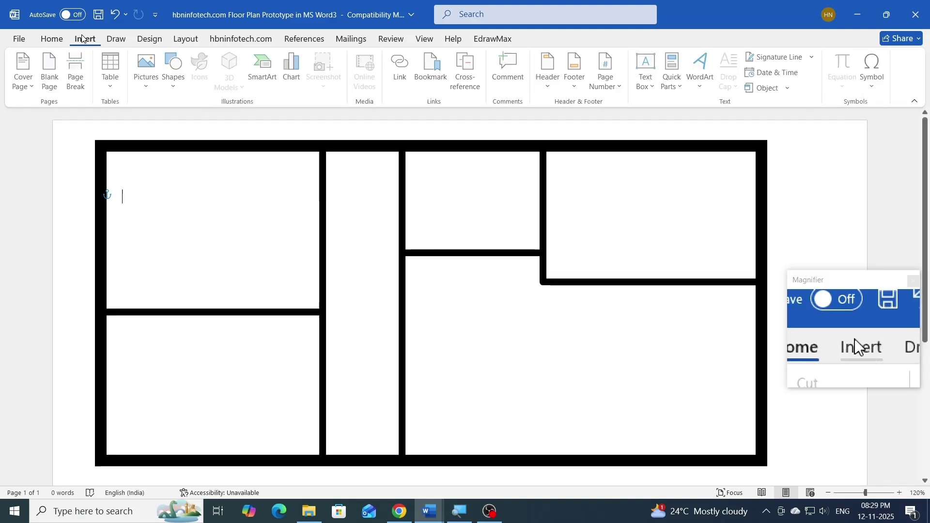
pyautogui.click(175, 82)
pyautogui.click(180, 228)
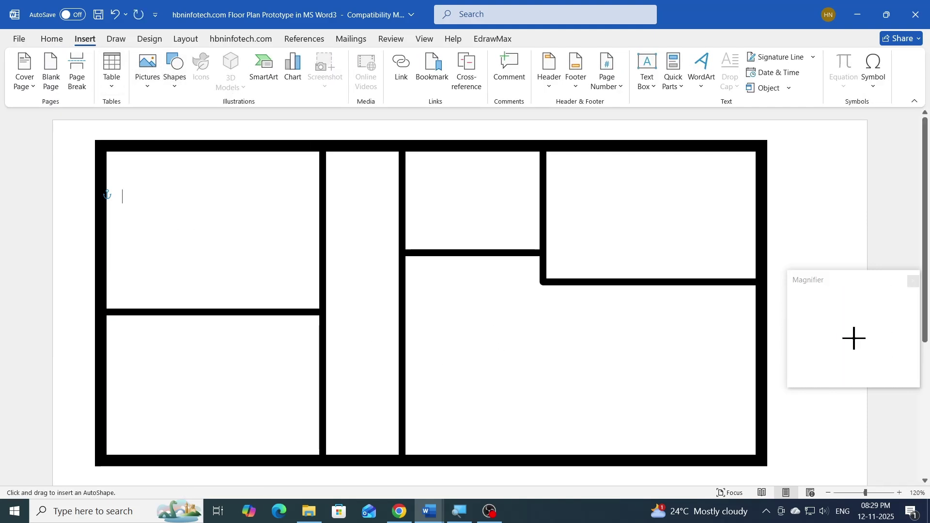
pyautogui.moveTo(483, 326); pyautogui.dragTo(534, 377)
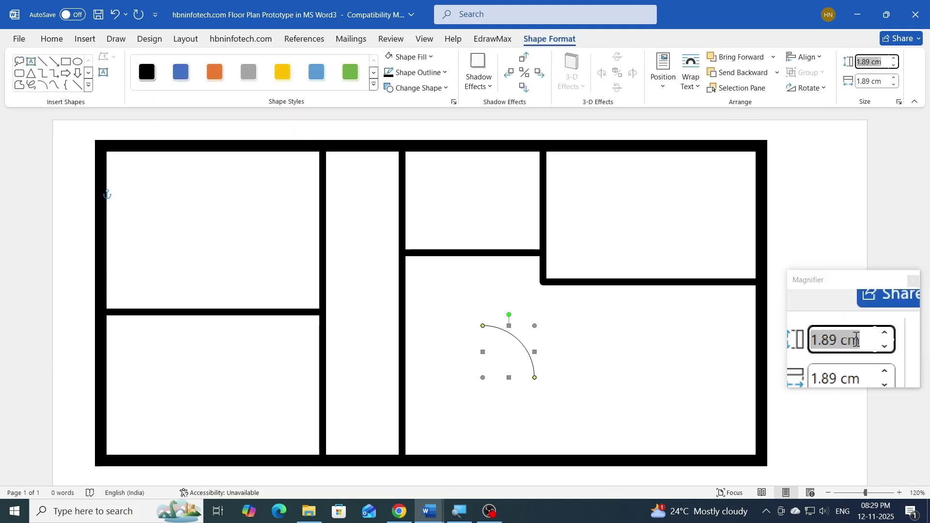
pyautogui.write('2')
pyautogui.press('Return')
pyautogui.click(880, 82)
pyautogui.write('2')
pyautogui.press('Return')
# Give the arc a 1½ pt outline.
pyautogui.click(402, 75)
pyautogui.click(401, 73)
pyautogui.click(401, 73)
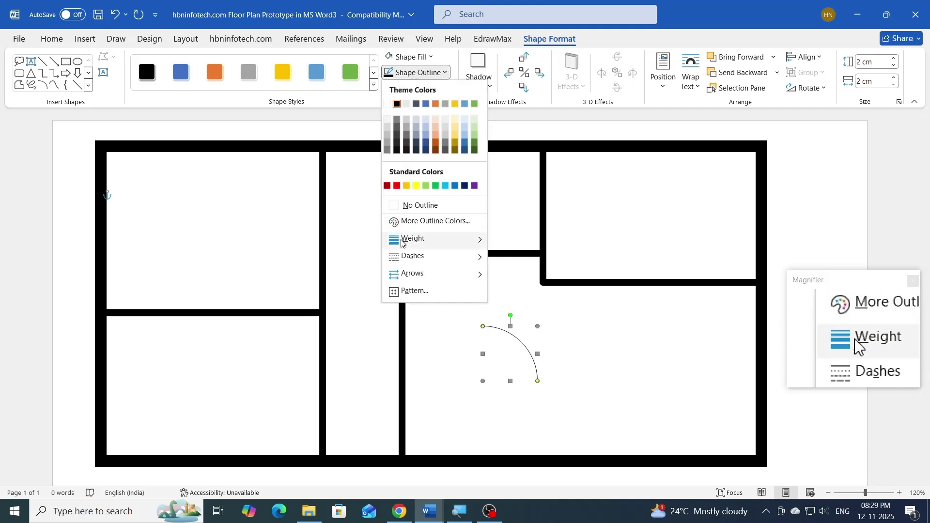
pyautogui.moveTo(401, 242)
pyautogui.click(531, 304)
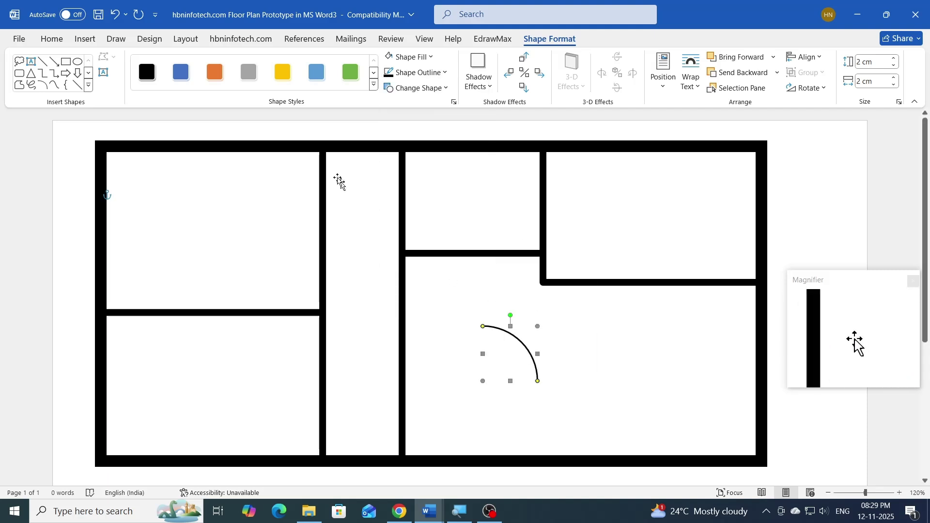
# Draw a thick 2 cm vertical line beside the arc.
pyautogui.click(41, 63)
pyautogui.moveTo(437, 303); pyautogui.dragTo(437, 373)
pyautogui.click(414, 77)
pyautogui.click(414, 77)
pyautogui.click(414, 77)
pyautogui.moveTo(412, 239)
pyautogui.click(540, 299)
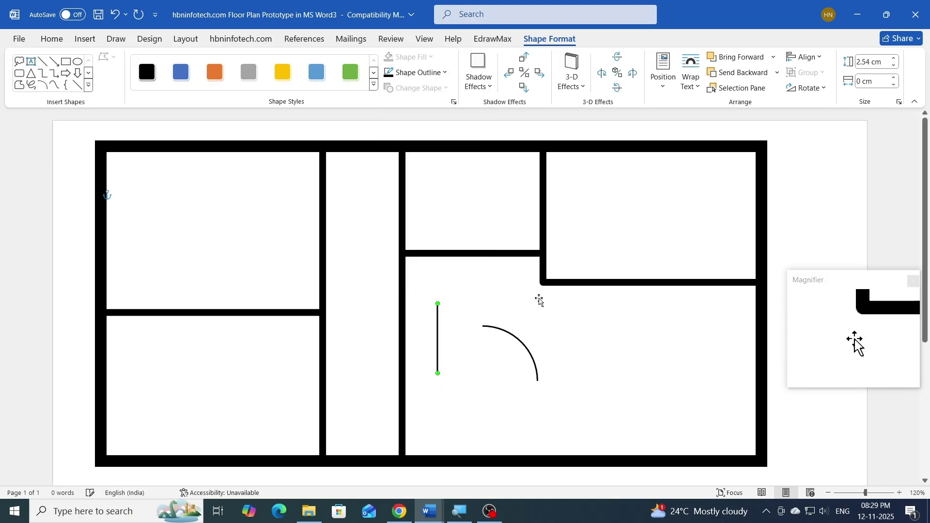
pyautogui.click(883, 62)
pyautogui.write('2')
pyautogui.press('Return')
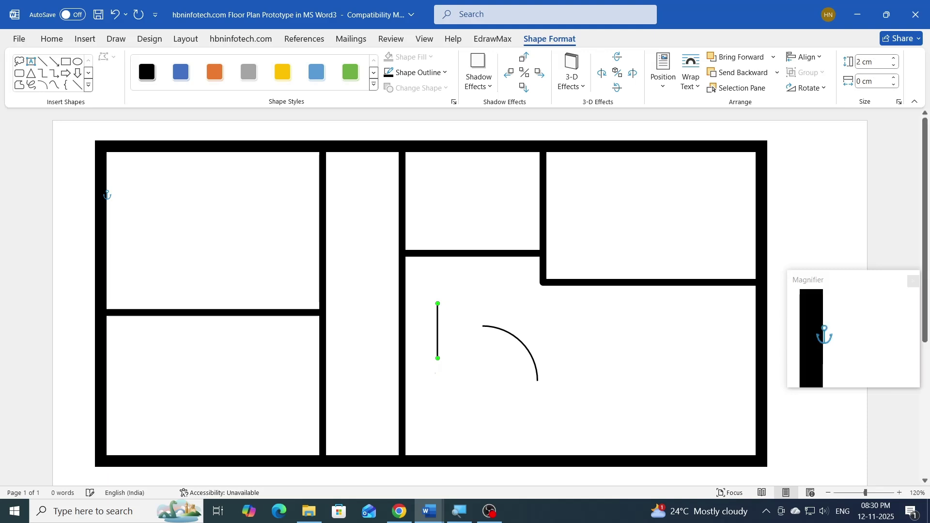
# Align the tops of the arc and the line.
pyautogui.keyDown('shift'); pyautogui.click(505, 334); pyautogui.keyUp('shift')
pyautogui.click(804, 57)
pyautogui.click(819, 125)
pyautogui.click(803, 57)
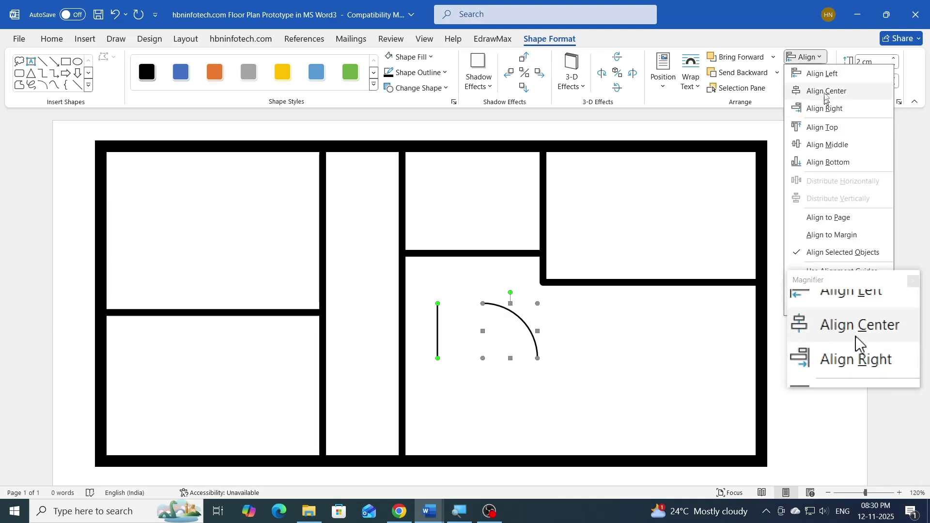
# Left-align the arc with the line and group them into a door.
pyautogui.click(829, 74)
pyautogui.click(806, 72)
pyautogui.click(816, 90)
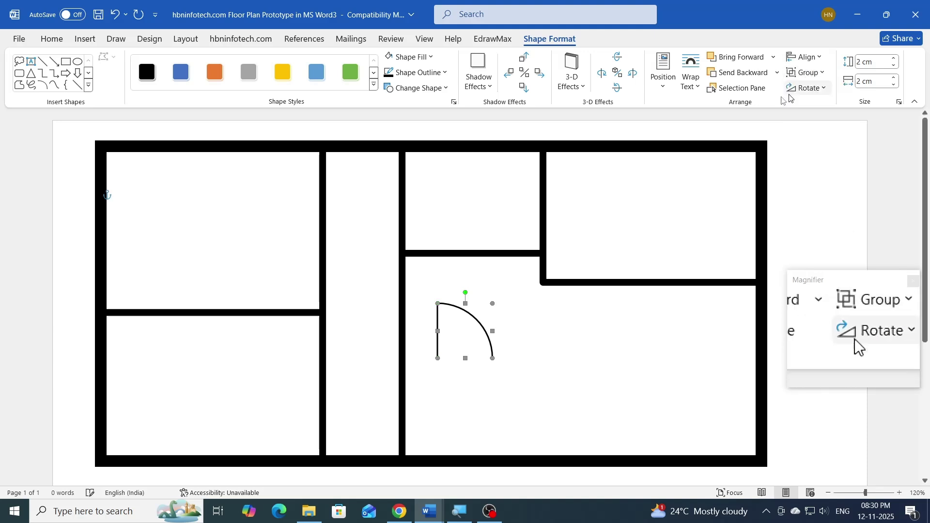
# Draw a flat 0.5 cm x 2.2 cm rectangle sill below the door.
pyautogui.click(66, 62)
pyautogui.moveTo(432, 382); pyautogui.dragTo(507, 398)
pyautogui.click(886, 62)
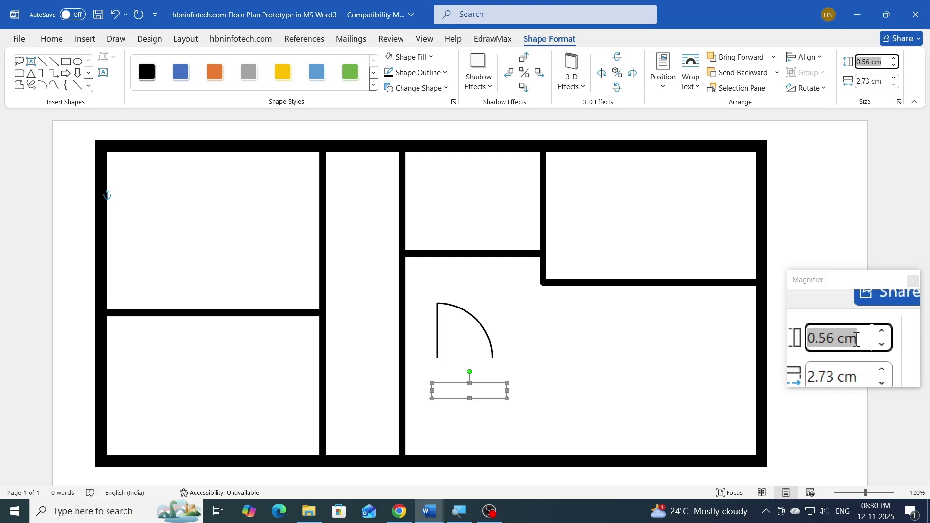
pyautogui.write('0.5')
pyautogui.press('Return')
pyautogui.click(881, 82)
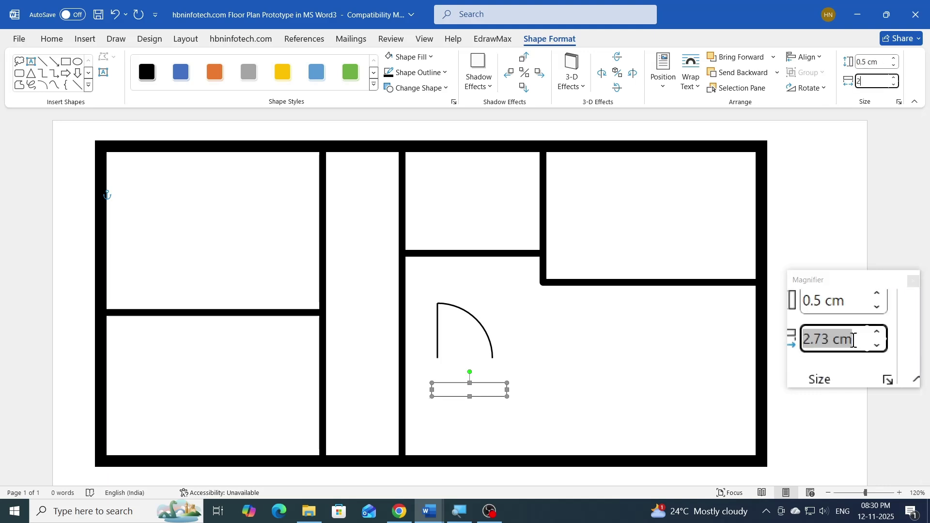
pyautogui.press('Return')
# Thicken the sill's outline and place it directly under the door arc.
pyautogui.click(411, 72)
pyautogui.click(412, 74)
pyautogui.click(408, 77)
pyautogui.moveTo(412, 238)
pyautogui.click(533, 296)
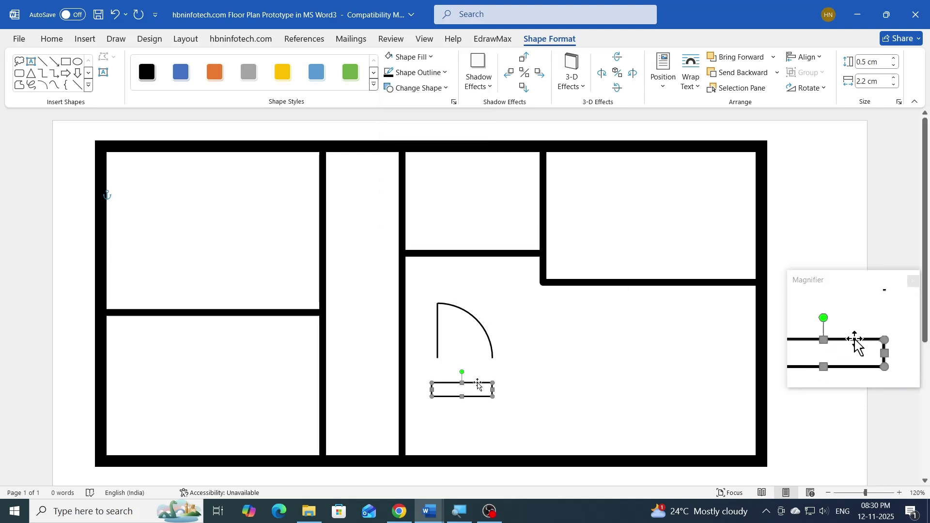
pyautogui.moveTo(483, 357); pyautogui.dragTo(483, 357)
# Centre the door arc over the sill and group them.
pyautogui.keyDown('shift'); pyautogui.click(489, 339); pyautogui.keyUp('shift')
pyautogui.click(804, 57)
pyautogui.click(816, 83)
pyautogui.click(806, 73)
pyautogui.click(813, 85)
# Reposition the door and add a copy to its left with a 0.25 cm sill.
pyautogui.moveTo(492, 349); pyautogui.dragTo(619, 370)
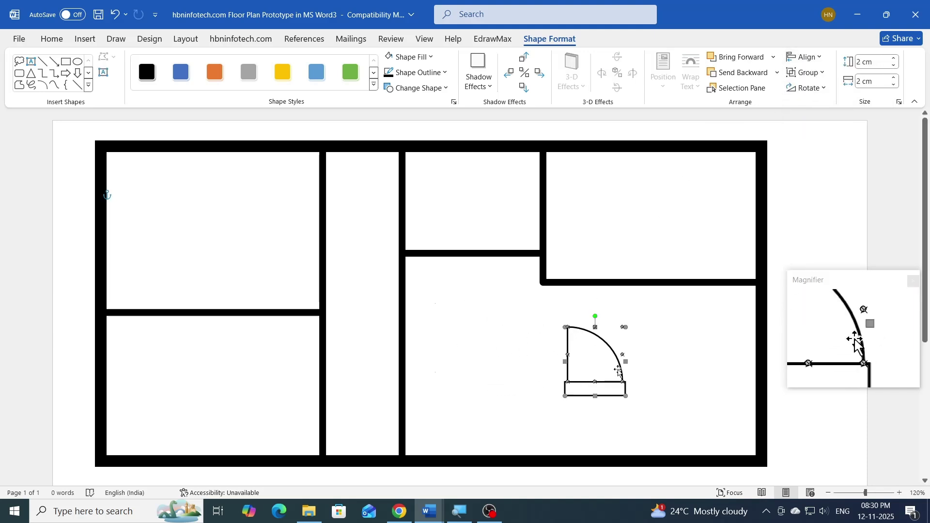
pyautogui.moveTo(506, 356); pyautogui.dragTo(506, 356)
pyautogui.click(806, 72)
pyautogui.click(814, 127)
pyautogui.click(504, 375)
pyautogui.click(506, 378)
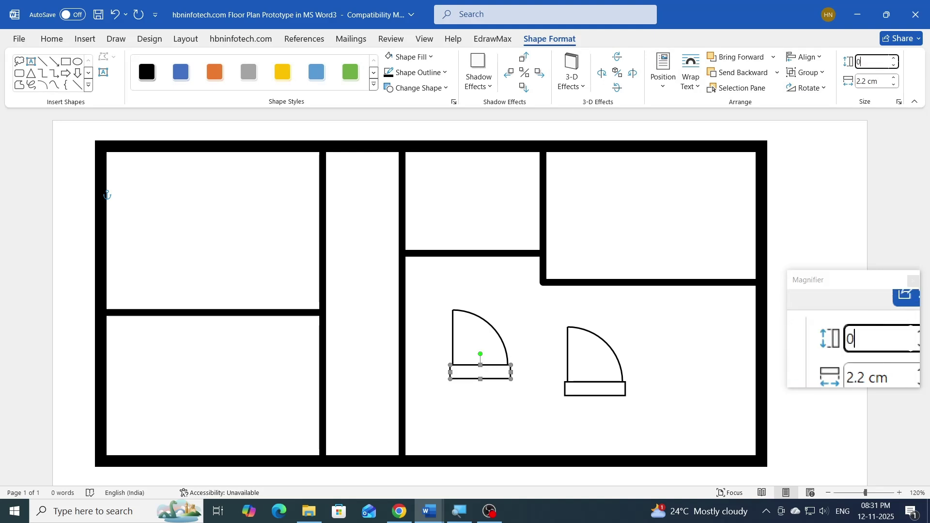
pyautogui.write('0.25')
pyautogui.press('Return')
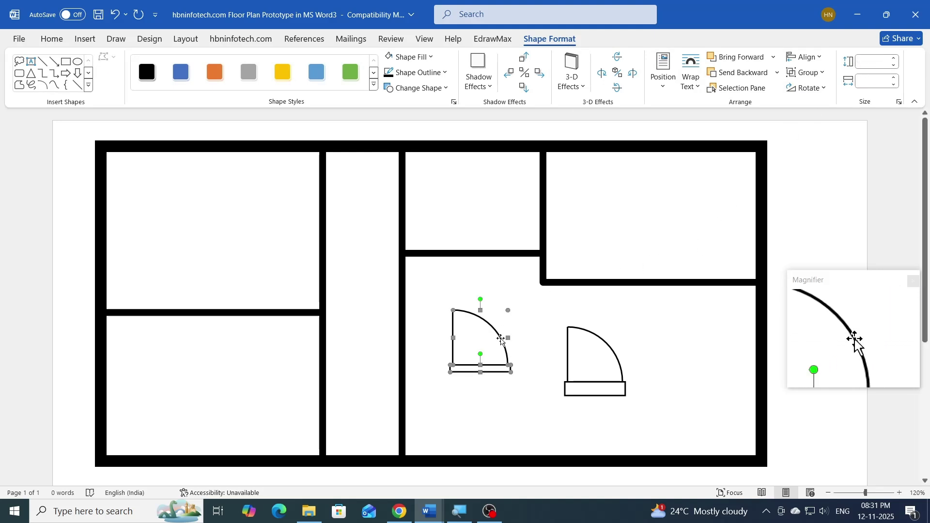
pyautogui.click(806, 73)
pyautogui.click(804, 88)
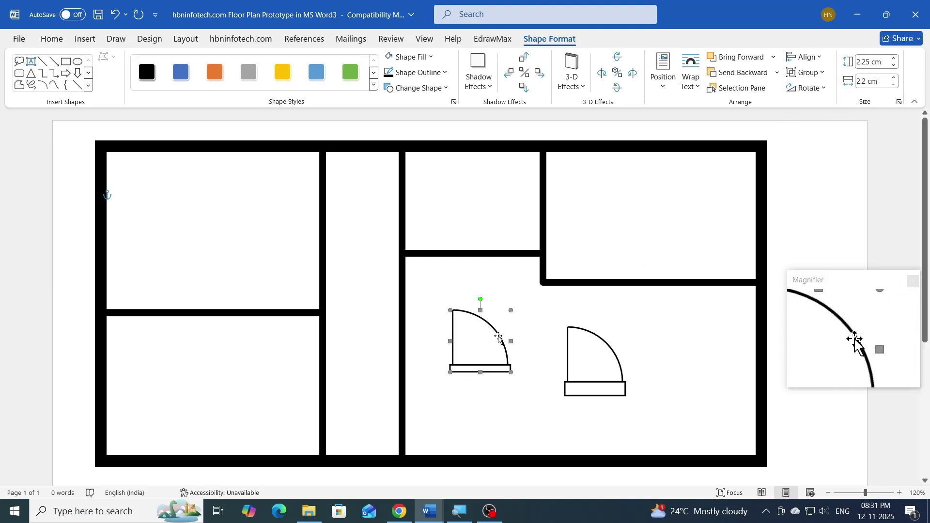
# Add a third door at the room's right with a 1.7 cm sill and 1.5 cm arc.
pyautogui.moveTo(526, 375); pyautogui.dragTo(429, 374)
pyautogui.moveTo(700, 337); pyautogui.dragTo(700, 336)
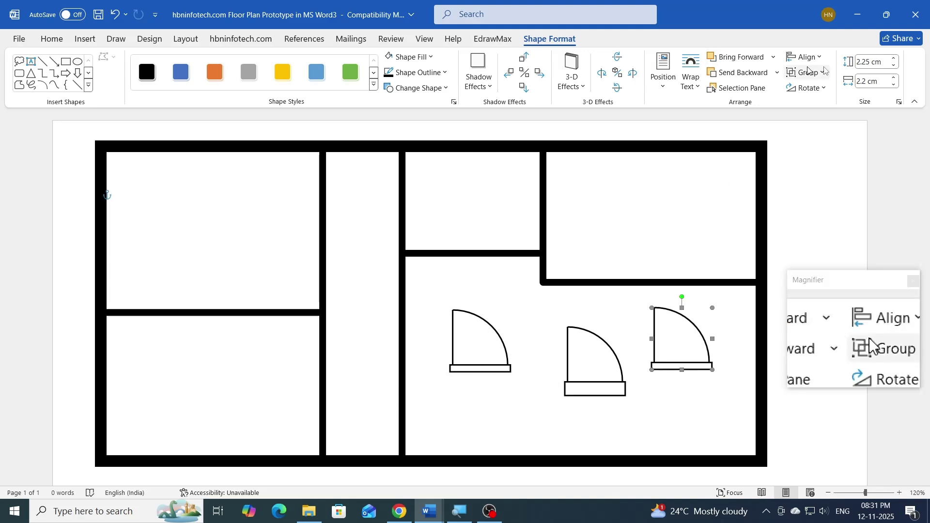
pyautogui.click(815, 72)
pyautogui.click(818, 127)
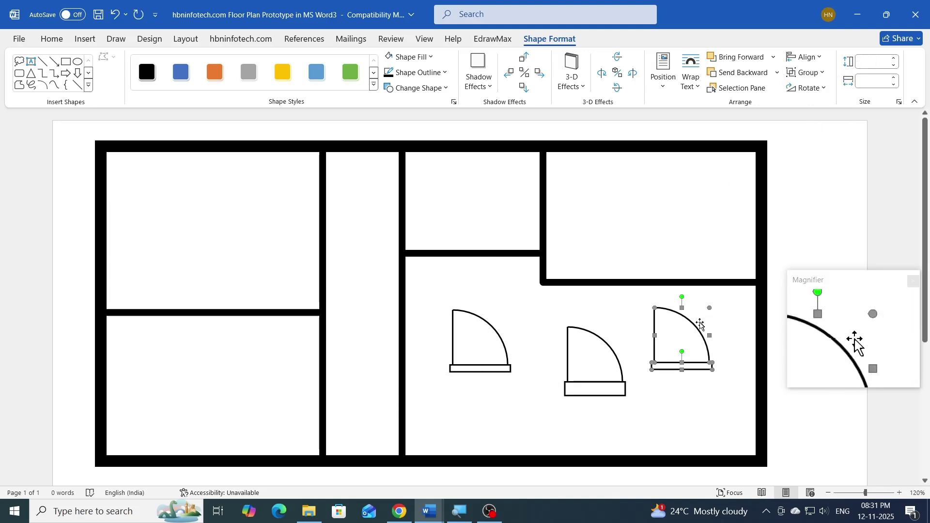
pyautogui.press('Escape')
pyautogui.click(550, 39)
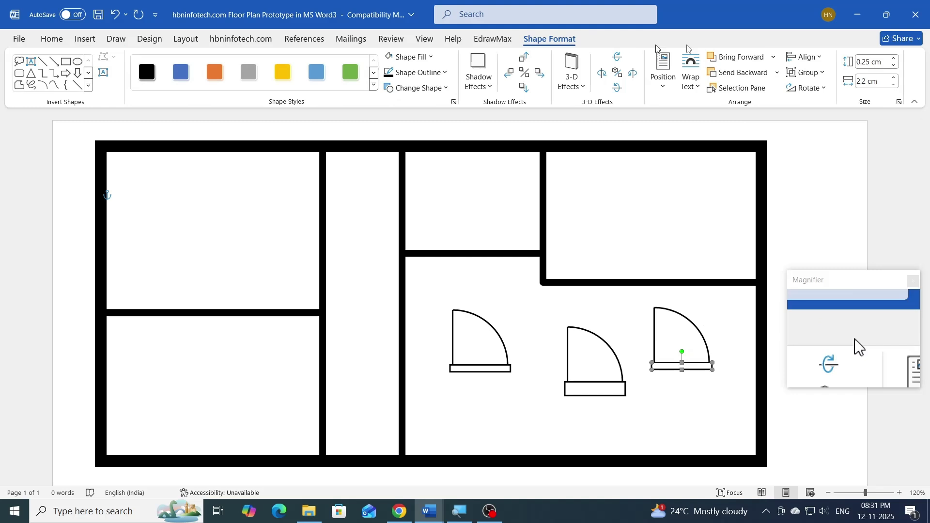
pyautogui.write('1.7')
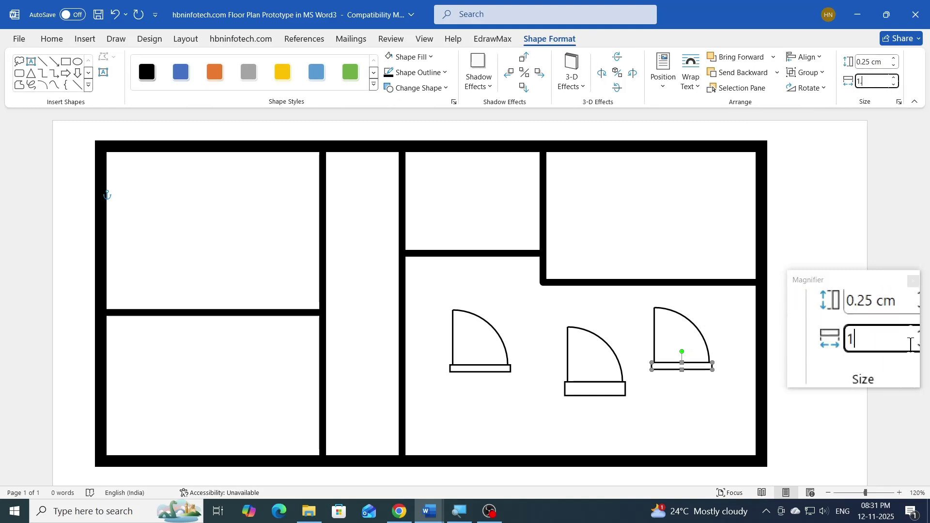
pyautogui.press('Return')
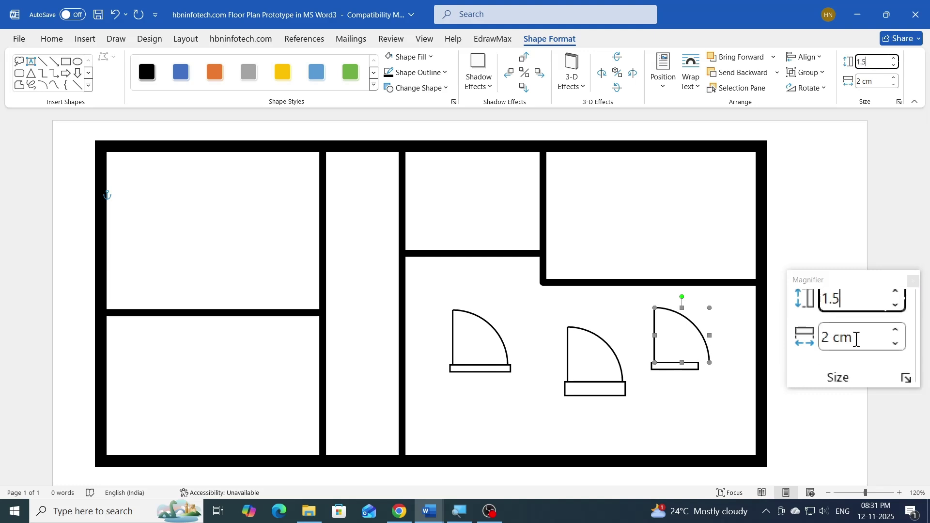
pyautogui.press('Tab')
pyautogui.press('Return')
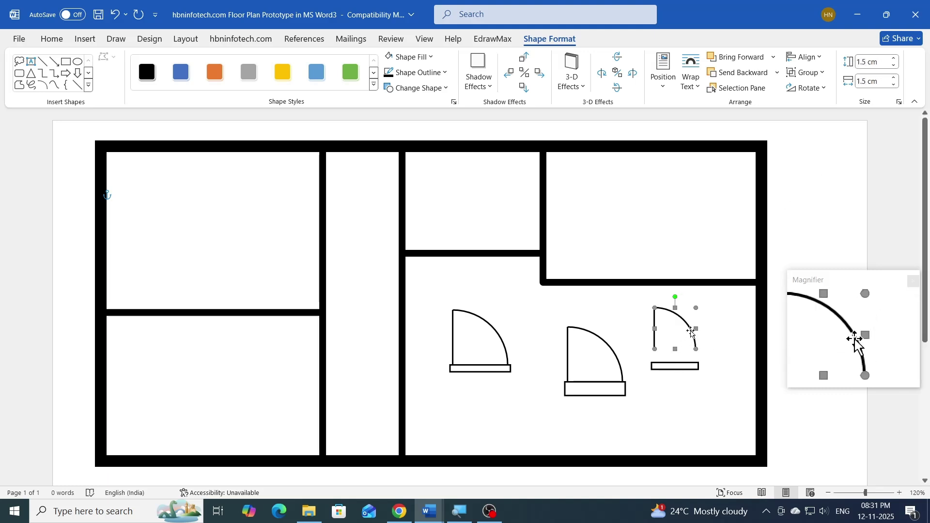
pyautogui.moveTo(690, 343); pyautogui.dragTo(691, 344)
pyautogui.keyDown('shift'); pyautogui.click(682, 374); pyautogui.keyUp('shift')
# Group the small door's arc and sill into a single door shape.
pyautogui.keyDown('shift'); pyautogui.click(690, 367); pyautogui.keyUp('shift')
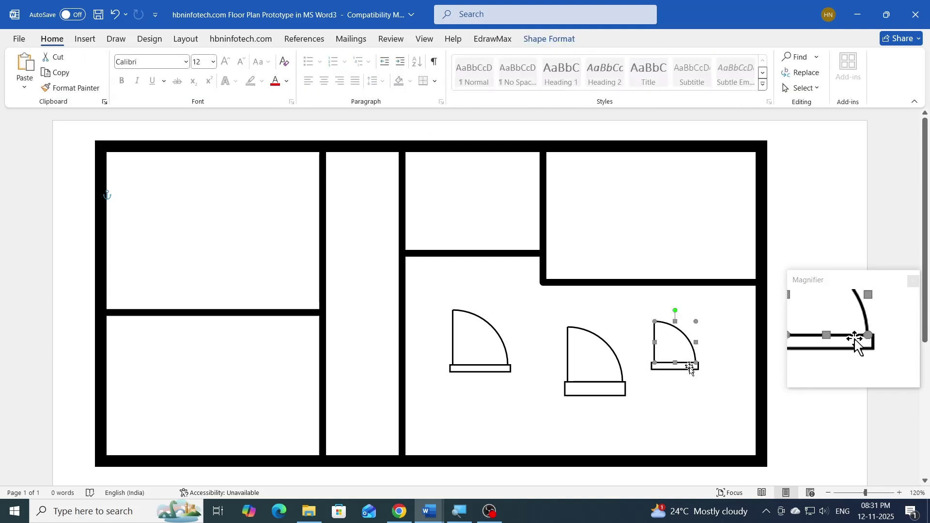
pyautogui.click(550, 39)
pyautogui.click(806, 58)
pyautogui.click(827, 92)
pyautogui.click(808, 72)
pyautogui.click(815, 87)
pyautogui.click(124, 194)
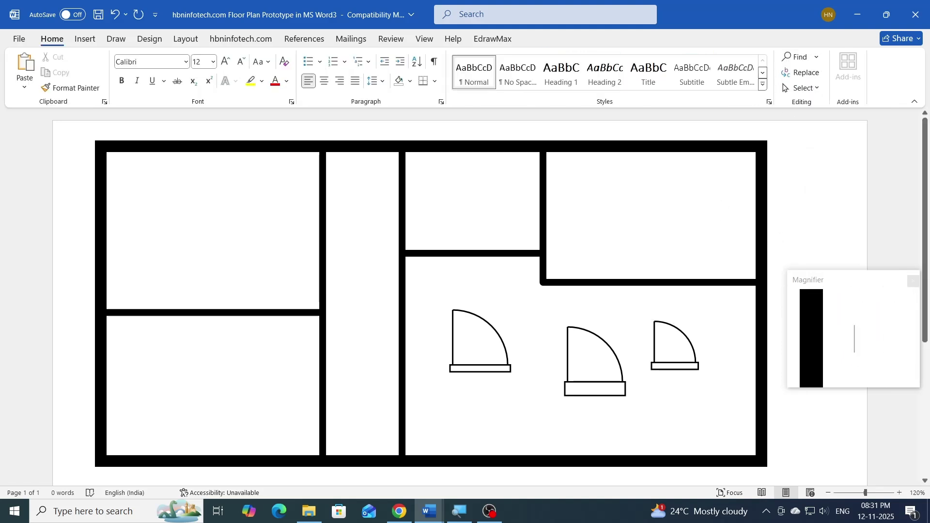
# Rotate the small door 90° right and fit it into the wall at the corridor's top.
pyautogui.click(661, 368)
pyautogui.click(569, 39)
pyautogui.click(818, 88)
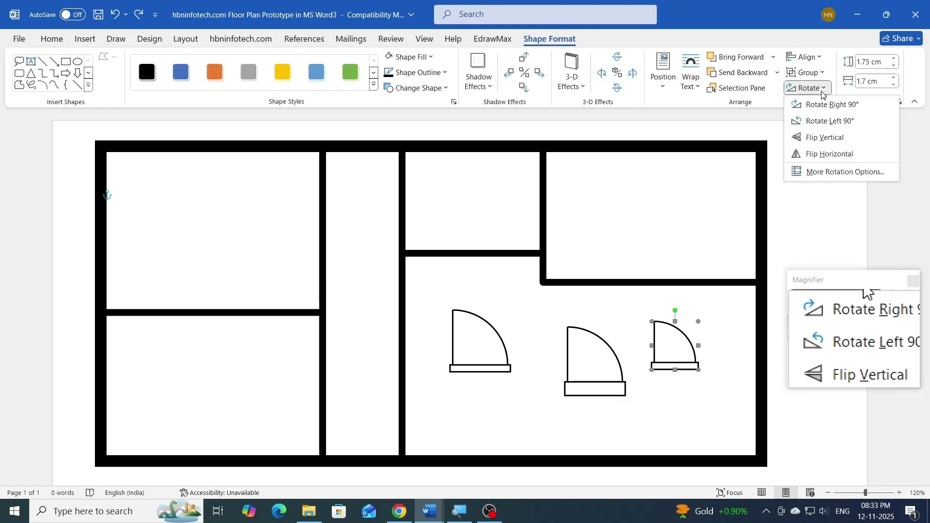
pyautogui.click(824, 103)
pyautogui.click(818, 88)
pyautogui.click(823, 151)
pyautogui.click(808, 88)
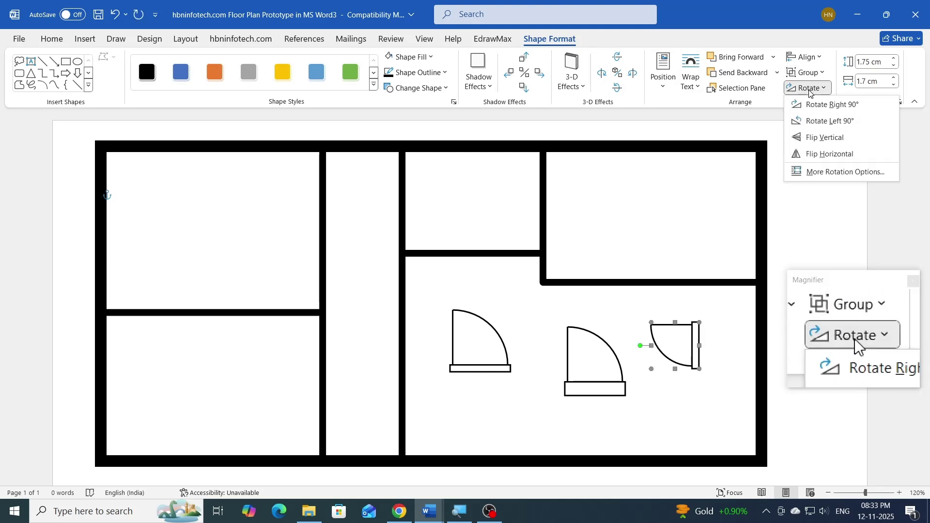
pyautogui.click(823, 152)
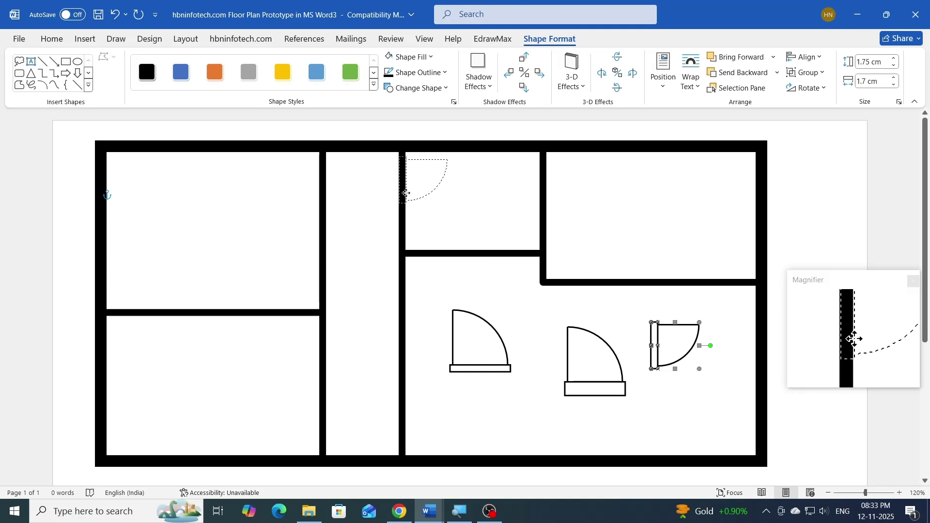
pyautogui.moveTo(406, 192); pyautogui.dragTo(406, 193)
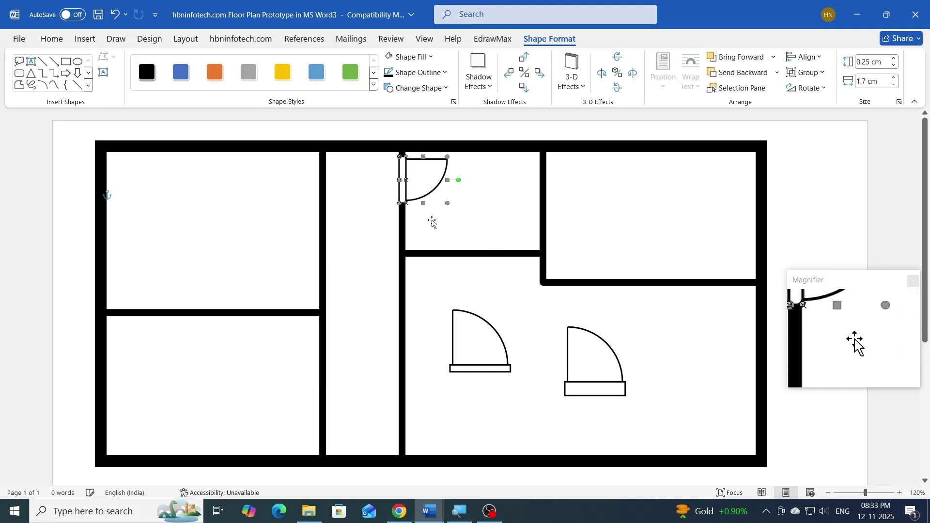
# Rotate the lower room's left door 90° right, flip it vertically, and set it into the corridor wall.
pyautogui.click(504, 353)
pyautogui.click(808, 88)
pyautogui.click(821, 105)
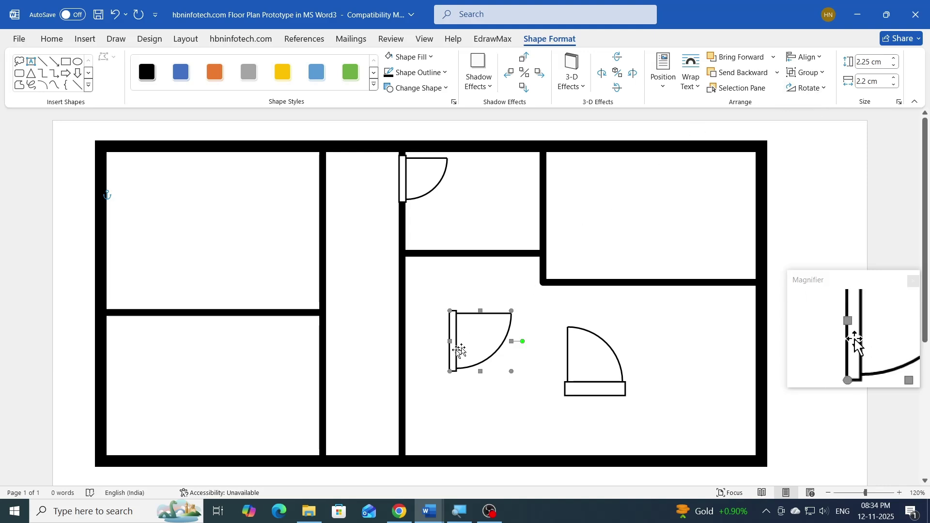
pyautogui.click(807, 88)
pyautogui.click(828, 138)
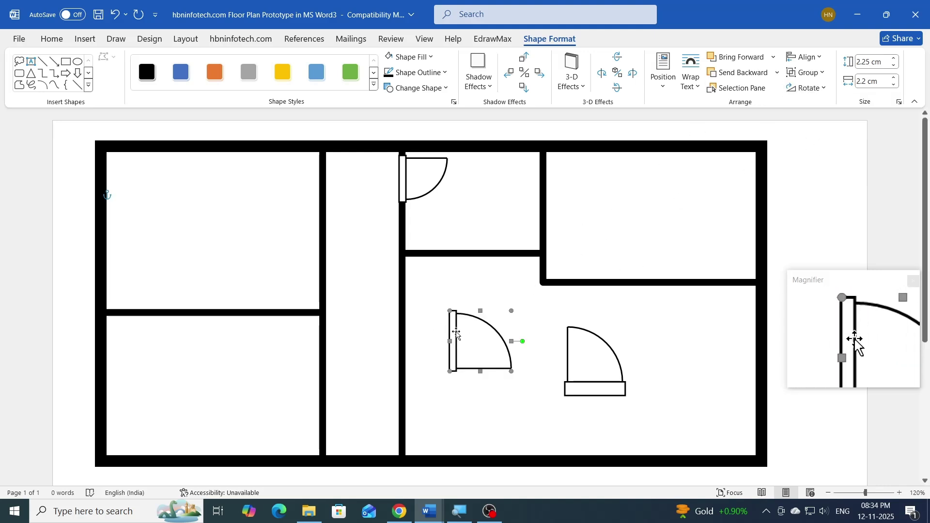
pyautogui.moveTo(403, 382); pyautogui.dragTo(403, 416)
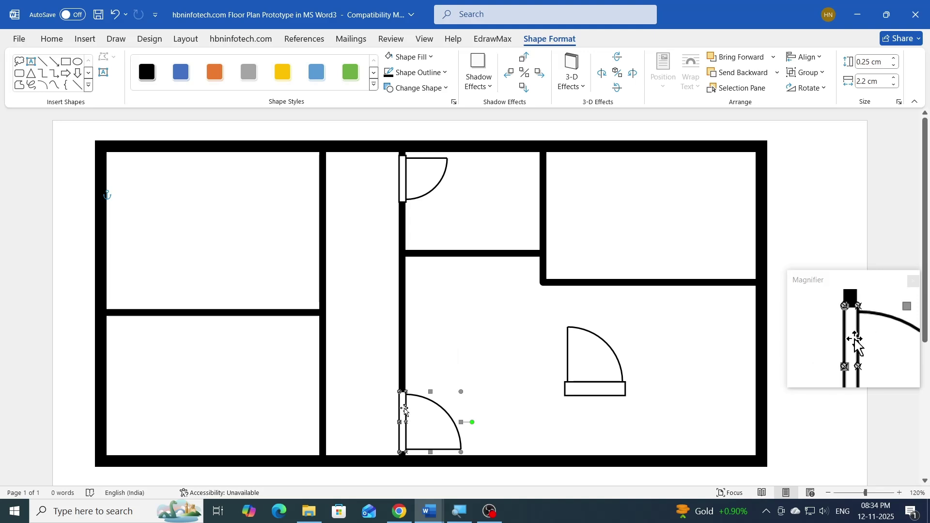
# Place a flipped door on the lower-left room's wall and copy it up to the upper-left room.
pyautogui.moveTo(350, 325); pyautogui.dragTo(276, 357)
pyautogui.click(819, 87)
pyautogui.click(817, 156)
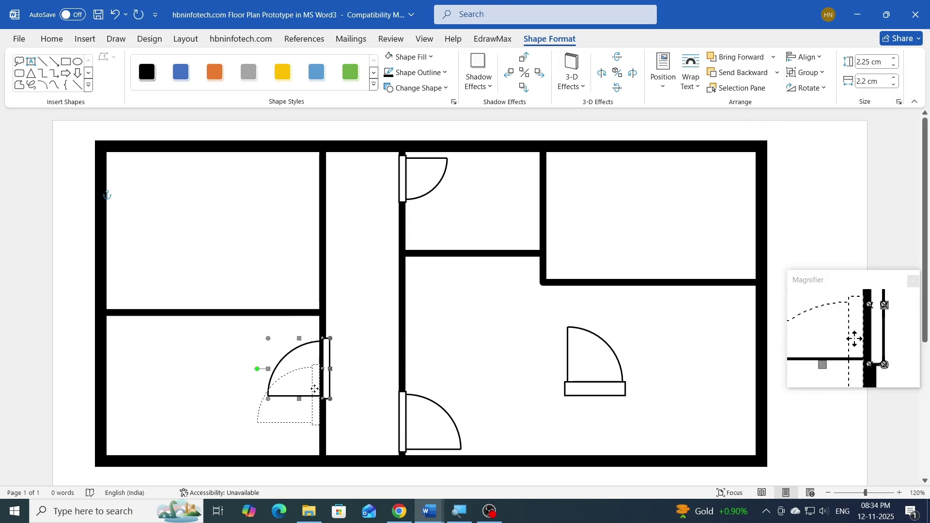
pyautogui.moveTo(322, 411); pyautogui.dragTo(321, 411)
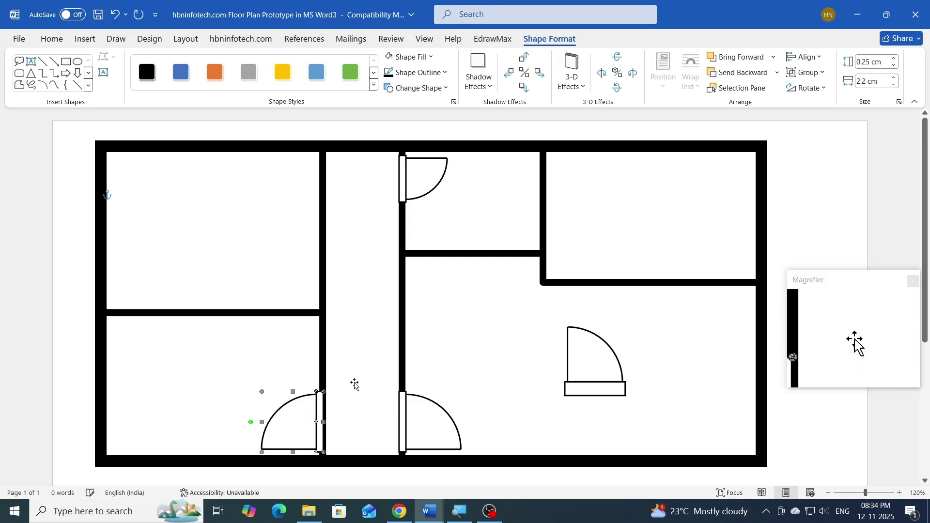
pyautogui.moveTo(324, 408); pyautogui.dragTo(333, 260)
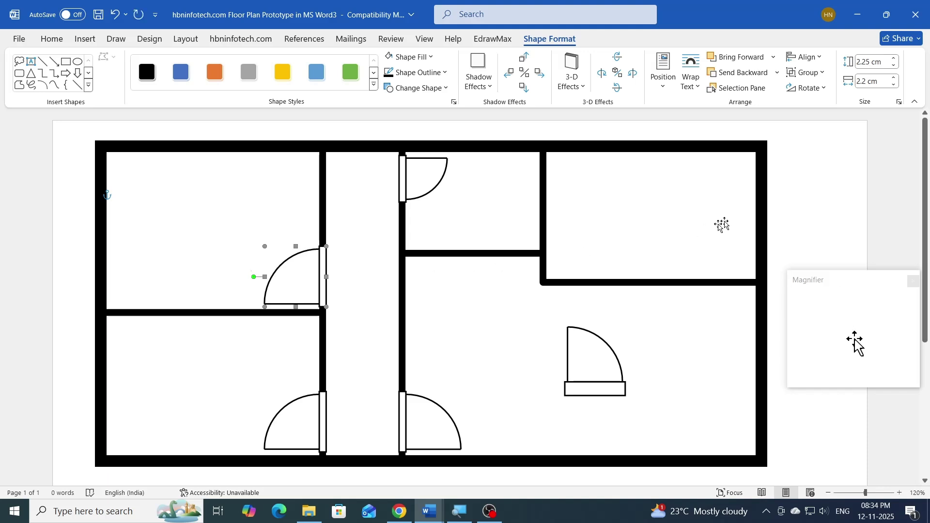
# Rotate the large room's door 90° right, flip it horizontally, and move it onto the right outer wall.
pyautogui.click(591, 338)
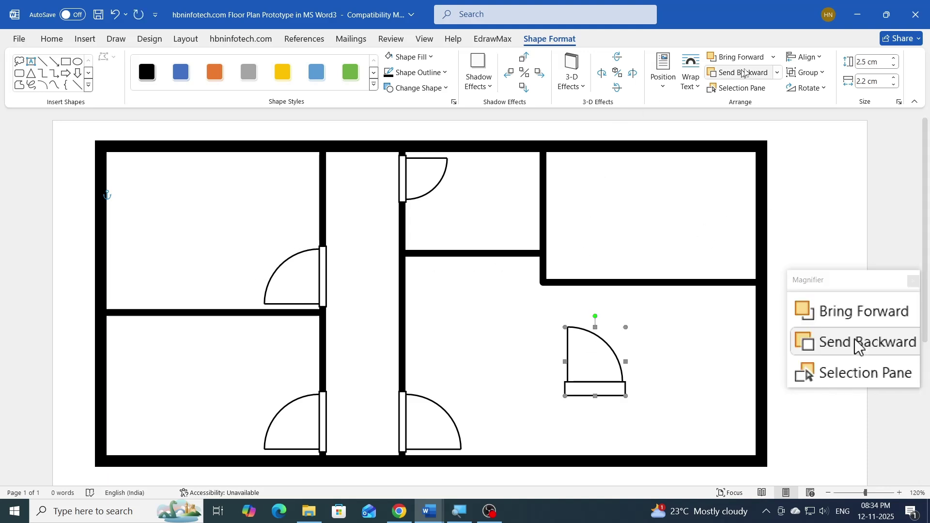
pyautogui.click(808, 88)
pyautogui.click(817, 103)
pyautogui.click(807, 88)
pyautogui.click(819, 154)
pyautogui.moveTo(625, 354); pyautogui.dragTo(762, 311)
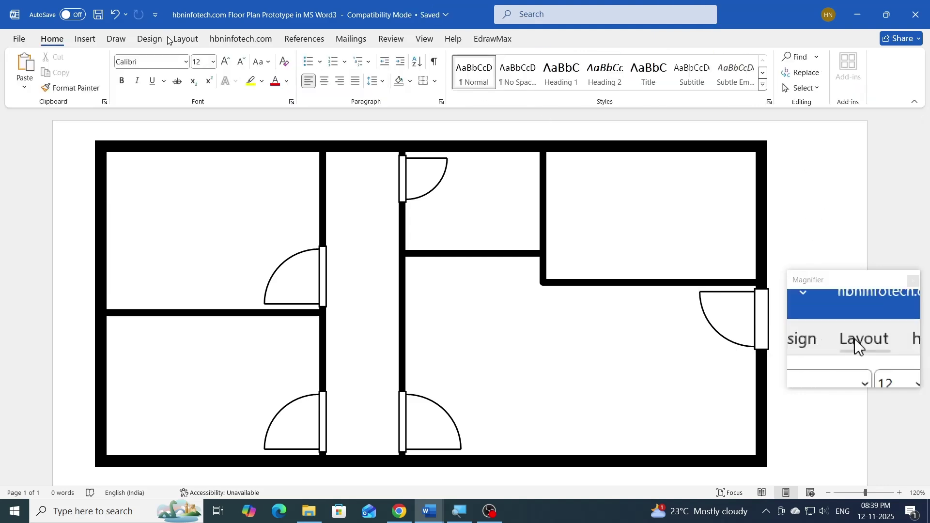
pyautogui.click(85, 40)
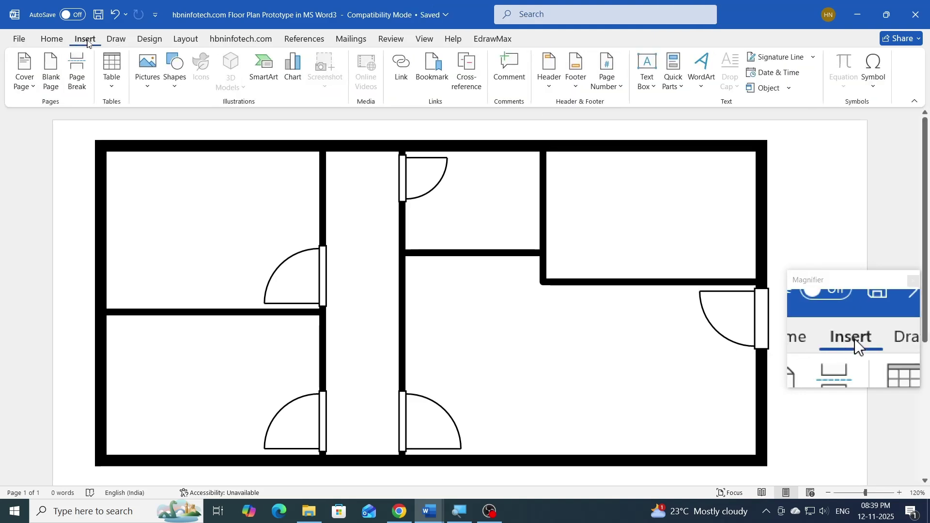
# Draw a 3 × 0.5 cm rectangle in the large room.
pyautogui.click(174, 76)
pyautogui.click(201, 121)
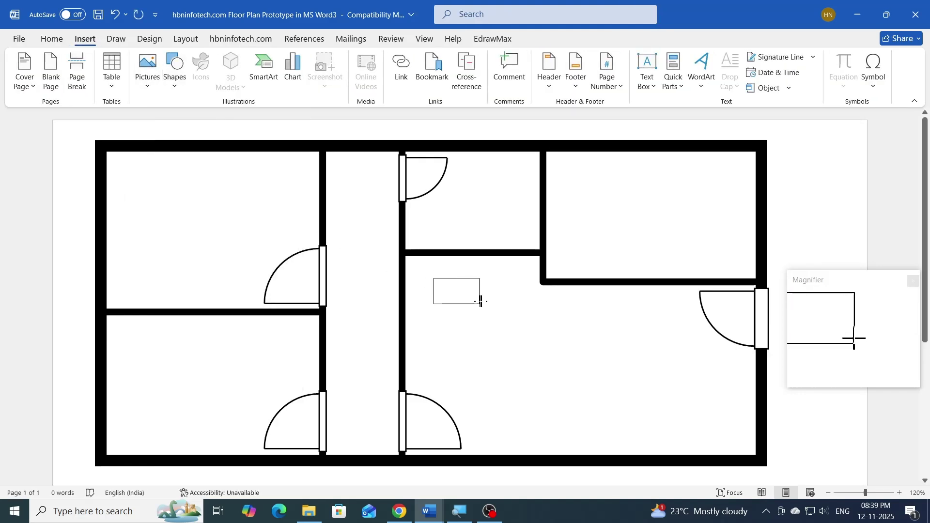
pyautogui.moveTo(478, 301); pyautogui.dragTo(492, 304)
pyautogui.click(871, 81)
pyautogui.write('3')
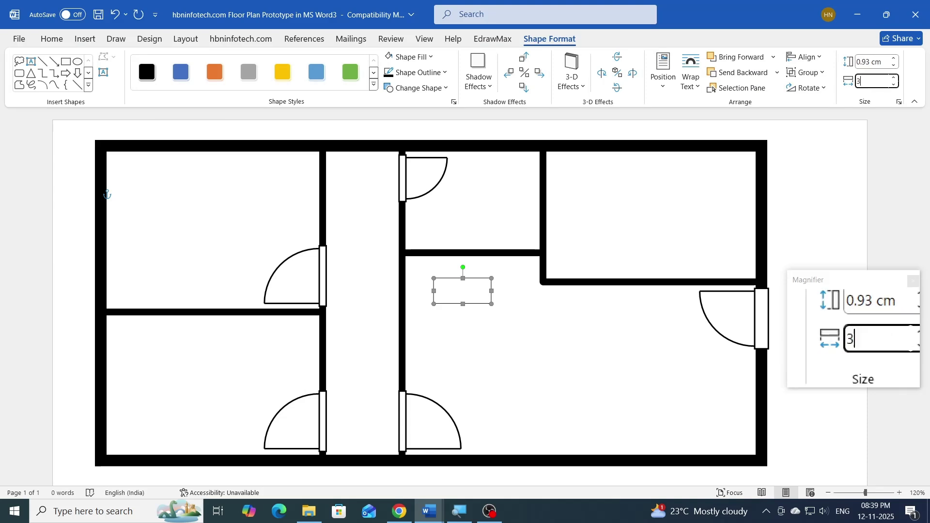
pyautogui.click(871, 61)
pyautogui.write('0.5')
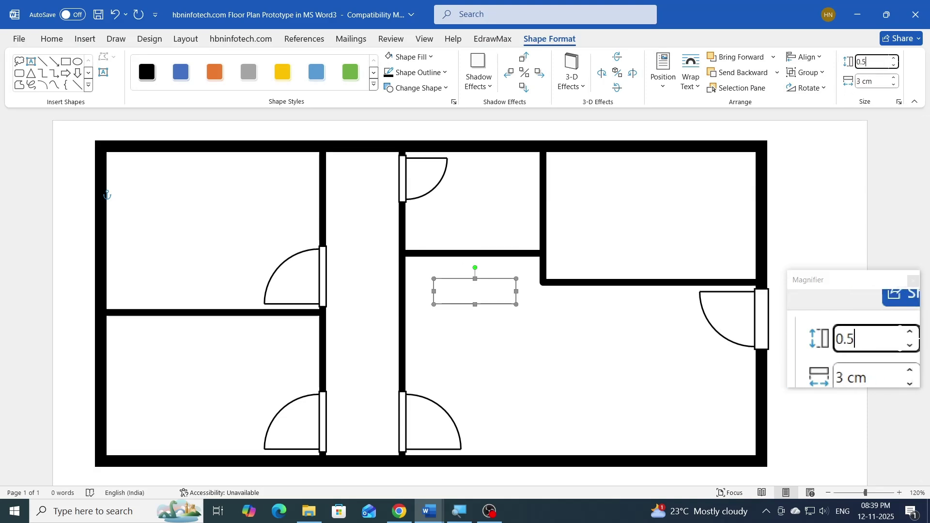
pyautogui.press('Return')
# Give the rectangle a black 1½ pt outline.
pyautogui.click(415, 72)
pyautogui.click(398, 104)
pyautogui.click(415, 73)
pyautogui.moveTo(414, 239)
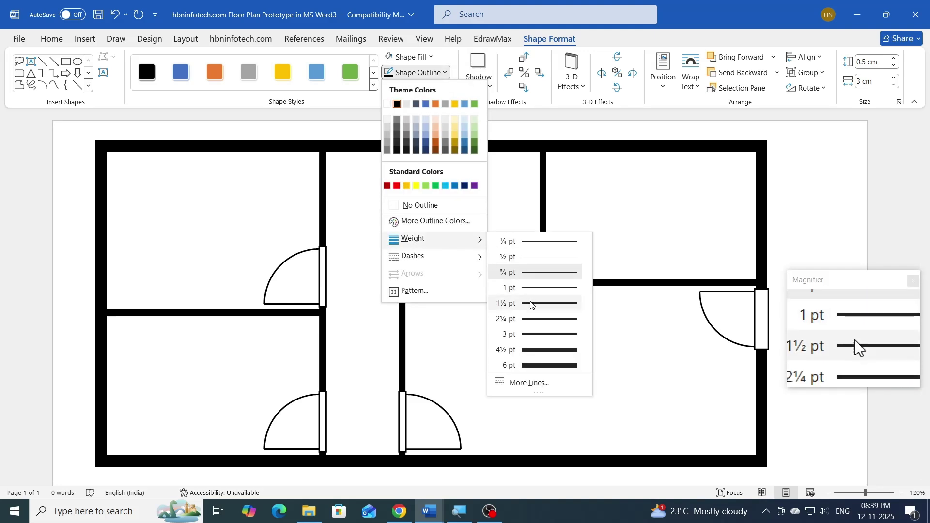
pyautogui.click(531, 304)
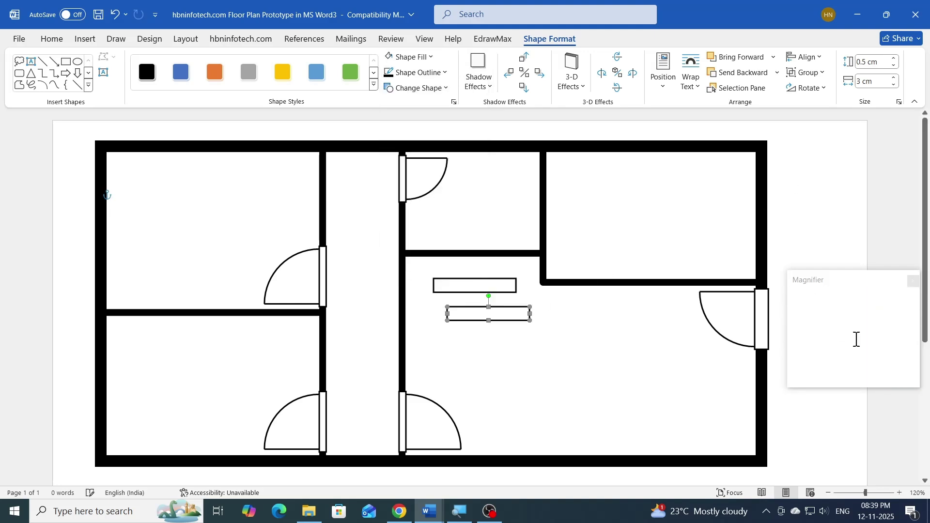
# Make the second bar 0.15 cm tall, centre both bars, and group them into a window symbol.
pyautogui.click(871, 61)
pyautogui.write('0.15')
pyautogui.press('Return')
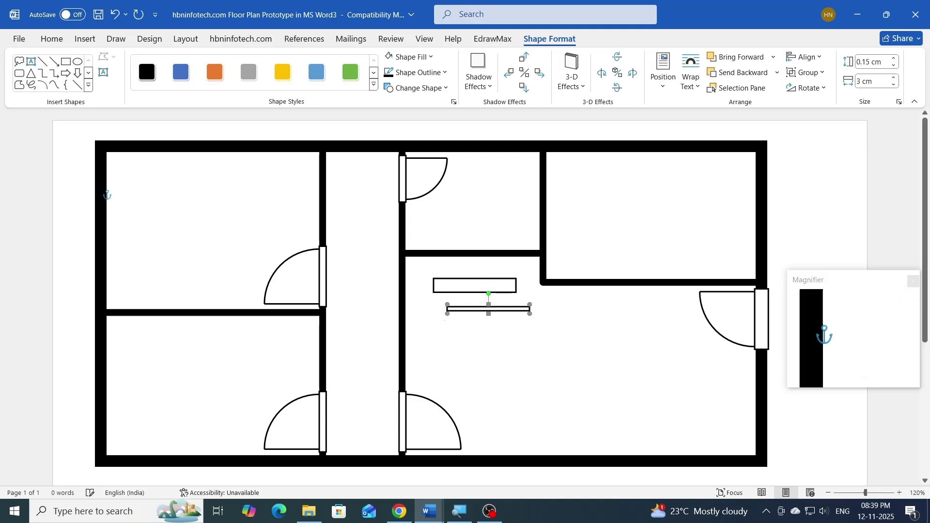
pyautogui.click(803, 57)
pyautogui.click(826, 91)
pyautogui.click(804, 57)
pyautogui.click(827, 144)
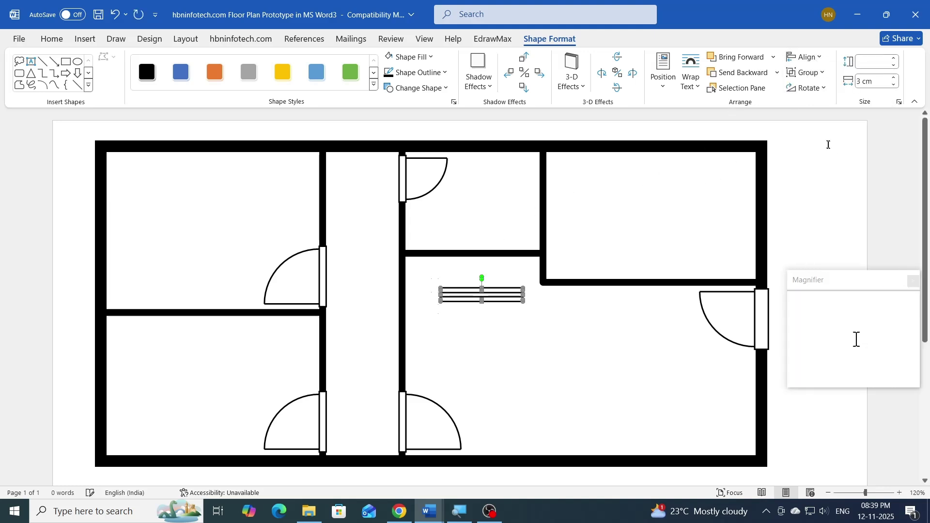
pyautogui.click(807, 73)
pyautogui.click(817, 89)
# Copy the window symbol below and set the copy's width to 1.5 cm.
pyautogui.moveTo(518, 298); pyautogui.dragTo(511, 326)
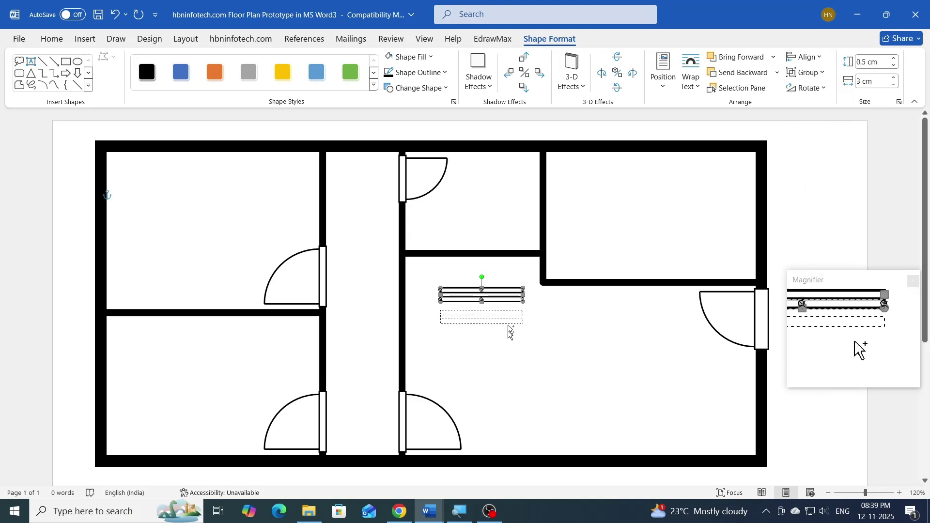
pyautogui.click(871, 81)
pyautogui.write('1.5')
pyautogui.press('Return')
# Place the narrow window on the top wall and a copy of it on the bottom wall.
pyautogui.moveTo(465, 338); pyautogui.dragTo(514, 148)
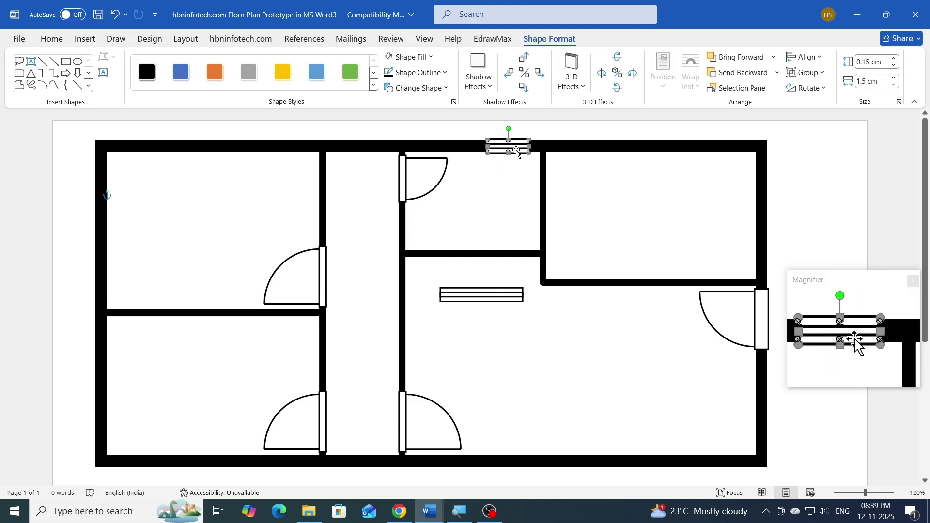
pyautogui.moveTo(375, 153); pyautogui.dragTo(367, 463)
pyautogui.click(480, 294)
pyautogui.click(369, 463)
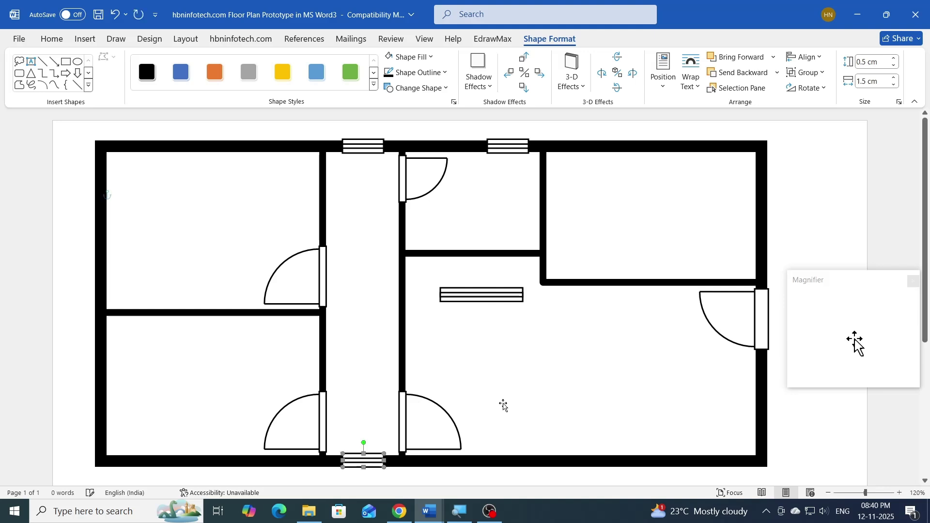
pyautogui.click(490, 297)
# Rotate a wide window upright, place two on the left wall, and copy one onto the bottom wall.
pyautogui.moveTo(489, 297); pyautogui.dragTo(190, 206)
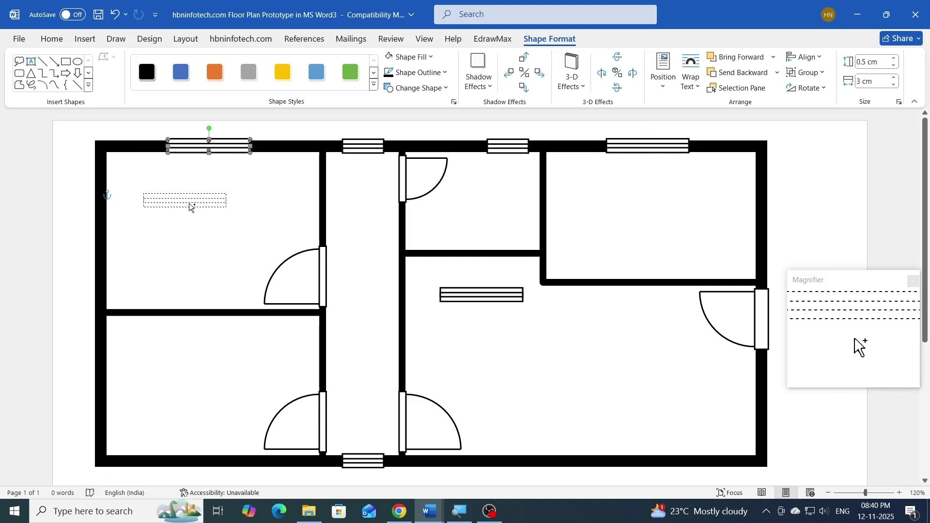
pyautogui.click(806, 87)
pyautogui.click(823, 100)
pyautogui.moveTo(179, 242); pyautogui.dragTo(113, 247)
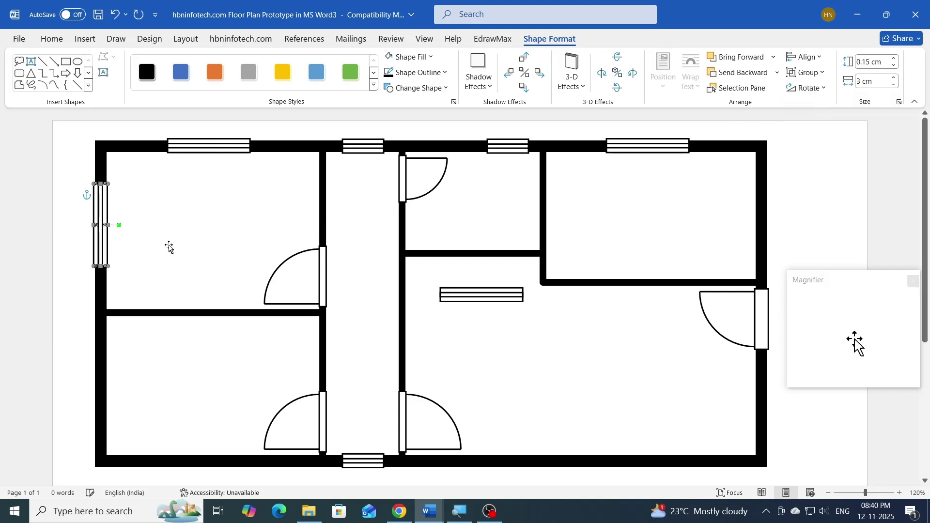
pyautogui.moveTo(109, 249); pyautogui.dragTo(116, 411)
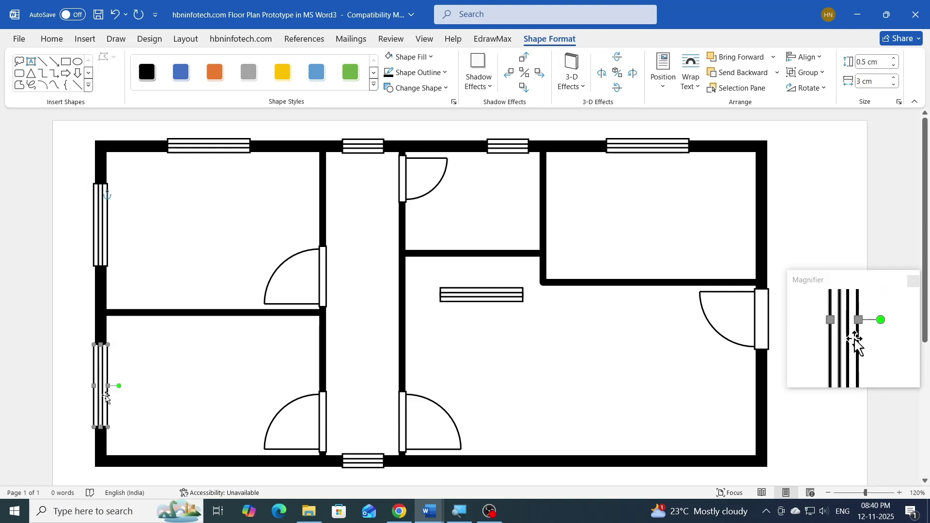
pyautogui.moveTo(489, 297); pyautogui.dragTo(671, 460)
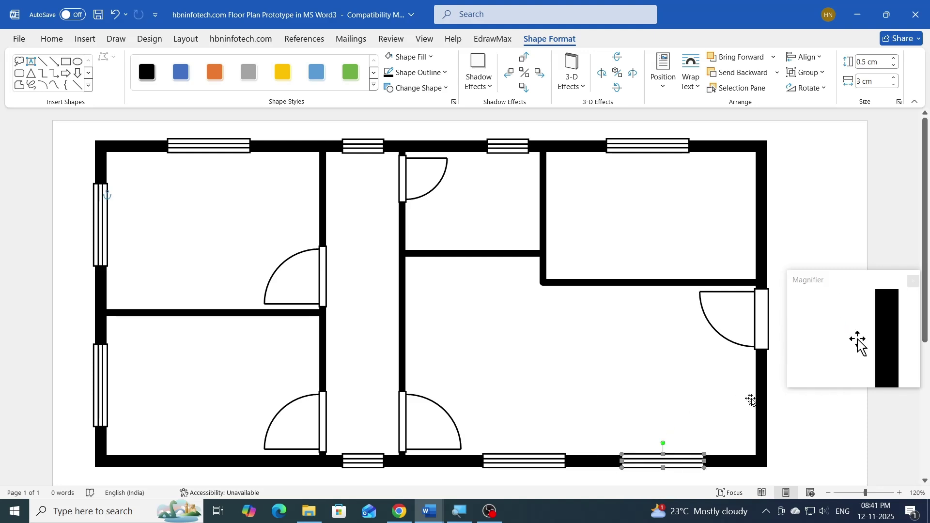
pyautogui.click(798, 404)
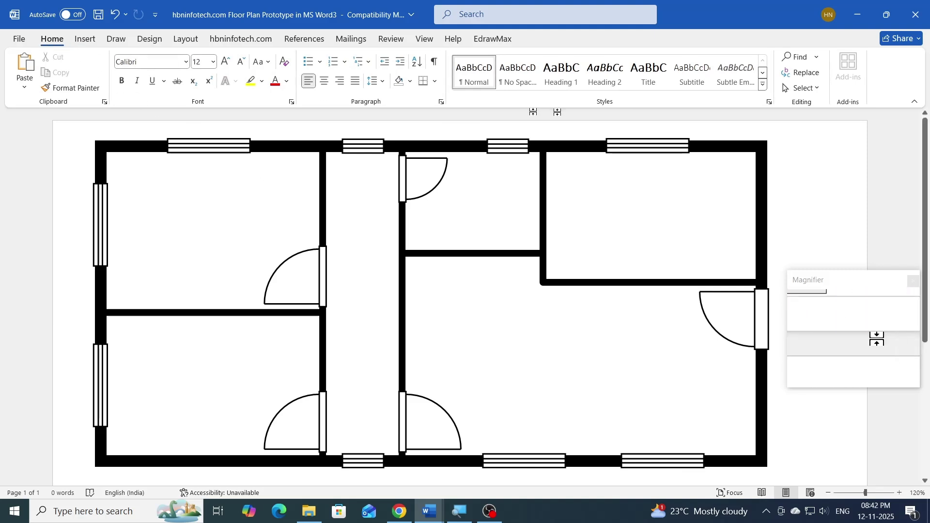
# Marquee-select all walls, doors and windows, group them, and nudge the group right.
pyautogui.click(816, 89)
pyautogui.click(762, 120)
pyautogui.moveTo(72, 125); pyautogui.dragTo(789, 477)
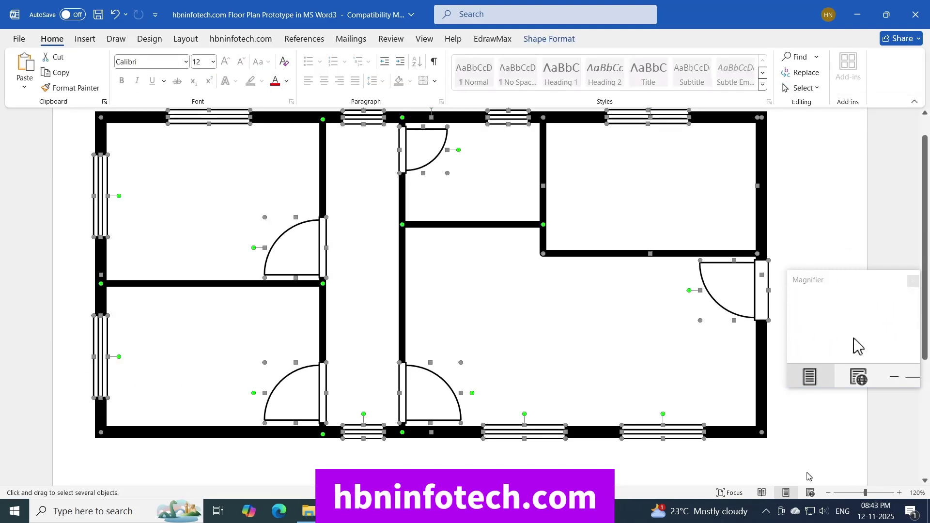
pyautogui.click(567, 41)
pyautogui.click(808, 72)
pyautogui.click(815, 89)
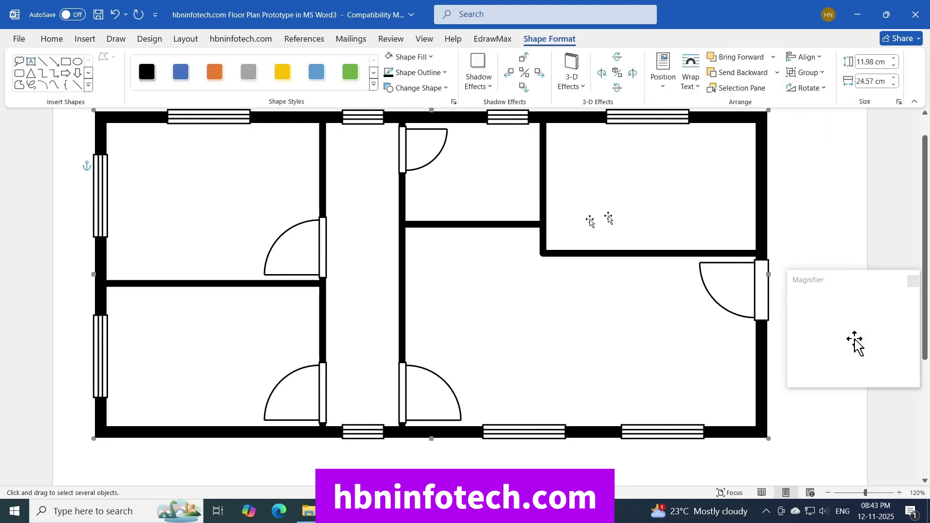
pyautogui.moveTo(497, 256); pyautogui.dragTo(527, 262)
pyautogui.click(913, 281)
pyautogui.moveTo(793, 261)
pyautogui.mouseDown()
pyautogui.moveTo(821, 255)
pyautogui.moveTo(806, 255)
pyautogui.mouseUp()
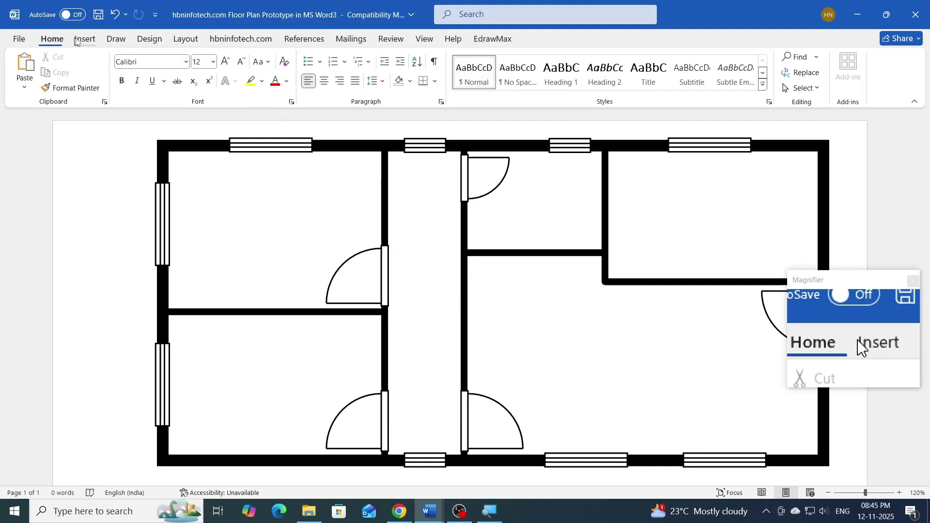
# Draw five small squares, align them along their tops, and group them into a strip.
pyautogui.click(85, 39)
pyautogui.click(174, 68)
pyautogui.click(203, 126)
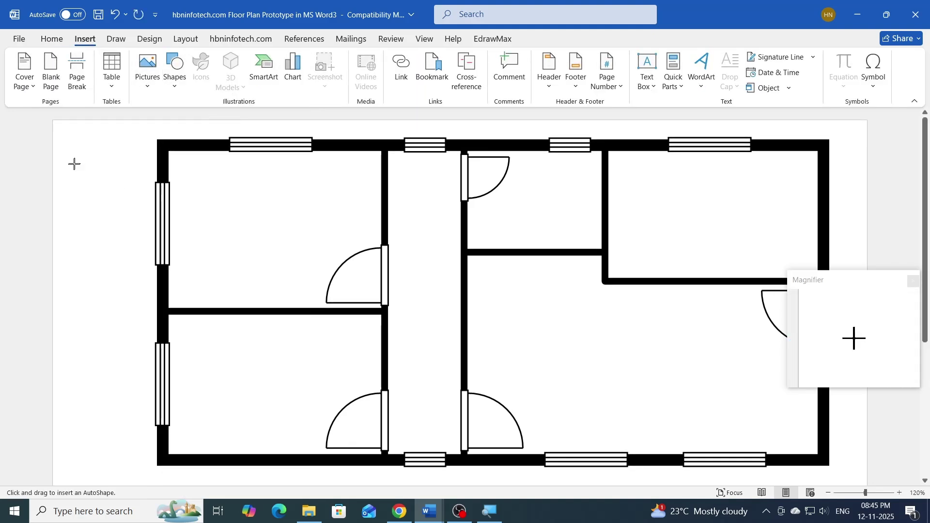
pyautogui.moveTo(81, 191); pyautogui.dragTo(110, 184)
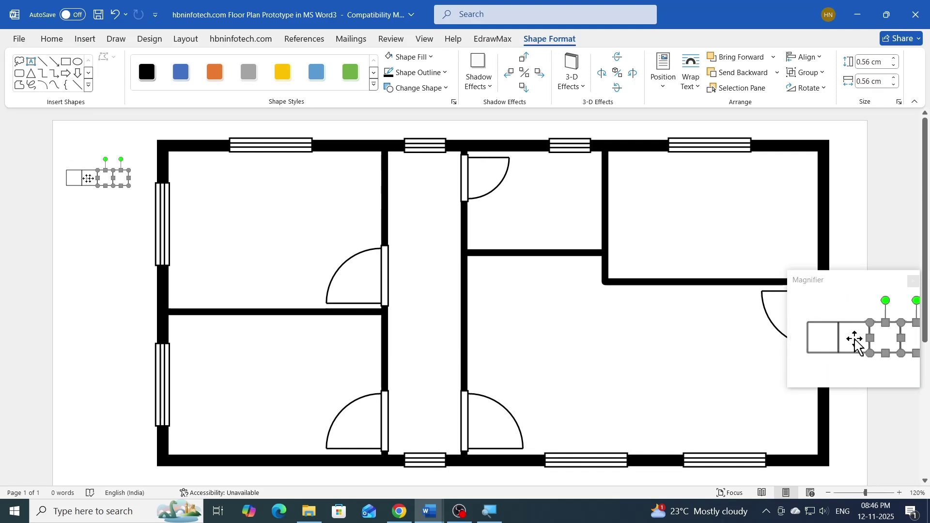
pyautogui.keyDown('shift'); pyautogui.click(90, 180); pyautogui.keyUp('shift')
pyautogui.keyDown('shift'); pyautogui.click(74, 178); pyautogui.keyUp('shift')
pyautogui.click(804, 57)
pyautogui.click(818, 128)
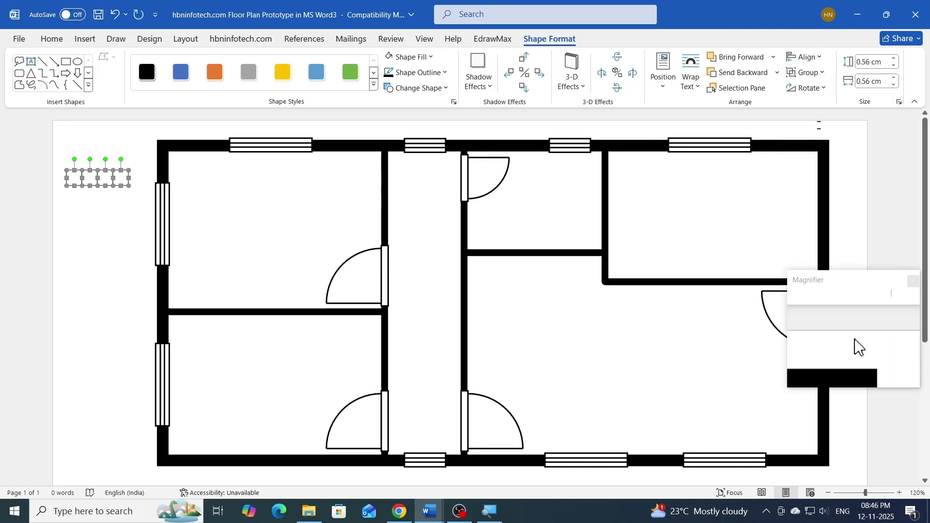
pyautogui.click(806, 72)
pyautogui.click(813, 91)
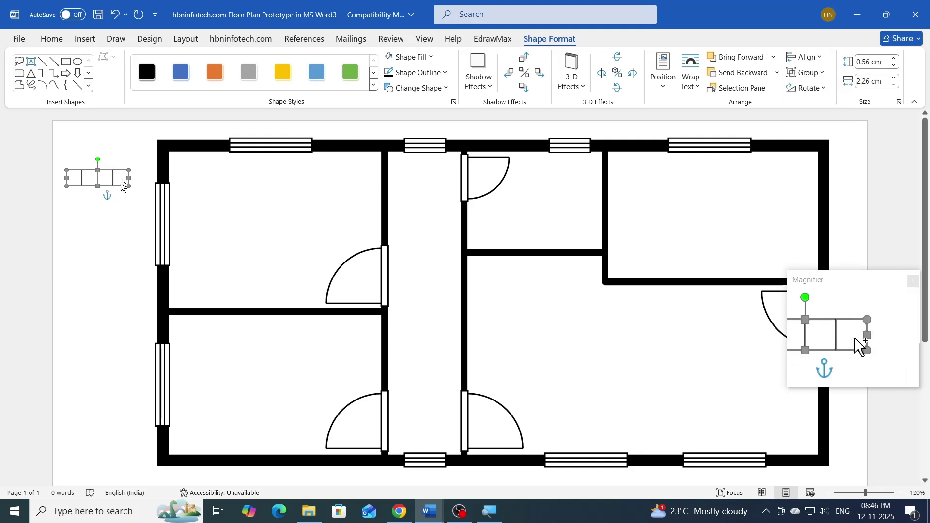
# Copy the strip downward repeatedly, left-aligning and grouping the copies into one tall grid block.
pyautogui.moveTo(121, 199); pyautogui.dragTo(121, 200)
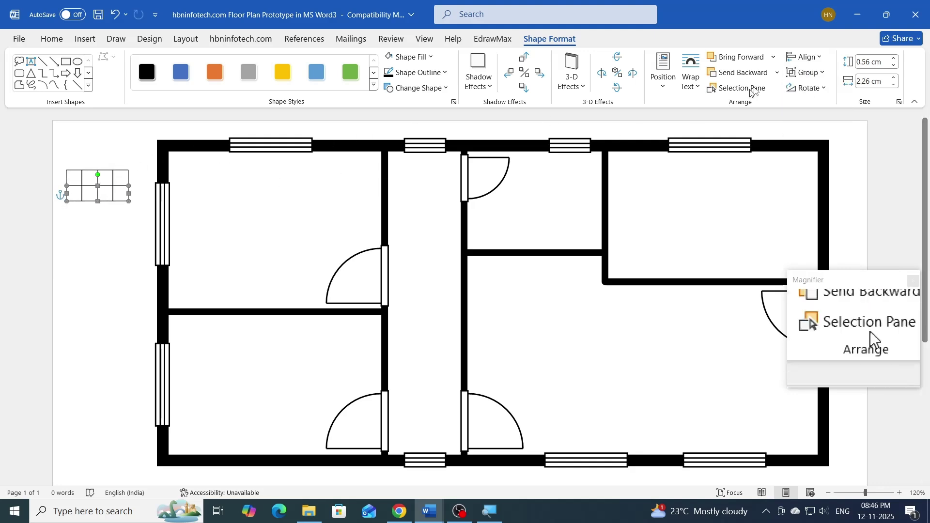
pyautogui.click(804, 57)
pyautogui.click(818, 73)
pyautogui.click(806, 72)
pyautogui.click(816, 88)
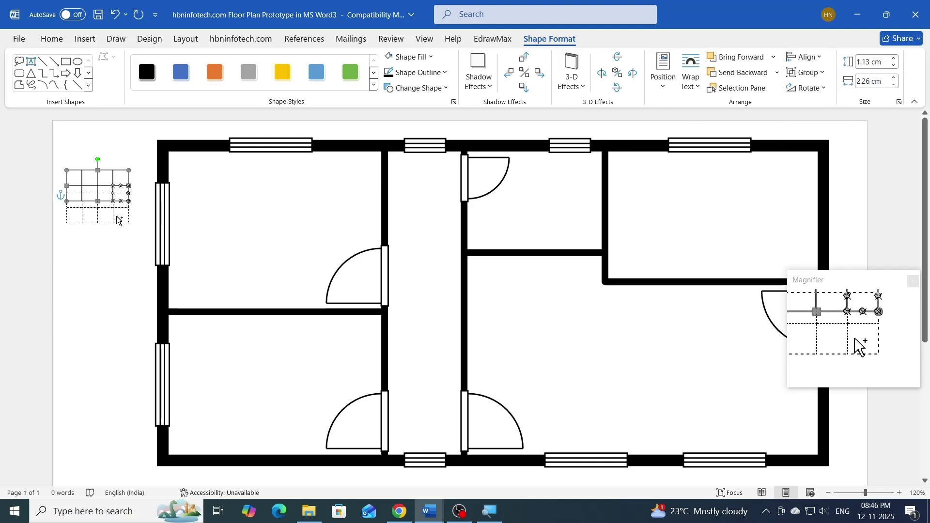
pyautogui.moveTo(117, 226); pyautogui.dragTo(119, 227)
pyautogui.click(807, 73)
pyautogui.click(816, 86)
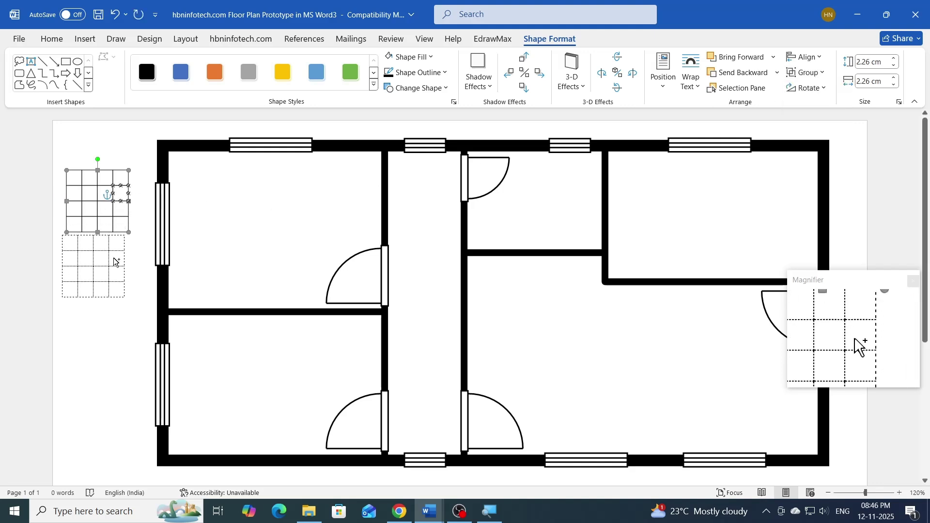
pyautogui.moveTo(120, 258); pyautogui.dragTo(116, 319)
pyautogui.keyDown('shift'); pyautogui.click(120, 250); pyautogui.keyUp('shift')
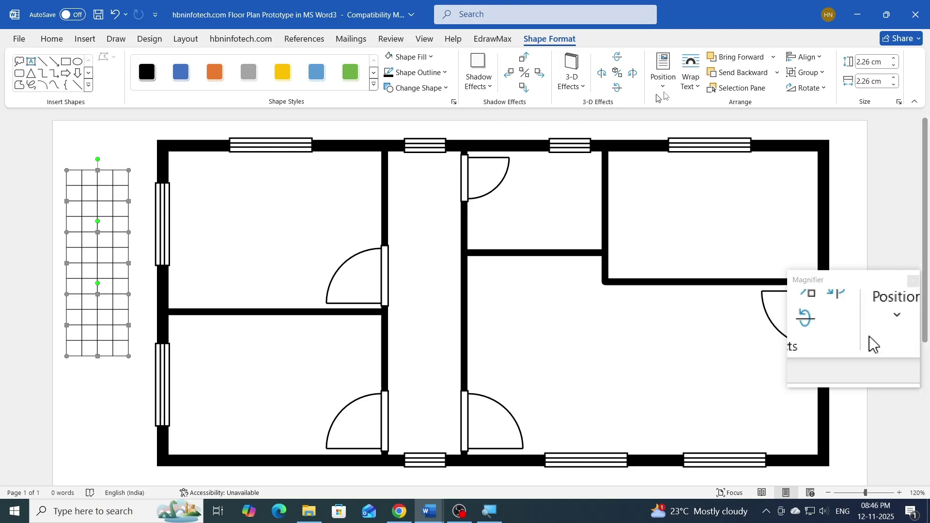
pyautogui.click(806, 73)
pyautogui.click(816, 86)
# Give the grid a black 1½ pt outline and a 0.5 cm width.
pyautogui.click(398, 75)
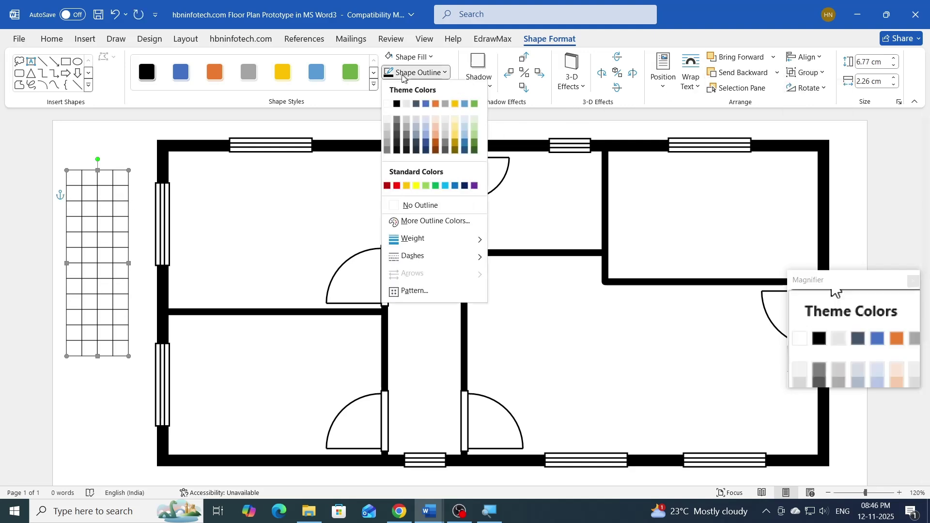
pyautogui.click(397, 104)
pyautogui.click(409, 75)
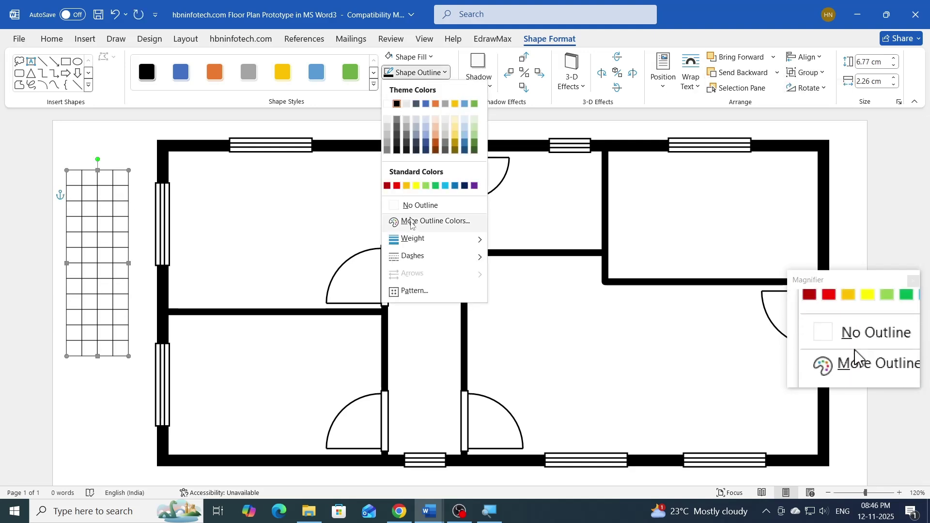
pyautogui.moveTo(465, 239)
pyautogui.click(514, 299)
pyautogui.click(866, 81)
pyautogui.write('0')
pyautogui.press('Return')
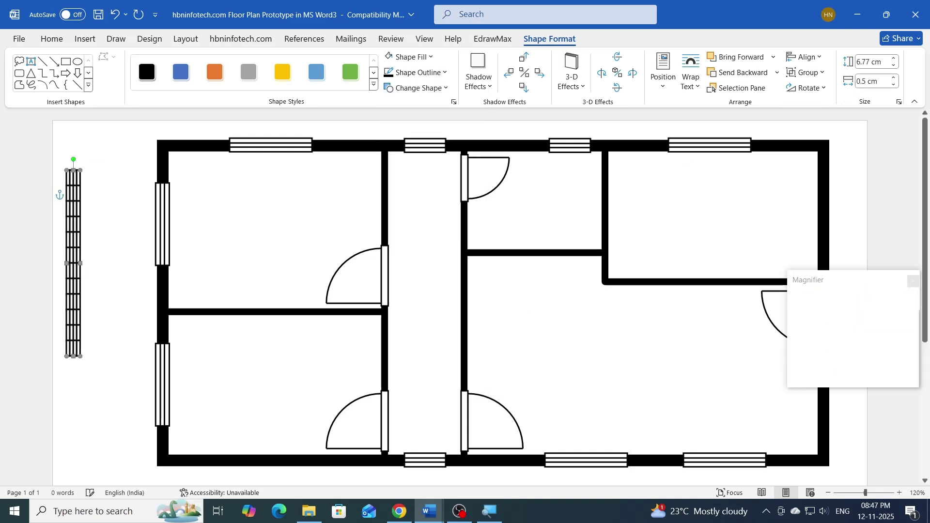
# Move the grid onto the top-right room's right wall and shorten it to fit.
pyautogui.moveTo(74, 216); pyautogui.dragTo(706, 216)
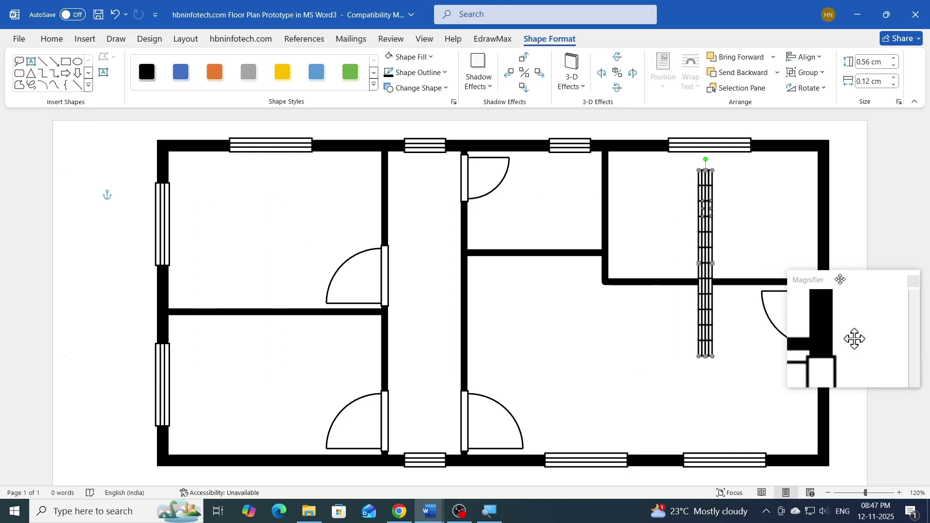
pyautogui.click(709, 234)
pyautogui.moveTo(709, 237); pyautogui.dragTo(825, 214)
pyautogui.moveTo(824, 324); pyautogui.dragTo(824, 274)
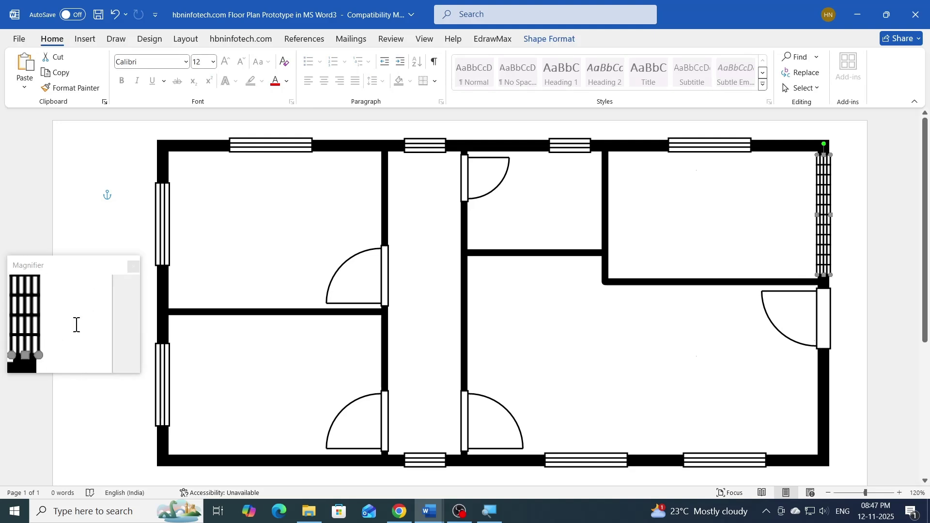
pyautogui.click(848, 260)
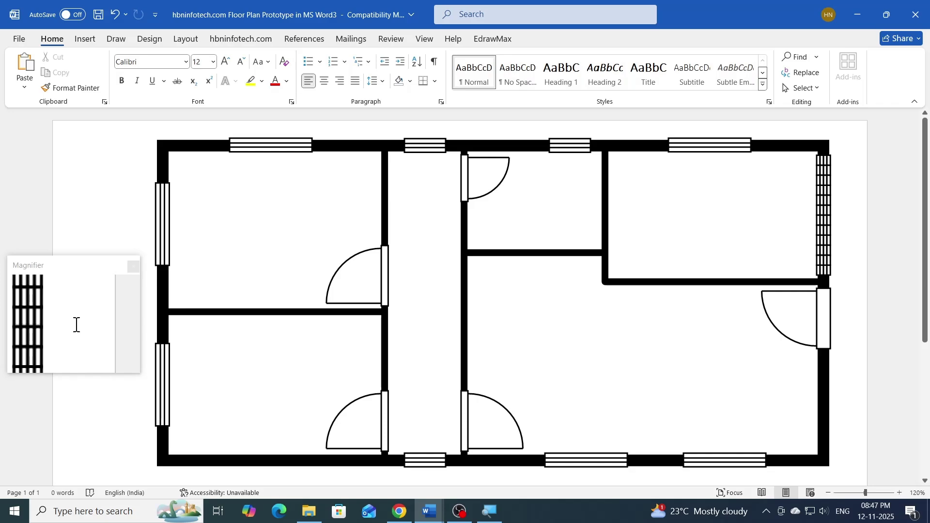
# Select the four plant images in the other document and paste them into the floor plan.
pyautogui.click(134, 267)
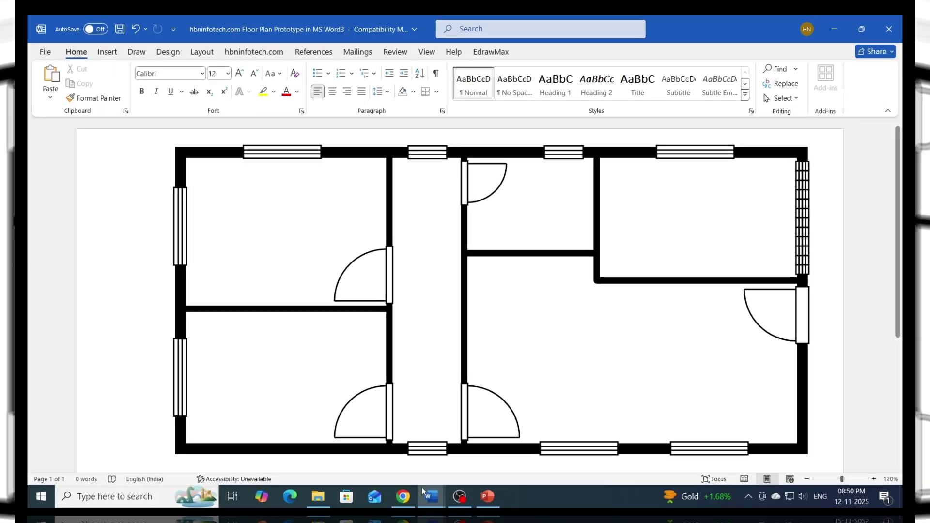
pyautogui.moveTo(425, 513)
pyautogui.click(472, 452)
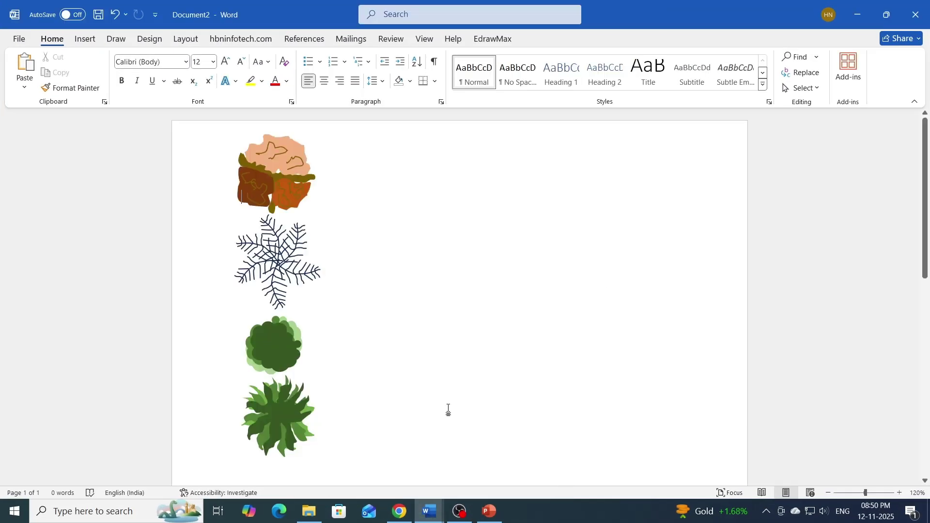
pyautogui.click(802, 88)
pyautogui.click(775, 121)
pyautogui.moveTo(214, 127); pyautogui.dragTo(345, 464)
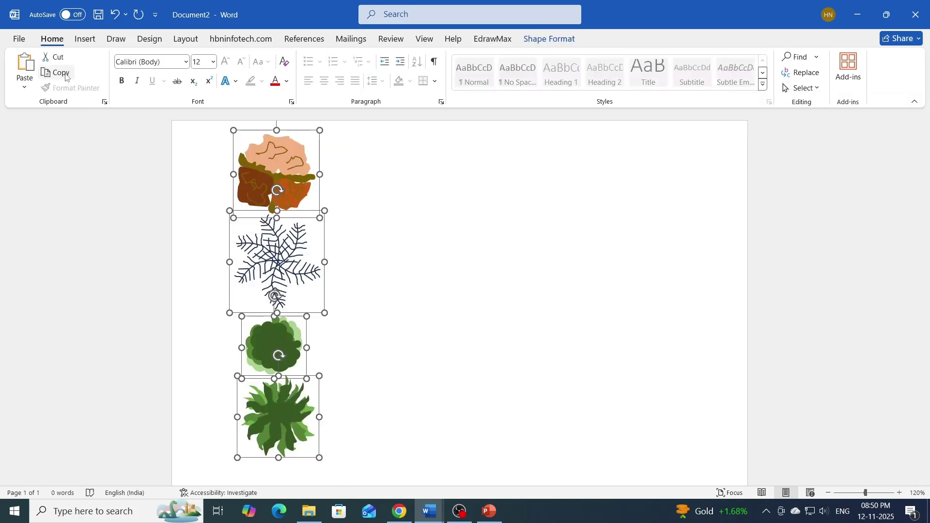
pyautogui.moveTo(422, 508)
pyautogui.click(358, 458)
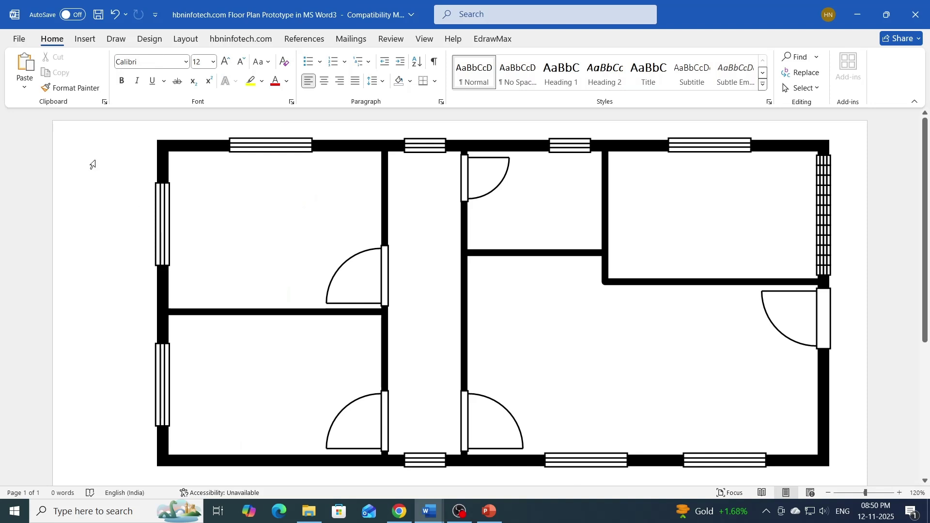
pyautogui.click(27, 66)
# Stack the flower, fern, shrub and last plant in a column outside the left wall.
pyautogui.moveTo(125, 186); pyautogui.dragTo(109, 176)
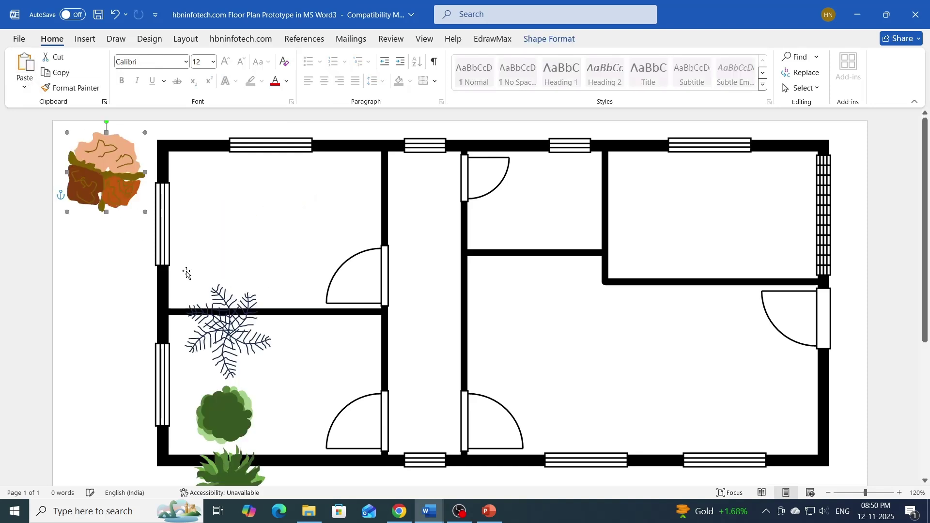
pyautogui.moveTo(110, 274); pyautogui.dragTo(110, 273)
pyautogui.click(249, 415)
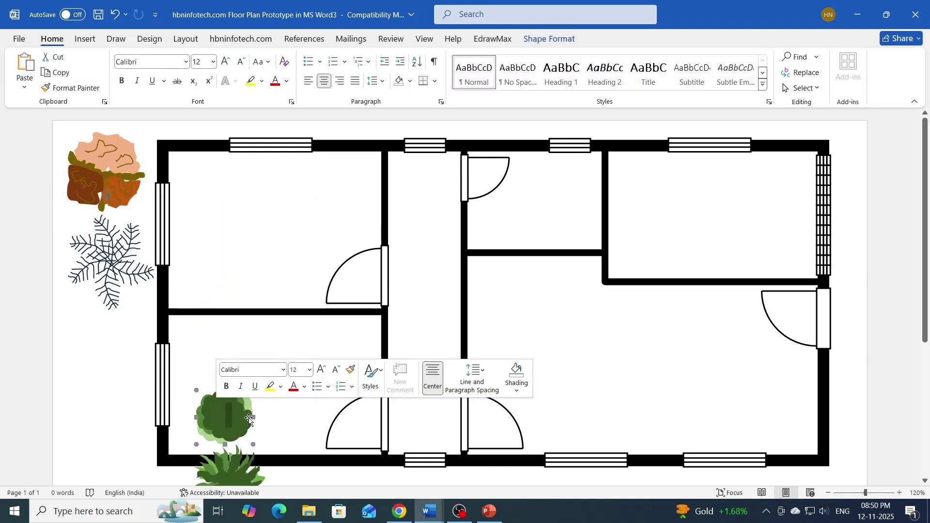
pyautogui.moveTo(134, 358); pyautogui.dragTo(121, 342)
pyautogui.moveTo(230, 465); pyautogui.dragTo(127, 406)
pyautogui.scroll(5, 264, 417)
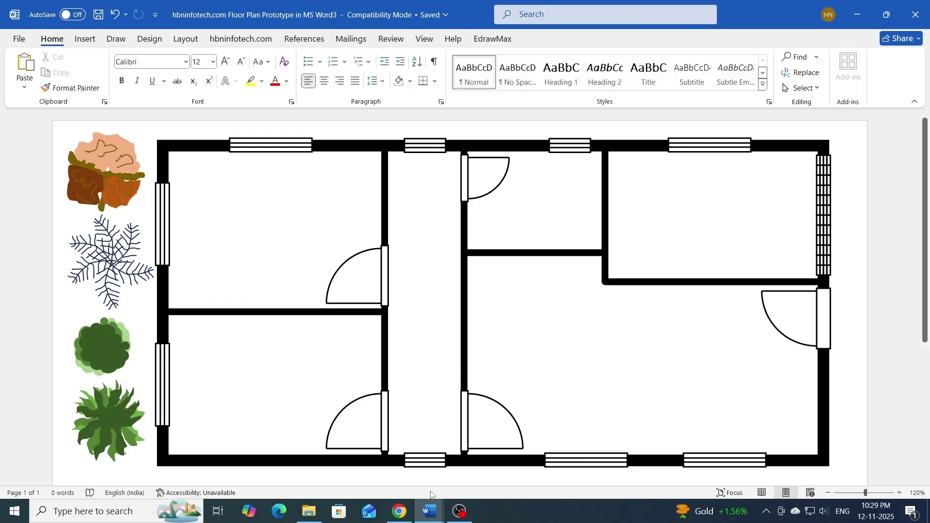
# Copy the armchair, glass table and sofa symbols from Floor Plan Symbols and paste them into the floor plan.
pyautogui.moveTo(429, 511)
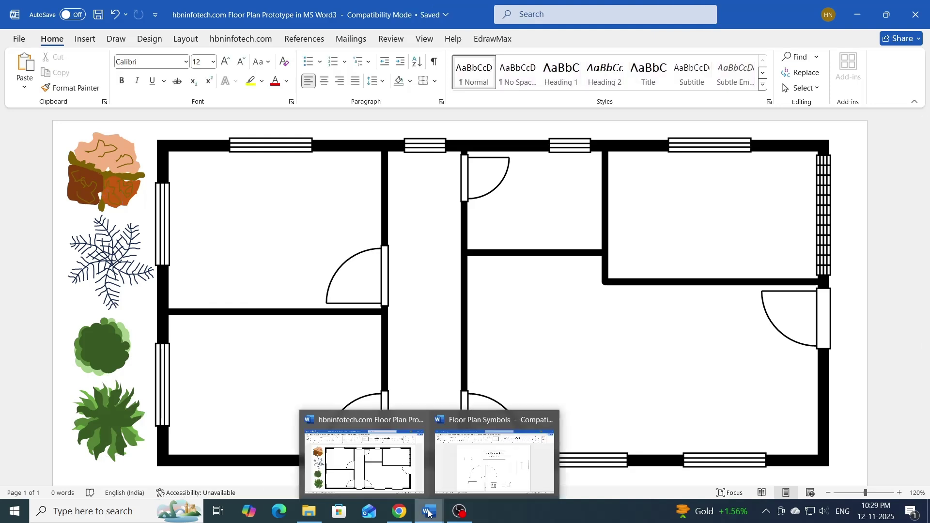
pyautogui.click(469, 463)
pyautogui.scroll(-5, 450, 330)
pyautogui.click(308, 261)
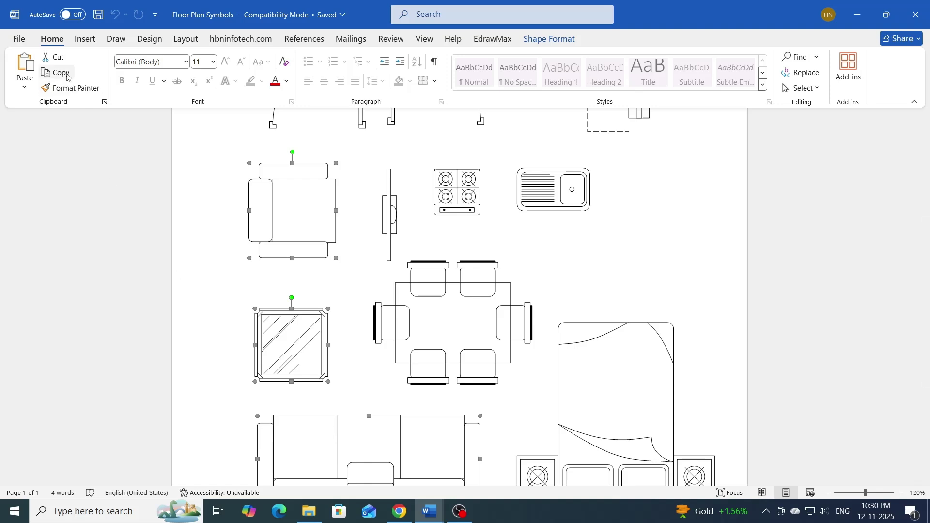
pyautogui.moveTo(428, 511)
pyautogui.click(338, 463)
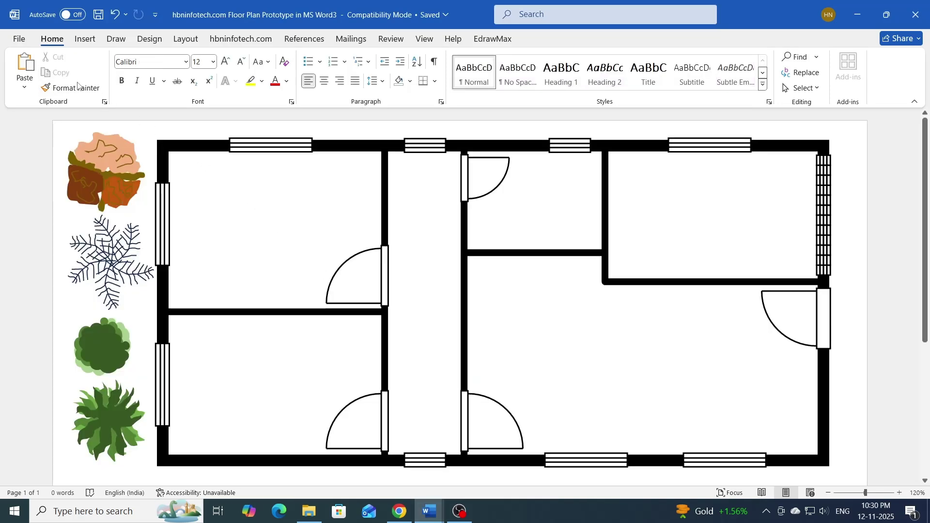
pyautogui.click(35, 71)
pyautogui.moveTo(445, 236); pyautogui.dragTo(568, 188)
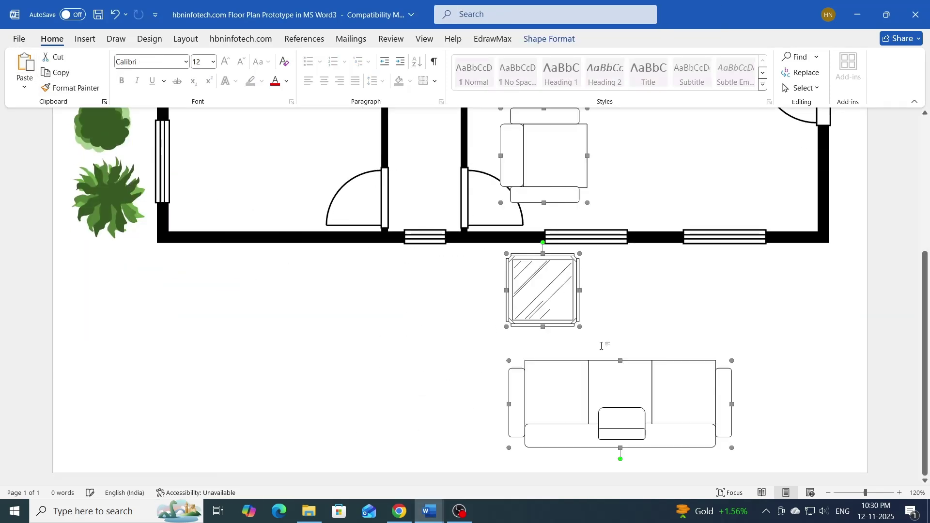
pyautogui.scroll(1, 609, 428)
pyautogui.moveTo(608, 428); pyautogui.dragTo(626, 314)
pyautogui.scroll(4, 625, 242)
pyautogui.scroll(1, 625, 313)
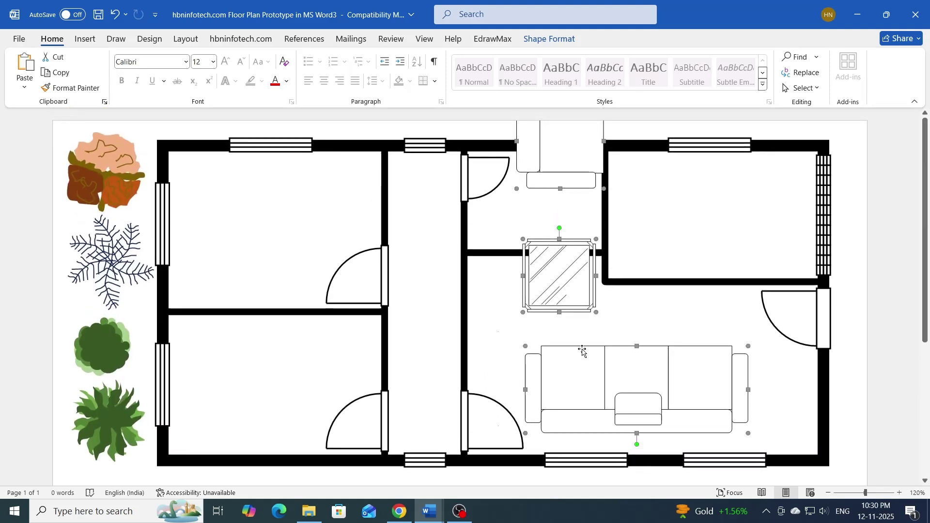
# Give the furniture 1 pt outlines, then shrink the table and sofa and move them down the room.
pyautogui.click(548, 39)
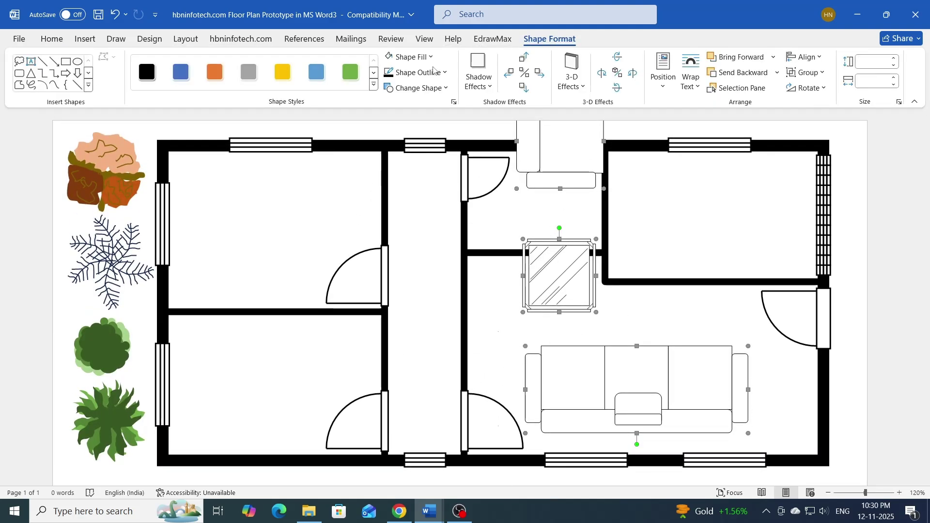
pyautogui.click(405, 73)
pyautogui.click(406, 73)
pyautogui.click(405, 73)
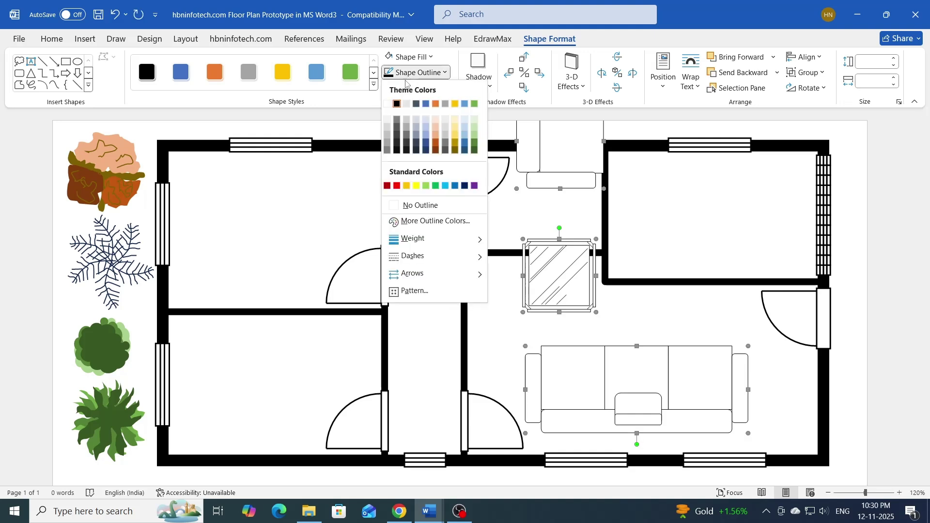
pyautogui.moveTo(410, 245)
pyautogui.click(528, 288)
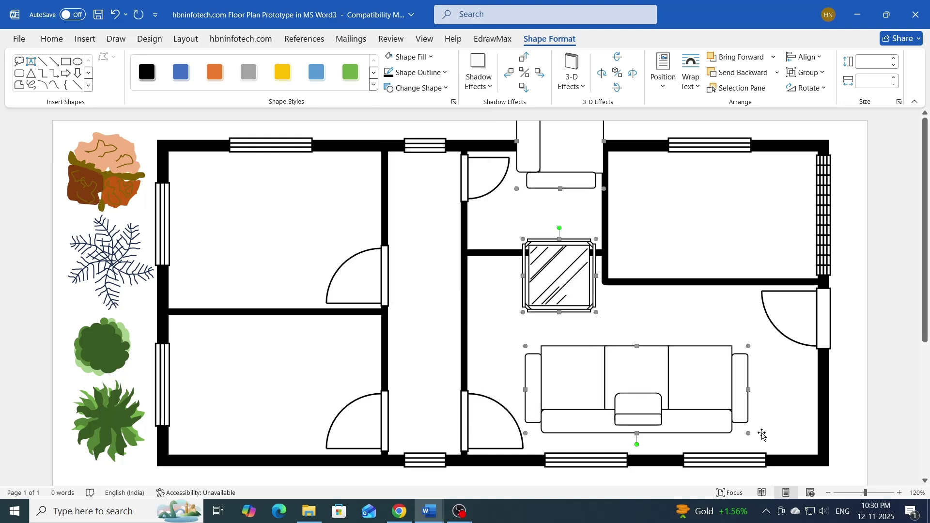
pyautogui.moveTo(735, 420); pyautogui.dragTo(667, 338)
pyautogui.moveTo(601, 308); pyautogui.dragTo(626, 394)
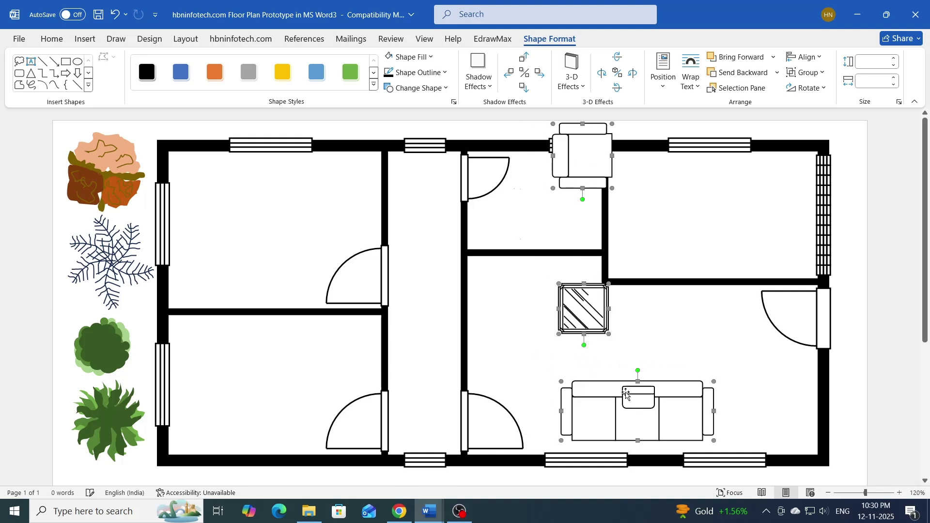
pyautogui.click(853, 374)
# Place the armchairs facing each other, flip the sofa vertically, and set the table above it.
pyautogui.moveTo(505, 316); pyautogui.dragTo(508, 314)
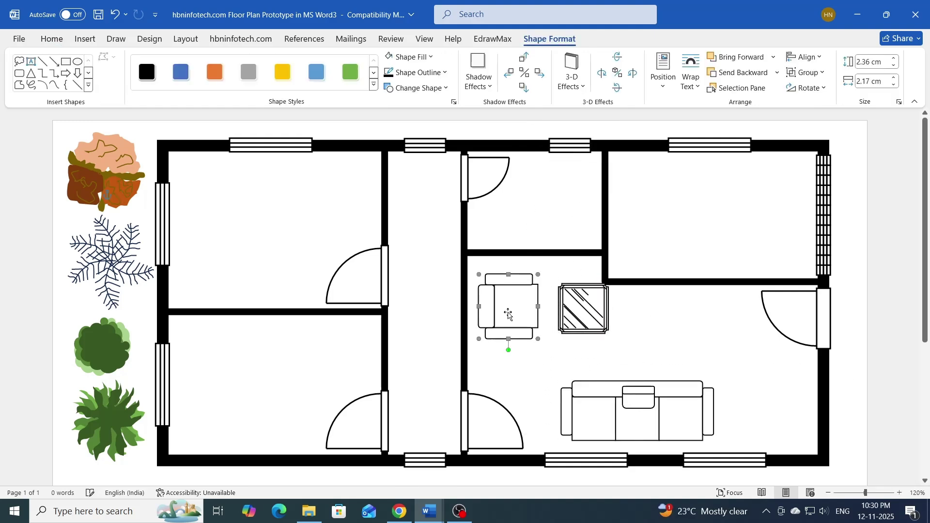
pyautogui.click(809, 88)
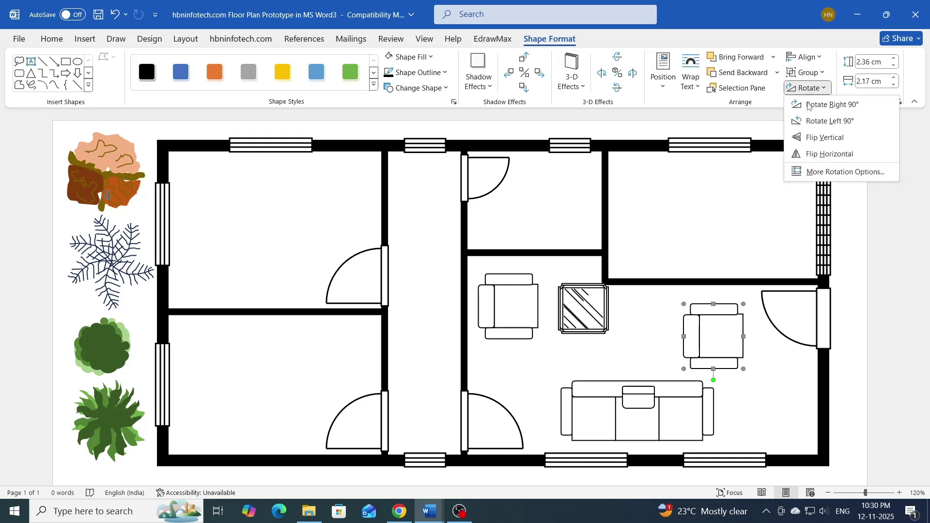
pyautogui.click(824, 154)
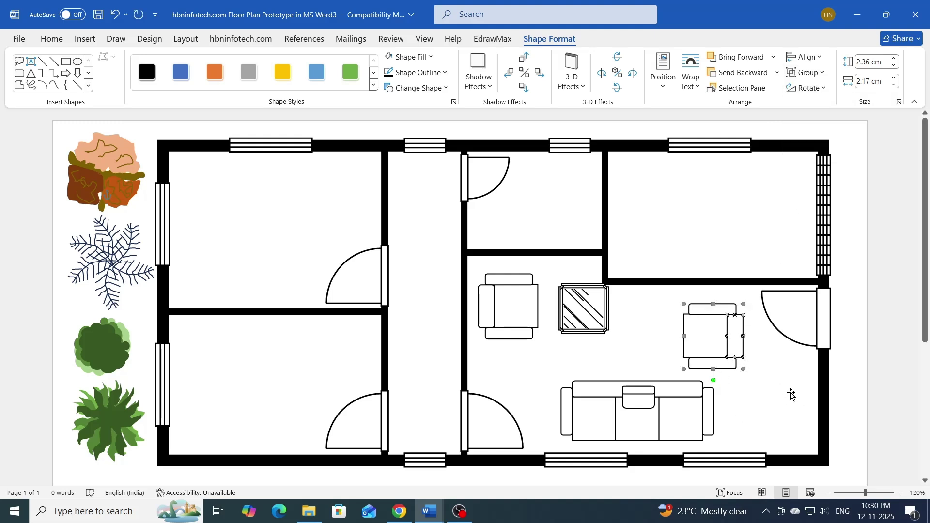
pyautogui.click(808, 88)
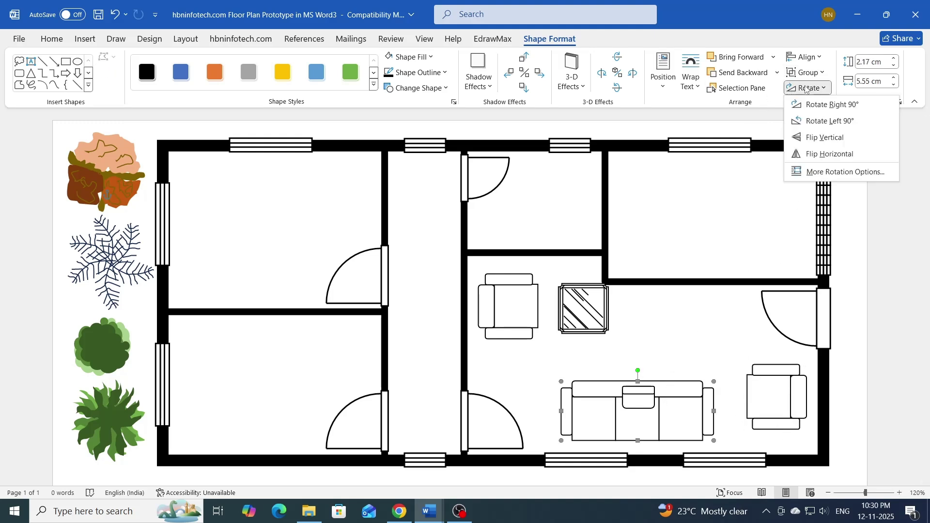
pyautogui.click(818, 132)
pyautogui.moveTo(619, 349); pyautogui.dragTo(619, 349)
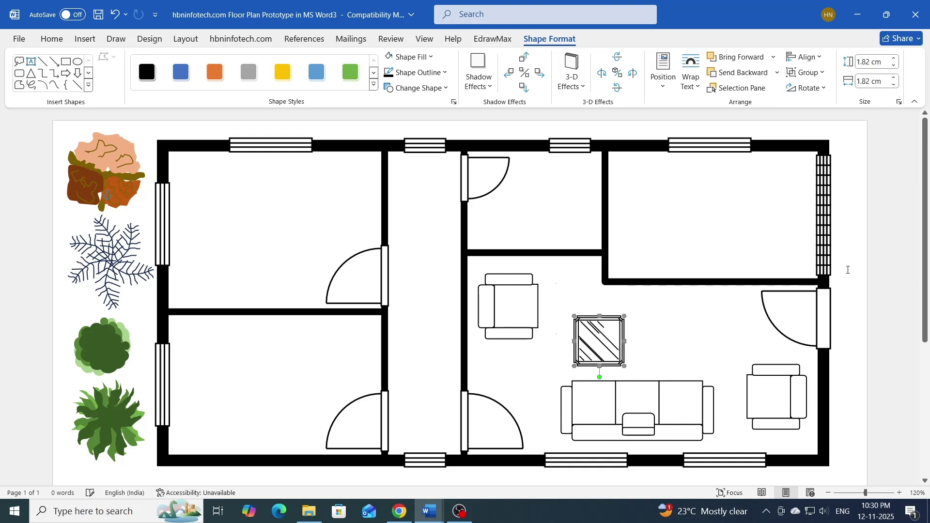
pyautogui.click(854, 253)
# Paste the bed symbol group into the bedroom and shrink it.
pyautogui.moveTo(433, 514)
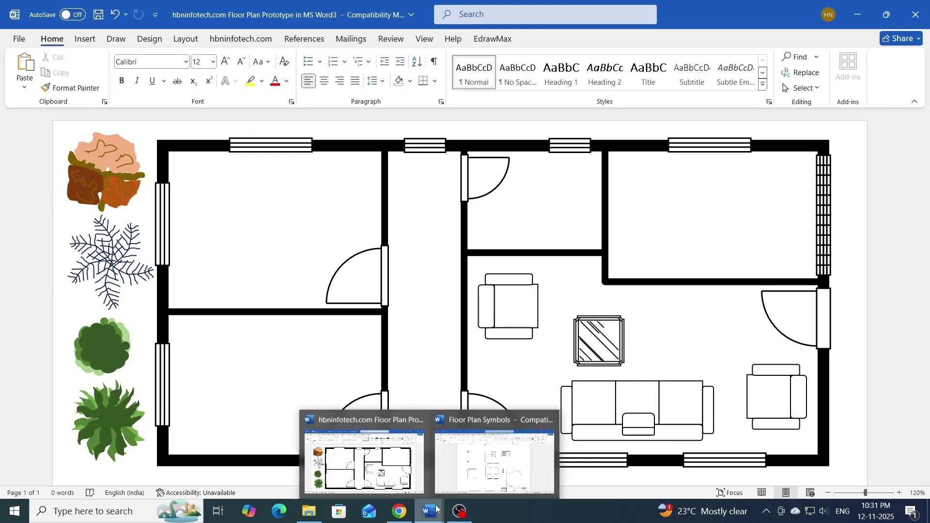
pyautogui.click(498, 446)
pyautogui.scroll(-2, 589, 365)
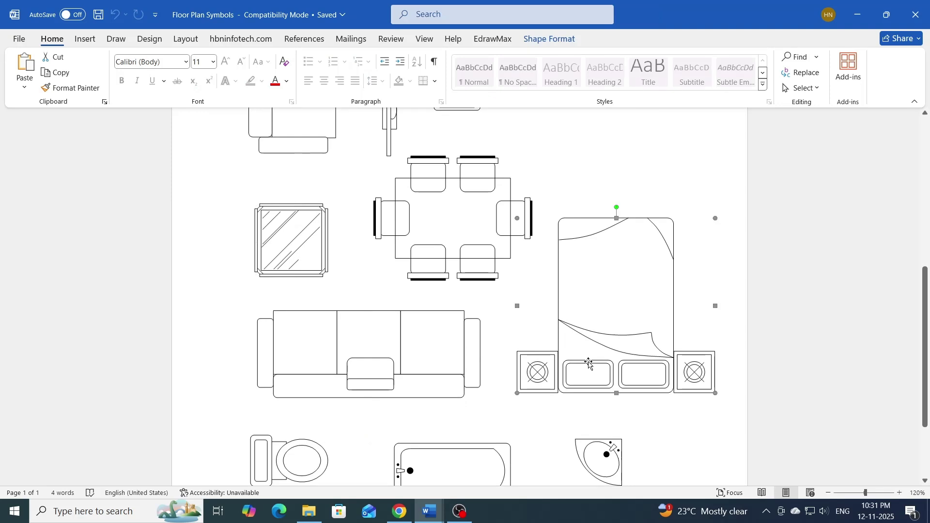
pyautogui.scroll(3, 398, 220)
pyautogui.scroll(-2, 599, 390)
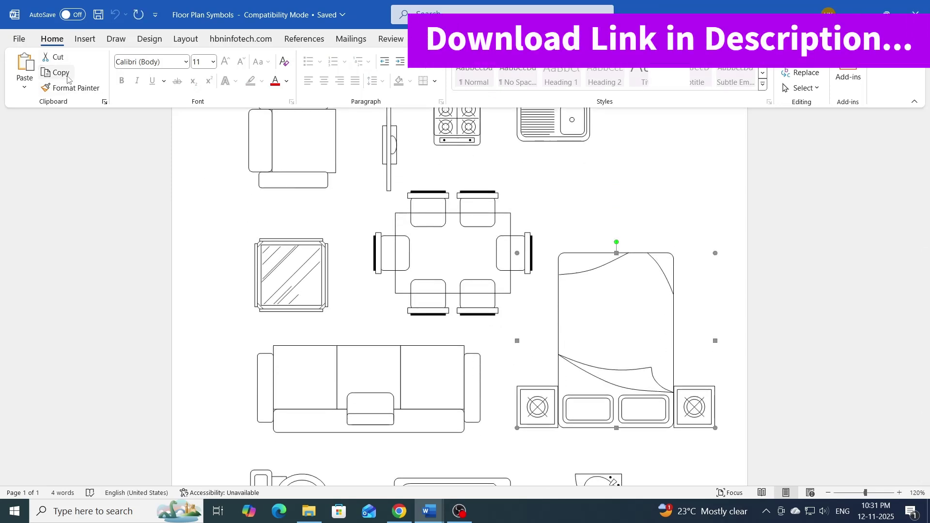
pyautogui.moveTo(429, 506)
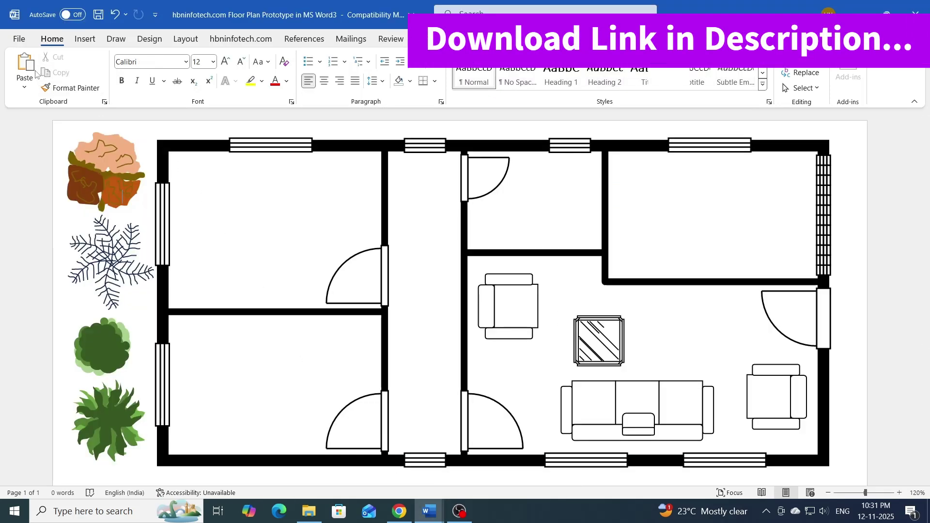
pyautogui.hotkey('ctrl', 'v')
pyautogui.moveTo(455, 364); pyautogui.dragTo(296, 297)
pyautogui.moveTo(387, 315); pyautogui.dragTo(334, 269)
# Flip the bed group vertically and move it down-left in the bedroom.
pyautogui.click(549, 39)
pyautogui.click(798, 91)
pyautogui.click(825, 138)
pyautogui.click(298, 218)
pyautogui.click(297, 218)
pyautogui.click(805, 87)
pyautogui.click(823, 139)
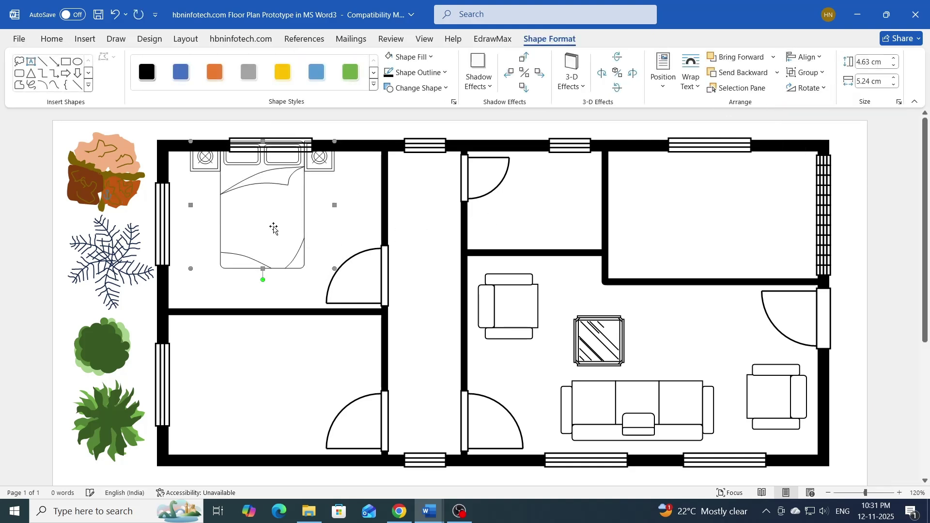
pyautogui.moveTo(274, 186); pyautogui.dragTo(265, 208)
# Copy the coffee table's formatting onto the bed group with Format Painter.
pyautogui.click(583, 334)
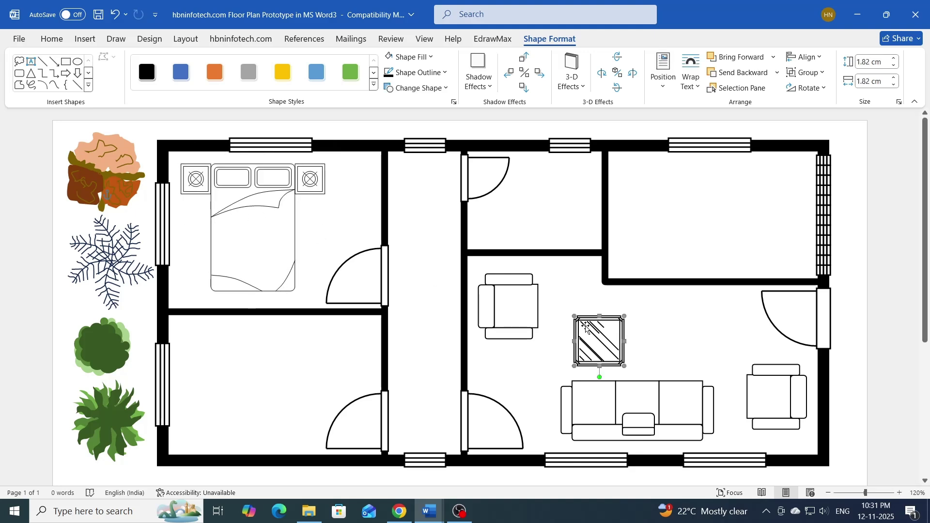
pyautogui.click(51, 39)
pyautogui.click(71, 87)
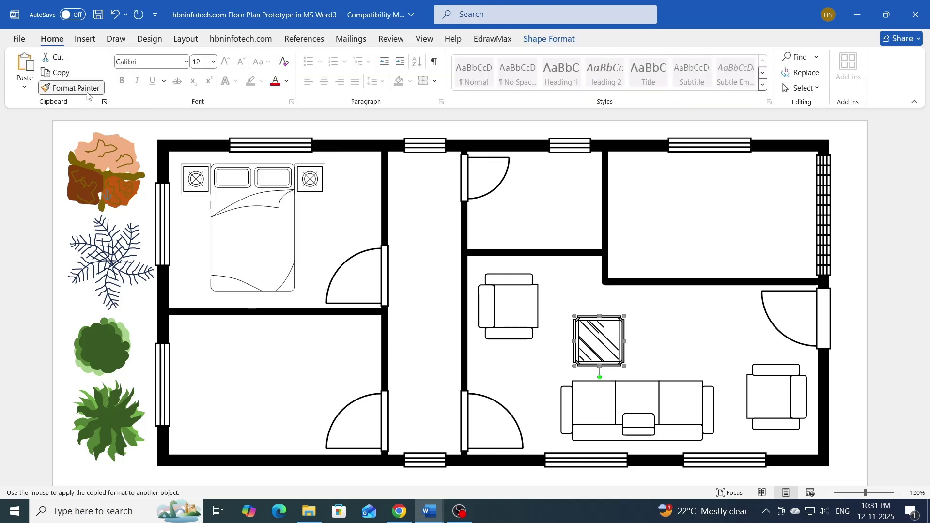
pyautogui.click(260, 185)
pyautogui.click(358, 147)
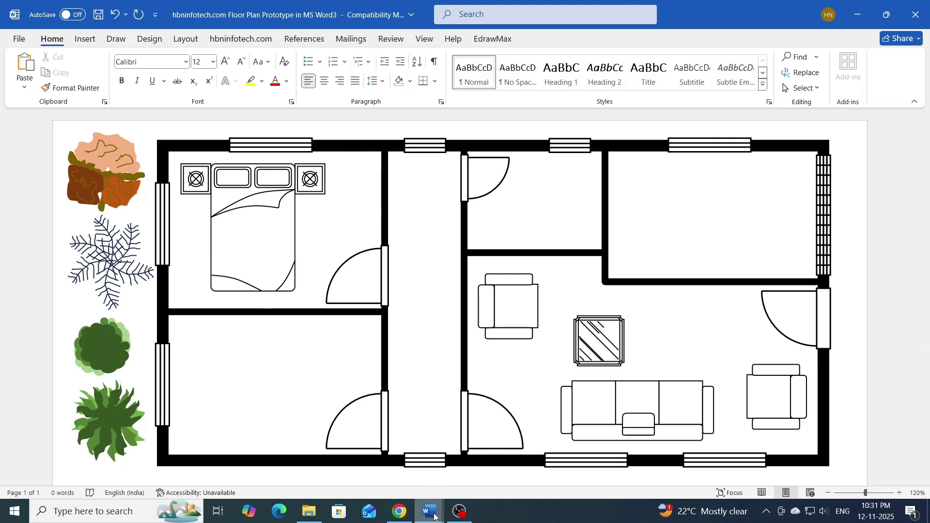
# Paste the slim wall-unit symbol beside the bedroom's right wall and shorten it.
pyautogui.moveTo(438, 515)
pyautogui.click(481, 467)
pyautogui.scroll(1, 432, 246)
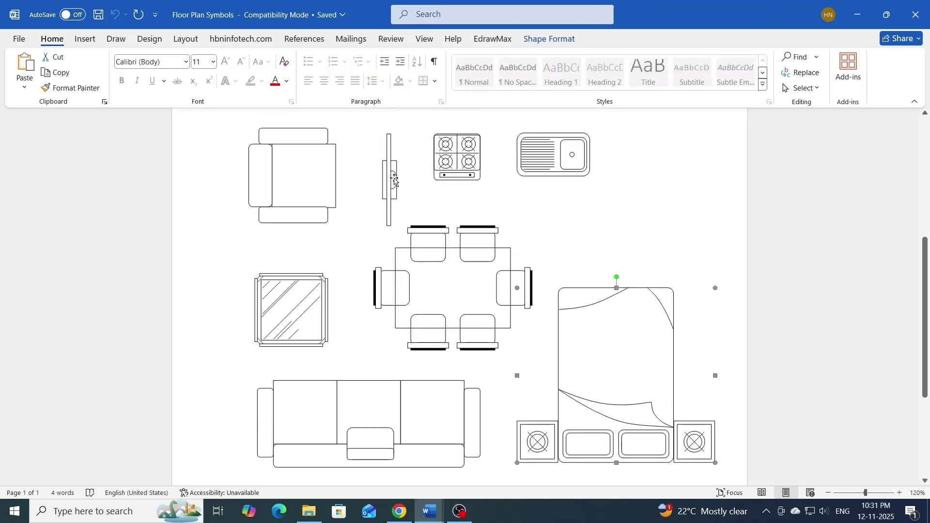
pyautogui.moveTo(429, 512)
pyautogui.click(384, 457)
pyautogui.hotkey('ctrl', 'v')
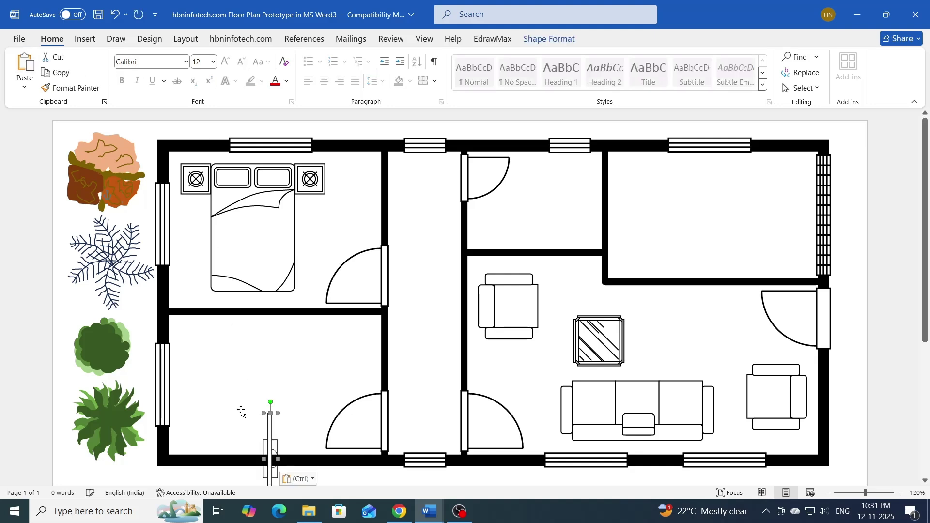
pyautogui.moveTo(349, 204); pyautogui.dragTo(354, 194)
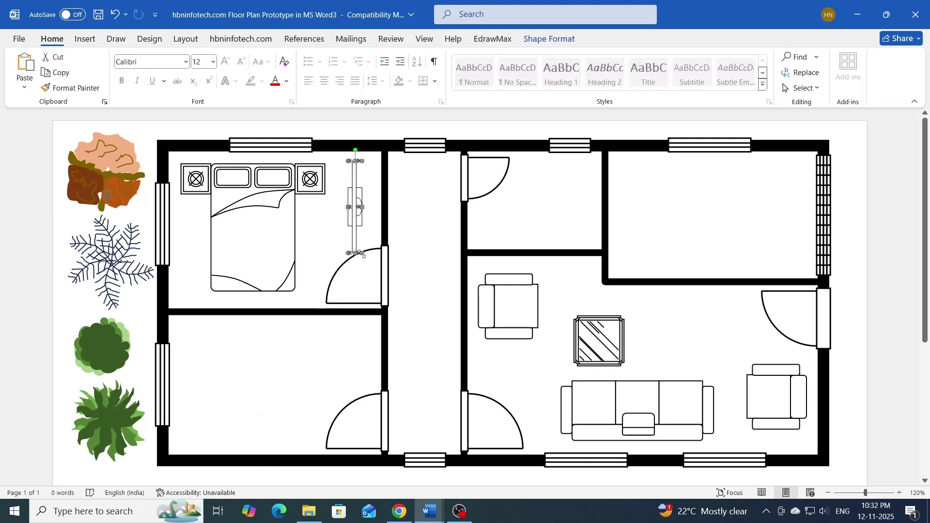
pyautogui.moveTo(361, 231); pyautogui.dragTo(371, 218)
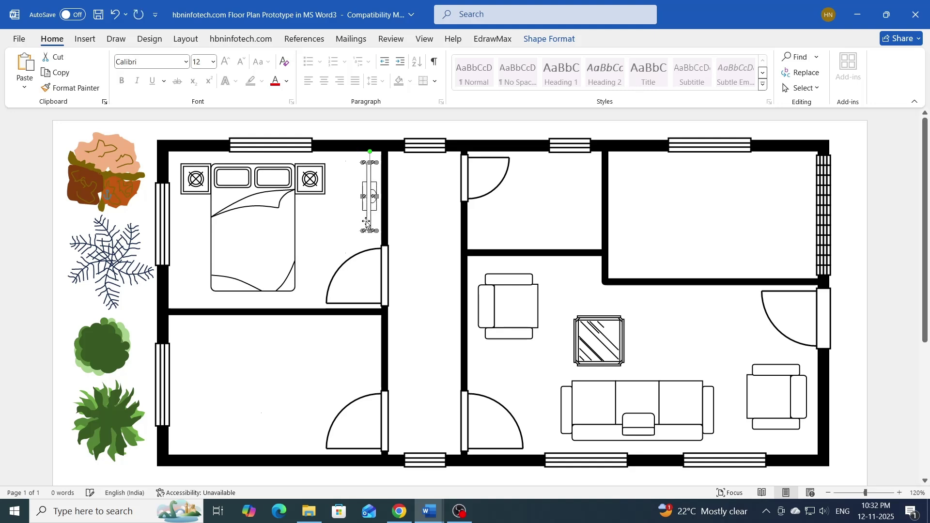
# Apply the bed group's formatting to the slim wall unit with Format Painter.
pyautogui.click(73, 88)
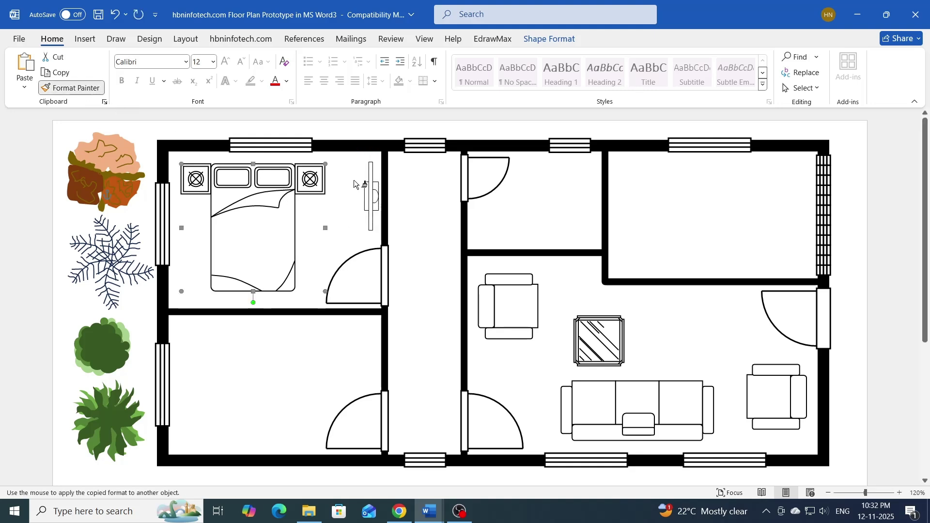
pyautogui.click(370, 179)
pyautogui.click(406, 213)
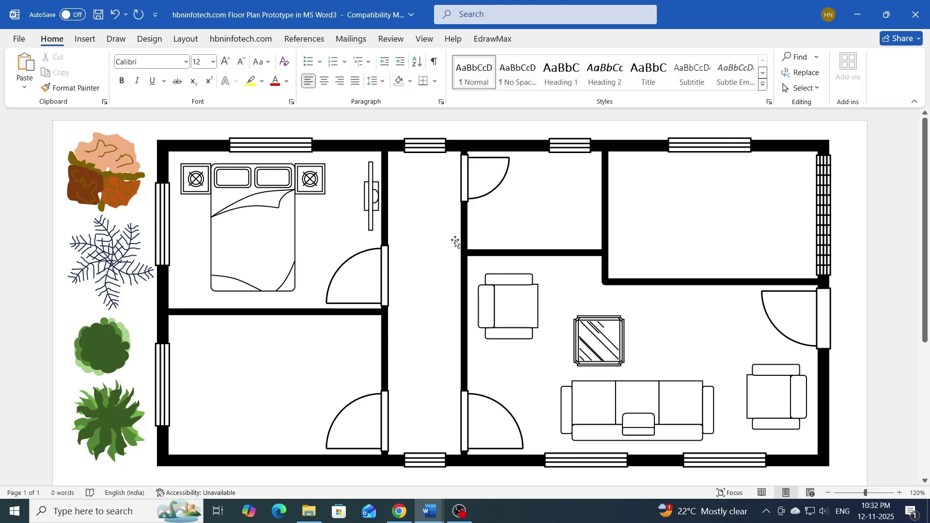
pyautogui.moveTo(430, 509)
pyautogui.click(448, 458)
# Paste the toilet, bathtub and sink symbols into the plan and shrink them to fit.
pyautogui.scroll(-1, 478, 325)
pyautogui.scroll(-3, 478, 326)
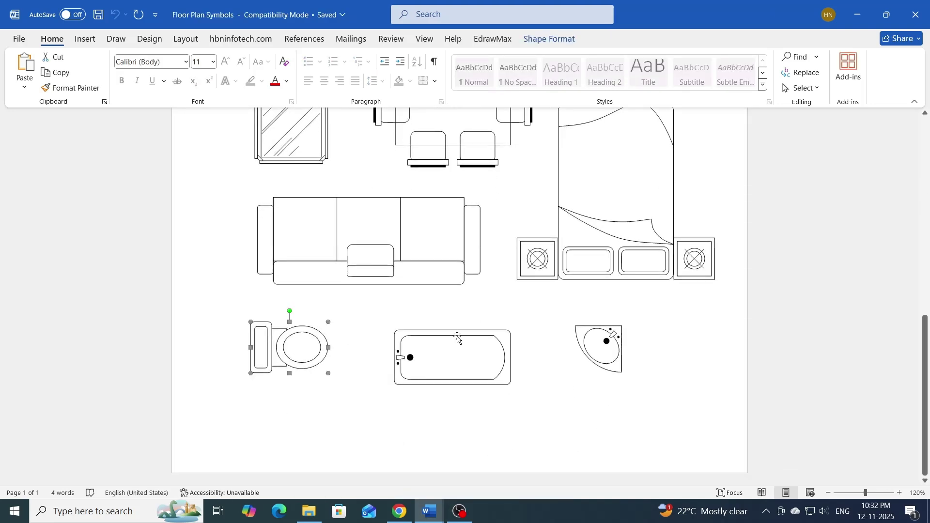
pyautogui.click(68, 73)
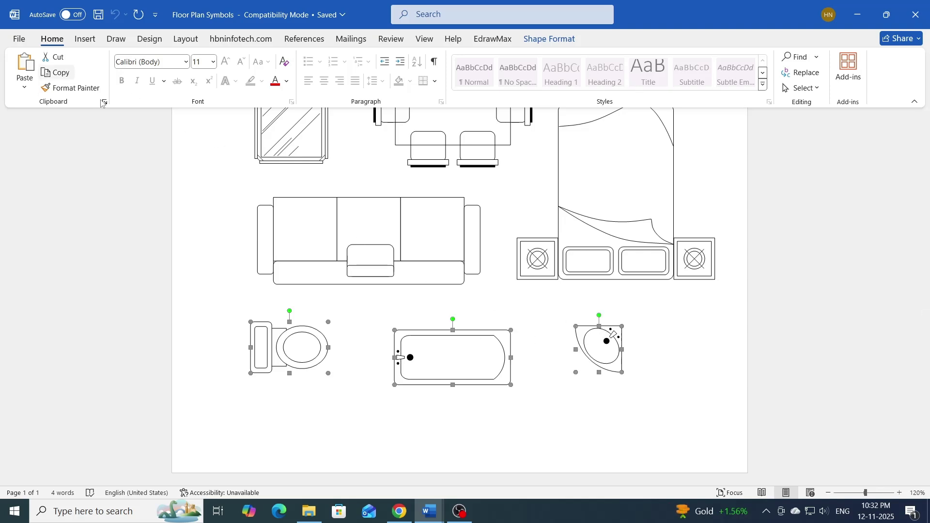
pyautogui.moveTo(433, 514)
pyautogui.click(363, 460)
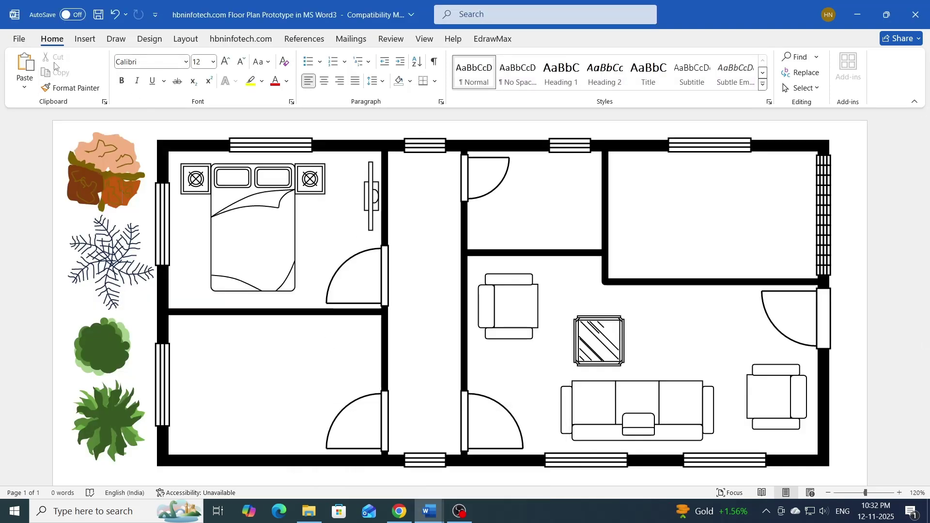
pyautogui.hotkey('ctrl', 'v')
pyautogui.moveTo(428, 394); pyautogui.dragTo(368, 356)
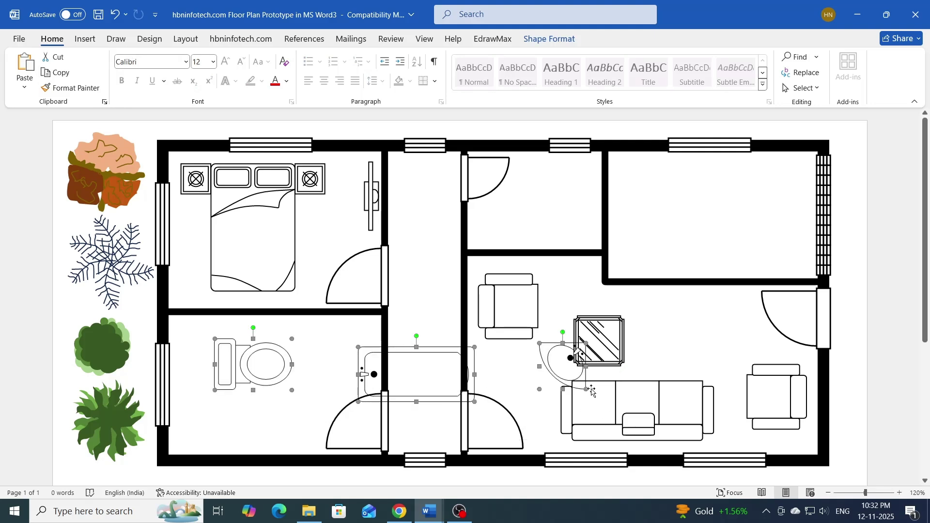
pyautogui.moveTo(577, 386); pyautogui.dragTo(560, 368)
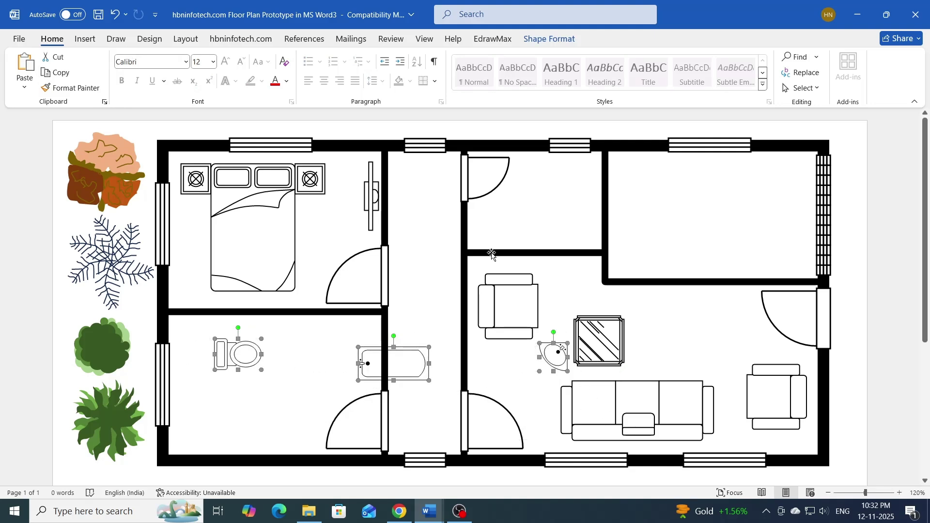
# Copy the bed group's formatting onto the toilet.
pyautogui.click(293, 185)
pyautogui.click(72, 88)
pyautogui.click(243, 353)
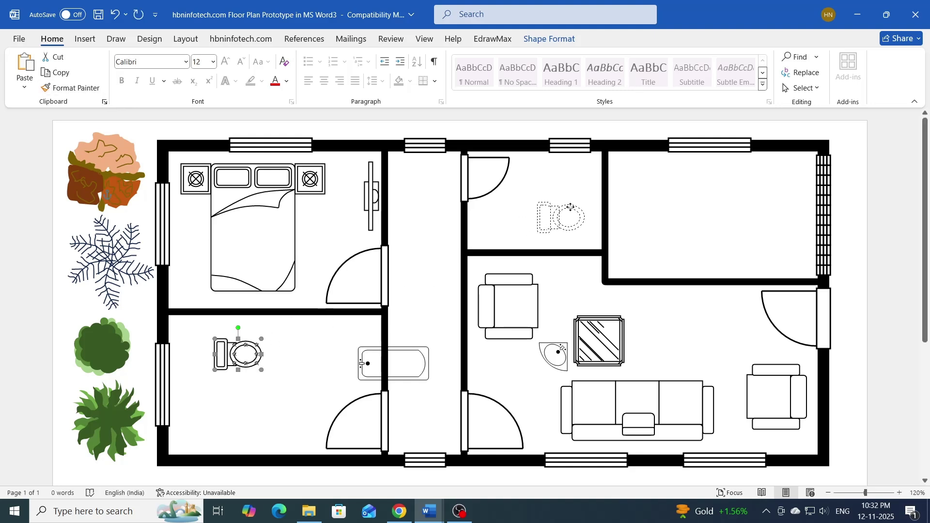
# Flip the toilet vertically and horizontally into the upper bathroom, with the bathtub beside it.
pyautogui.moveTo(561, 215); pyautogui.dragTo(585, 176)
pyautogui.click(549, 39)
pyautogui.click(808, 87)
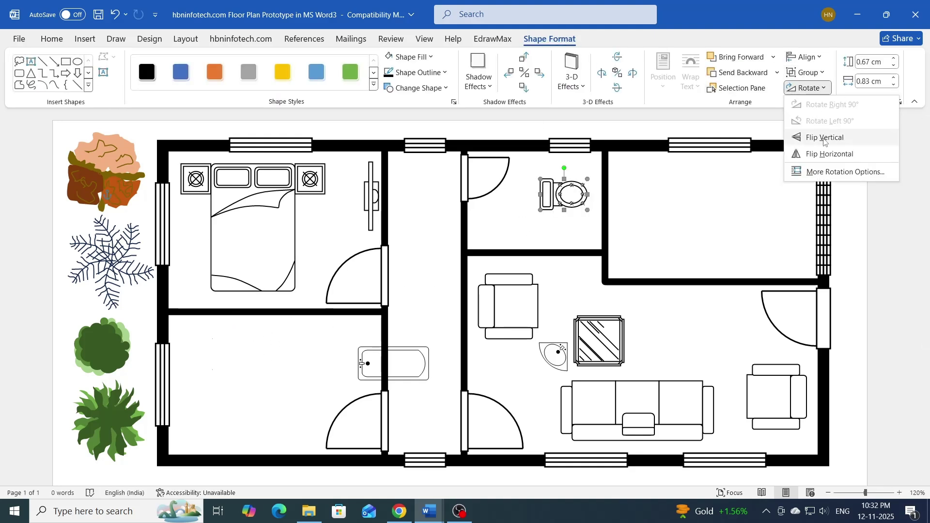
pyautogui.click(810, 138)
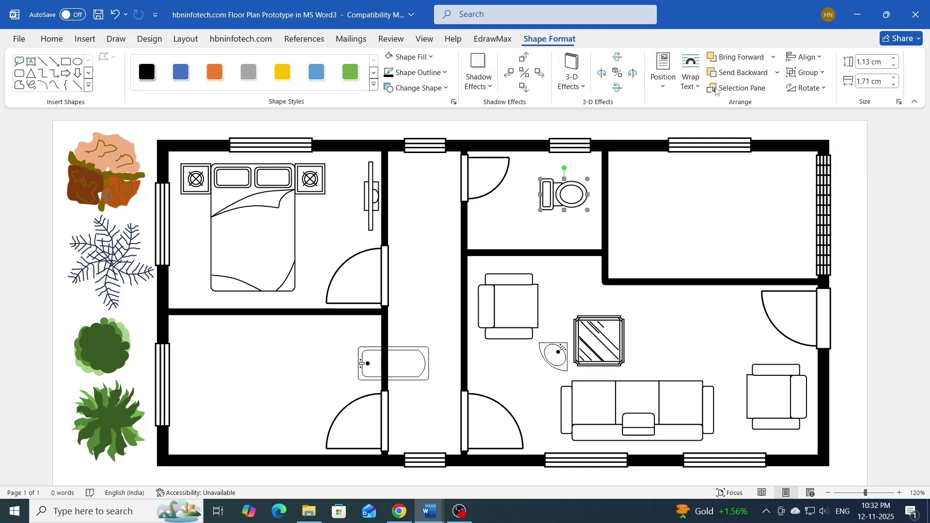
pyautogui.click(819, 89)
pyautogui.click(811, 153)
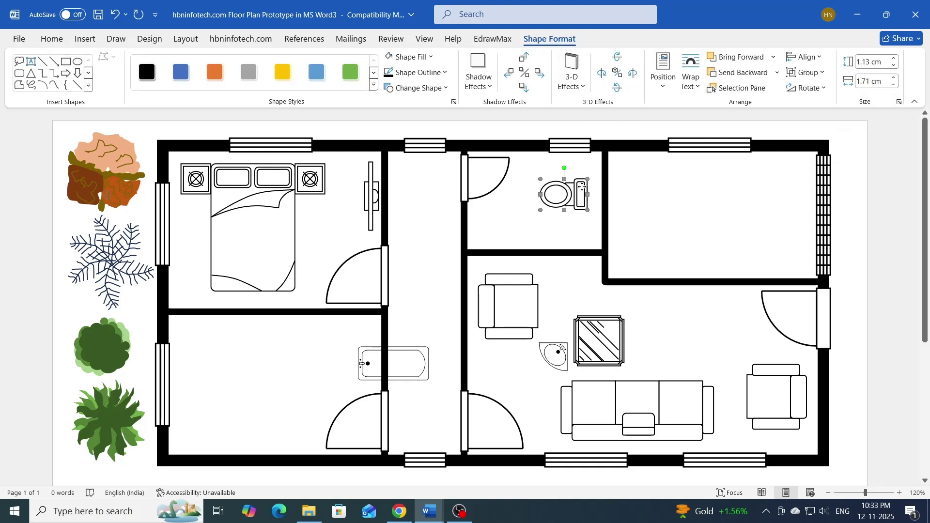
pyautogui.moveTo(587, 183); pyautogui.dragTo(589, 182)
pyautogui.press('Right')
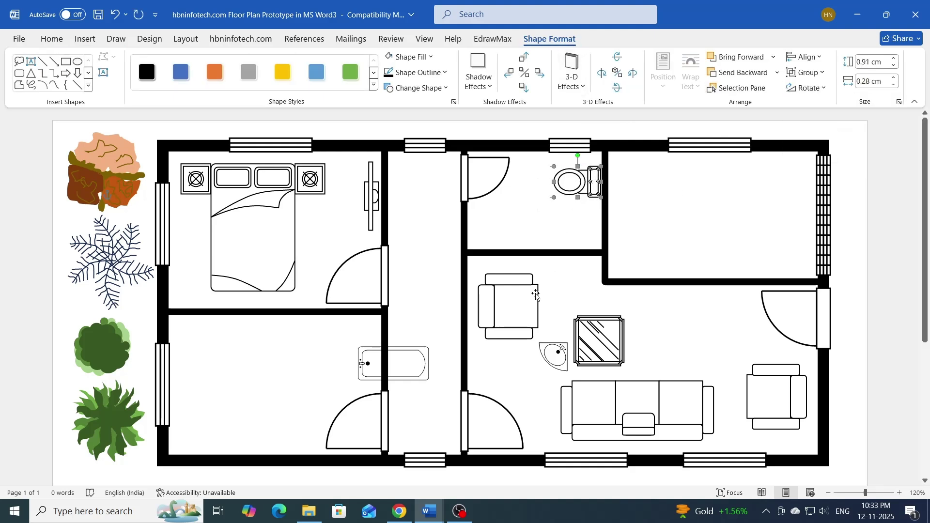
pyautogui.moveTo(393, 364); pyautogui.dragTo(505, 227)
# Apply the toilet's formatting to the bathtub and adjust its position and width.
pyautogui.click(576, 174)
pyautogui.click(51, 39)
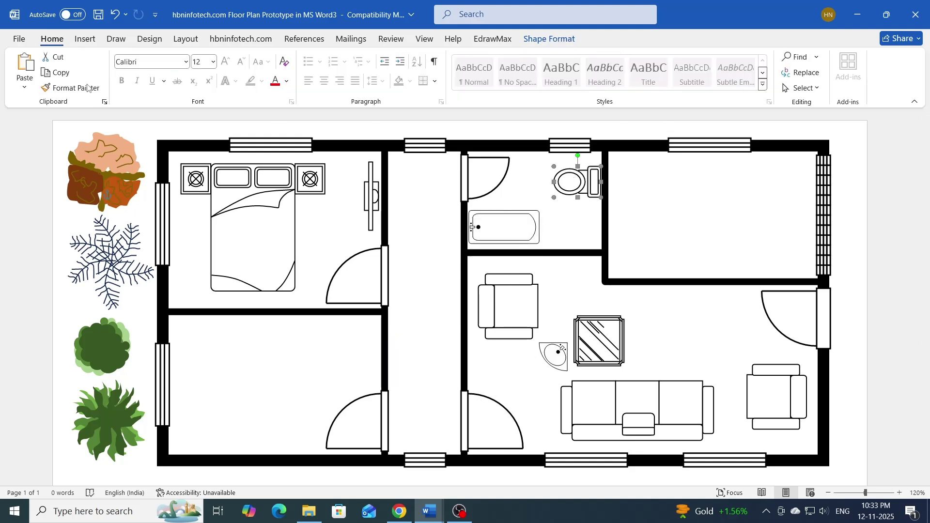
pyautogui.click(71, 87)
pyautogui.click(519, 218)
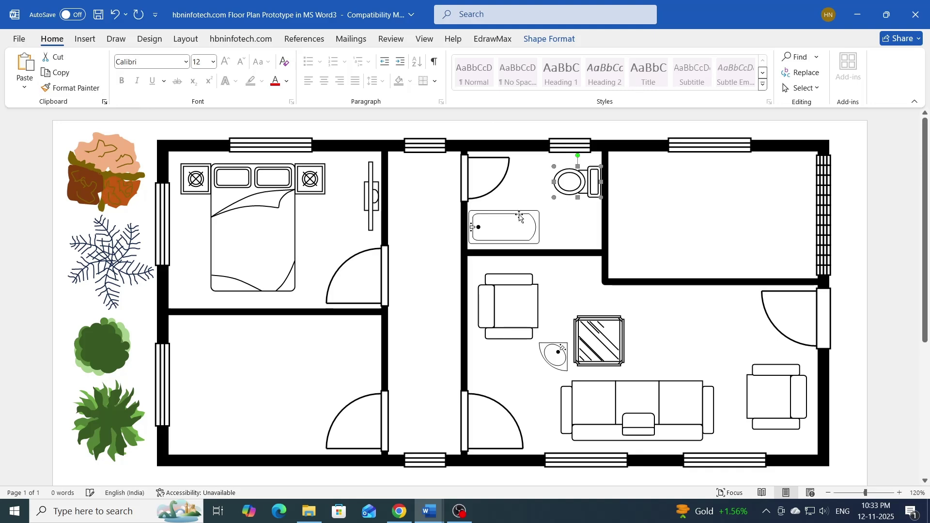
pyautogui.click(72, 88)
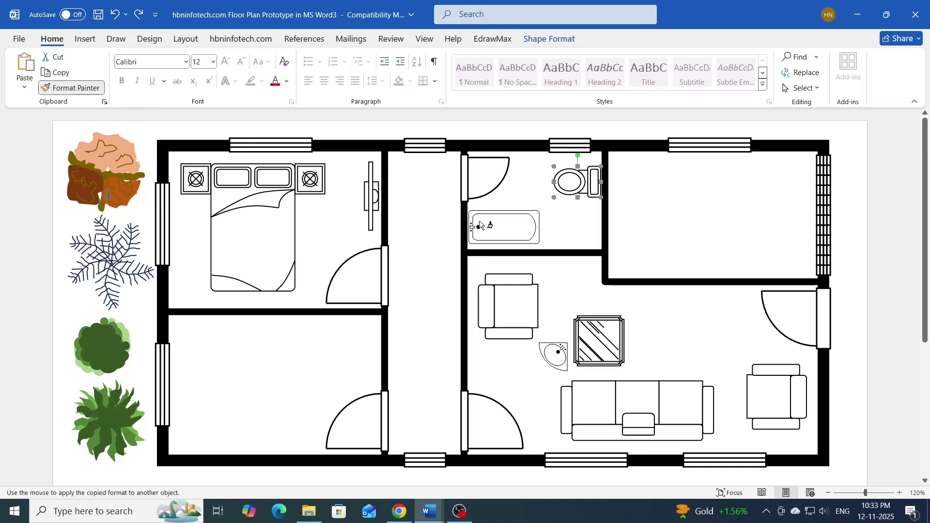
pyautogui.click(533, 222)
pyautogui.moveTo(540, 223); pyautogui.dragTo(546, 226)
pyautogui.press('Left')
pyautogui.press('Left')
pyautogui.press('Left')
pyautogui.press('Left')
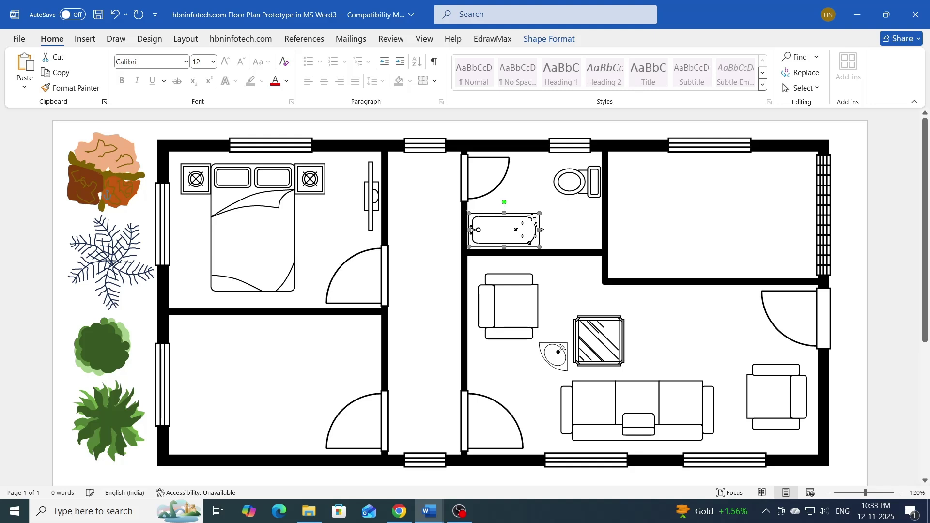
pyautogui.press('Down')
pyautogui.press('Down')
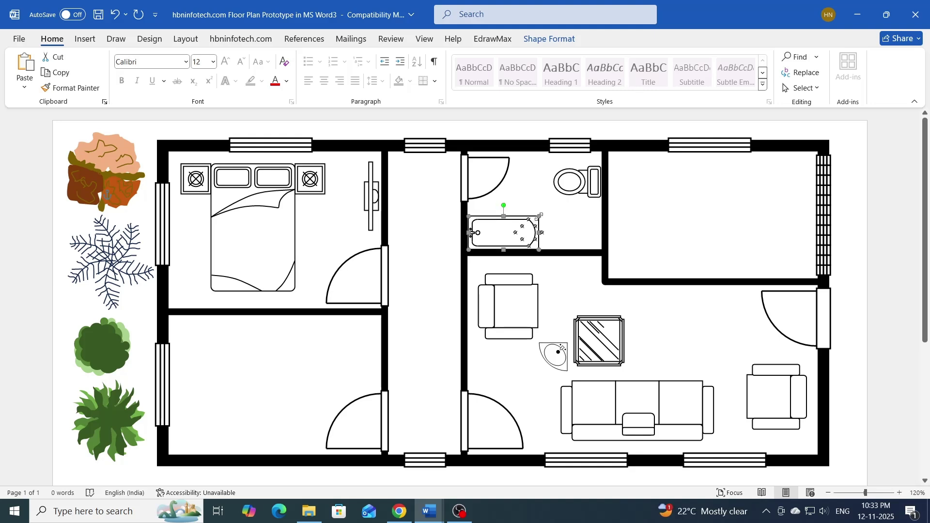
pyautogui.moveTo(545, 212); pyautogui.dragTo(556, 207)
pyautogui.hotkey('ctrl', 'z')
pyautogui.press('Escape')
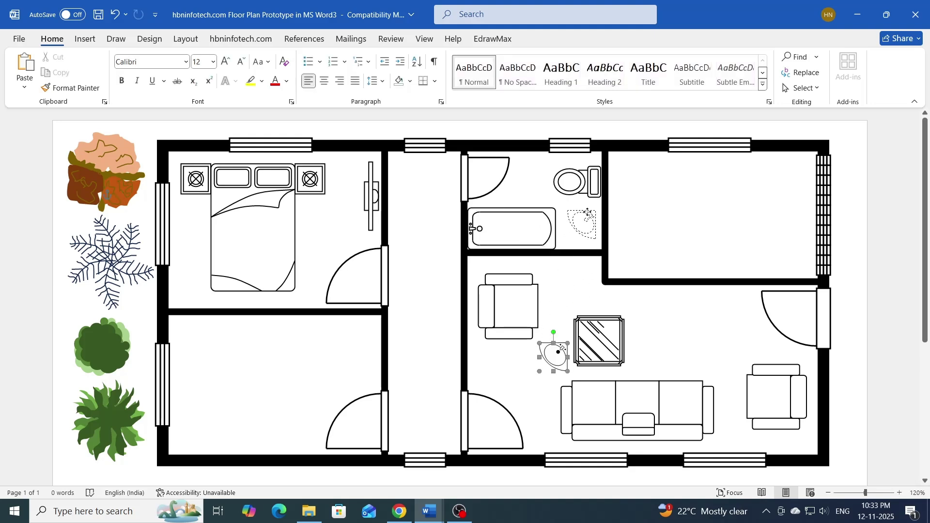
# Rotate the sink right 90° and place it in the bathroom's lower-right corner.
pyautogui.moveTo(587, 212); pyautogui.dragTo(587, 213)
pyautogui.click(549, 39)
pyautogui.click(807, 88)
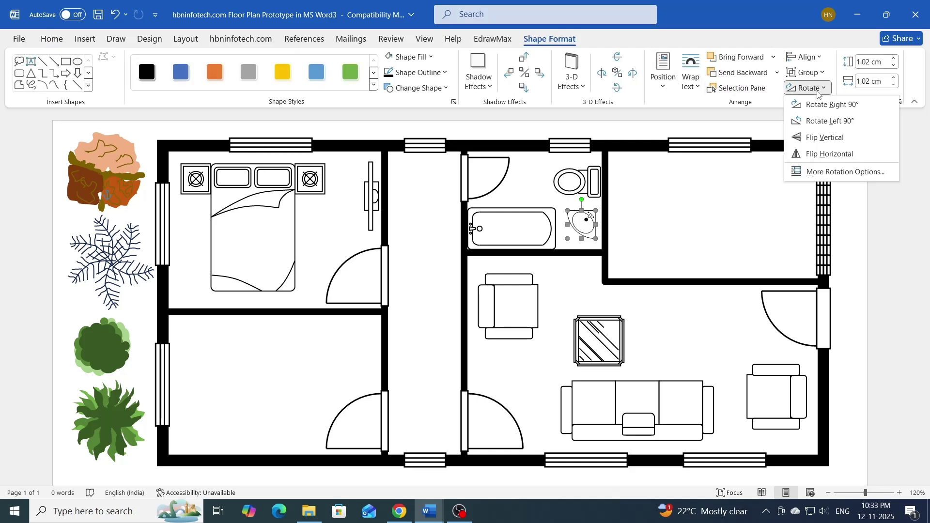
pyautogui.click(832, 105)
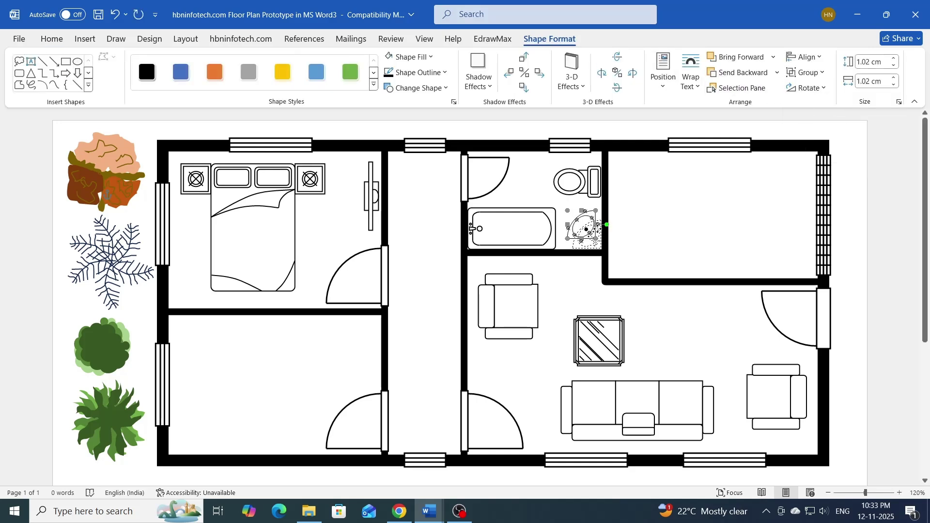
pyautogui.moveTo(599, 227); pyautogui.dragTo(599, 227)
# Copy the bathtub's formatting onto the sink, then return to Floor Plan Symbols.
pyautogui.click(547, 219)
pyautogui.click(52, 39)
pyautogui.click(72, 88)
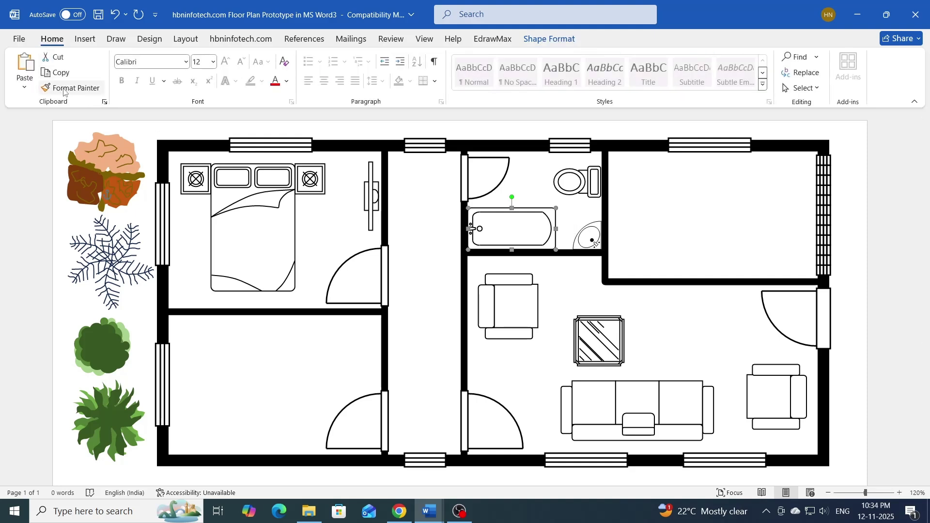
pyautogui.click(592, 239)
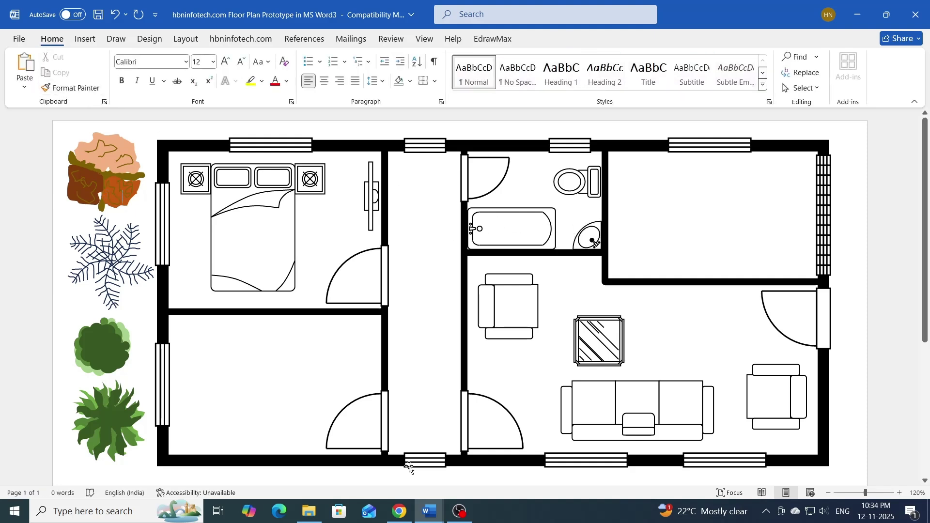
pyautogui.moveTo(430, 510)
pyautogui.click(480, 453)
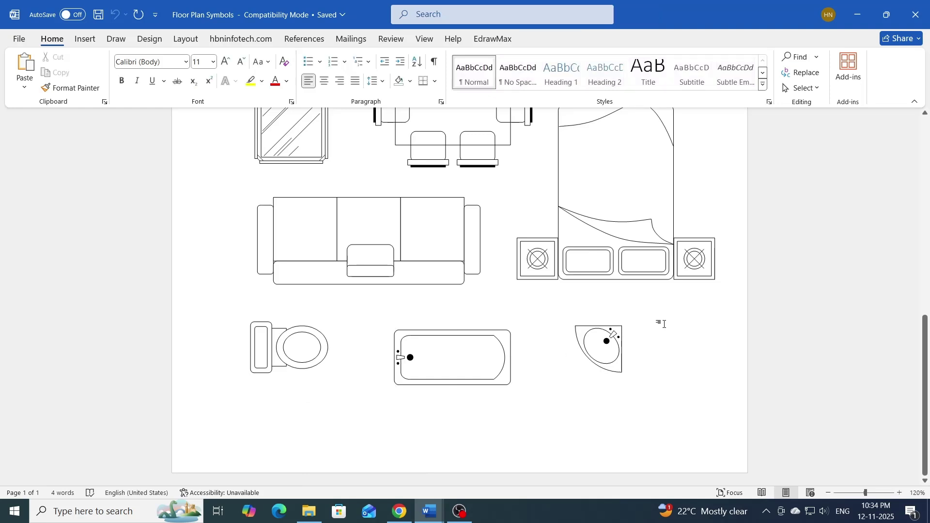
# Copy the stove and sink symbols and paste them into the kitchen.
pyautogui.scroll(10, 664, 324)
pyautogui.click(546, 304)
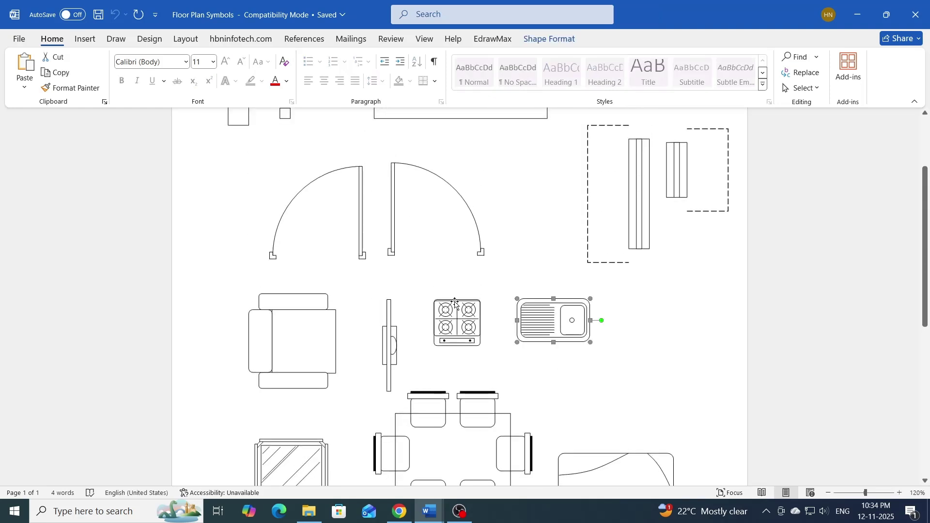
pyautogui.moveTo(429, 511)
pyautogui.click(391, 472)
pyautogui.hotkey('ctrl', 'v')
pyautogui.moveTo(410, 425); pyautogui.dragTo(295, 346)
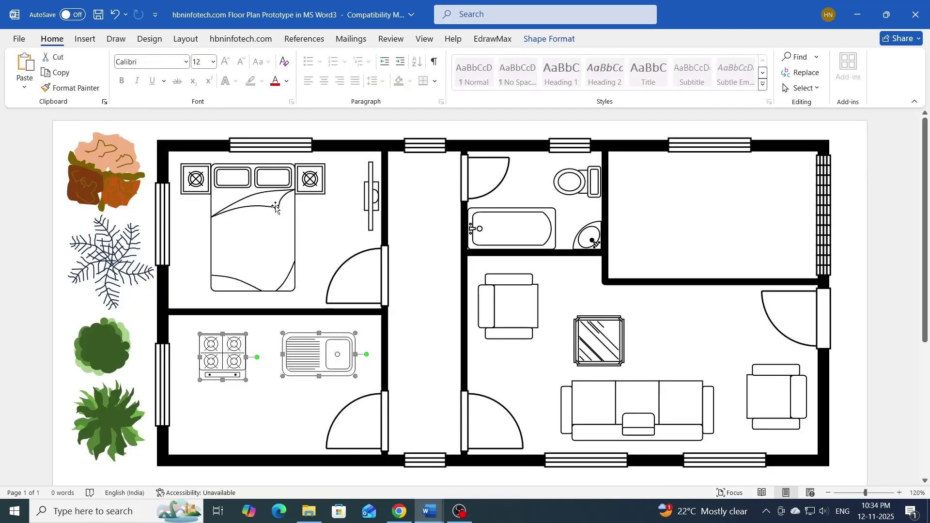
# Apply matching formatting to the stove and sink with Format Painter.
pyautogui.click(72, 87)
pyautogui.click(238, 378)
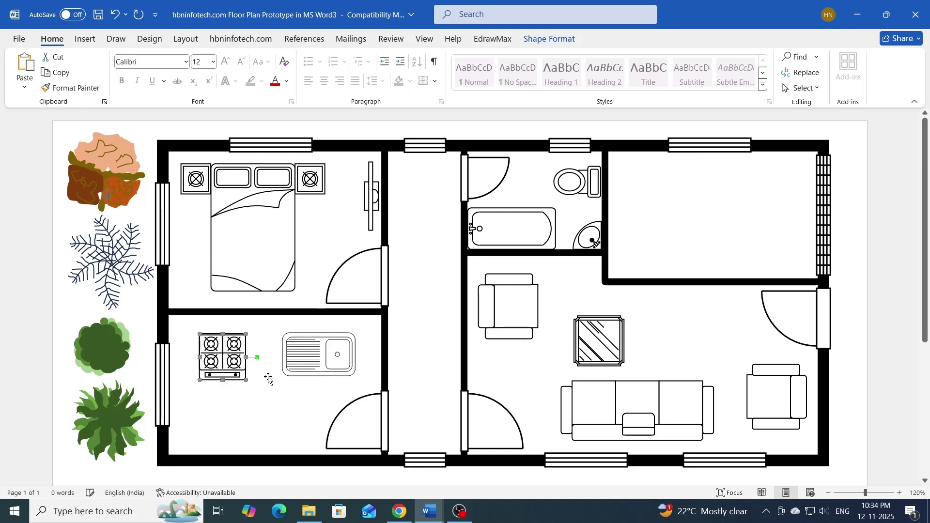
pyautogui.click(73, 88)
pyautogui.click(318, 357)
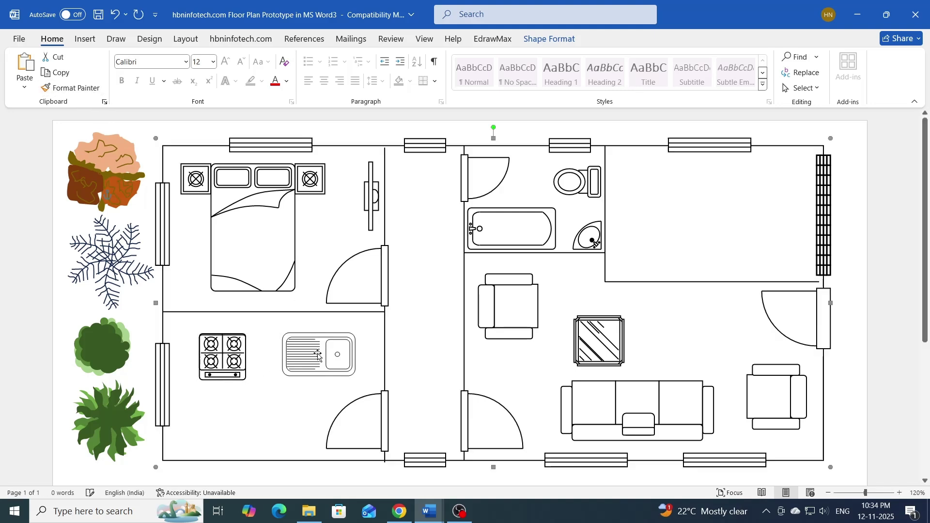
pyautogui.hotkey('ctrl', 'z')
pyautogui.click(73, 87)
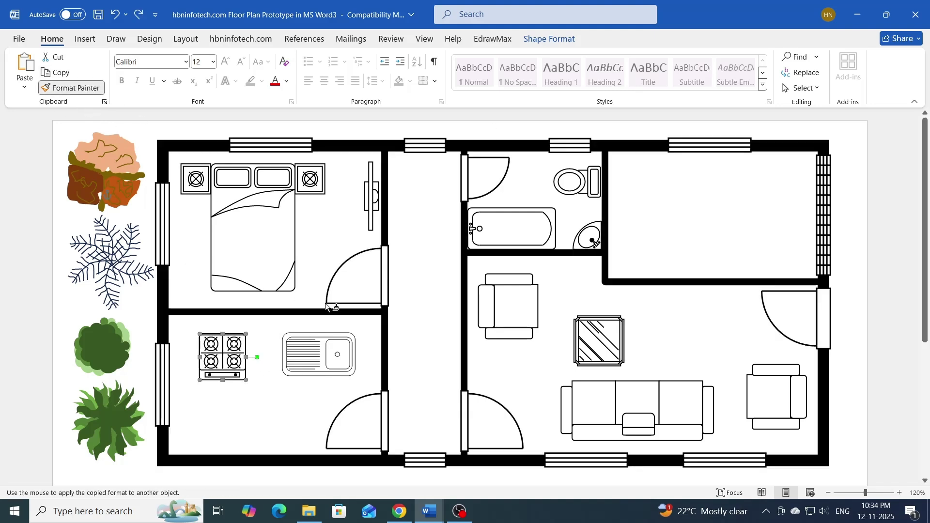
pyautogui.click(352, 360)
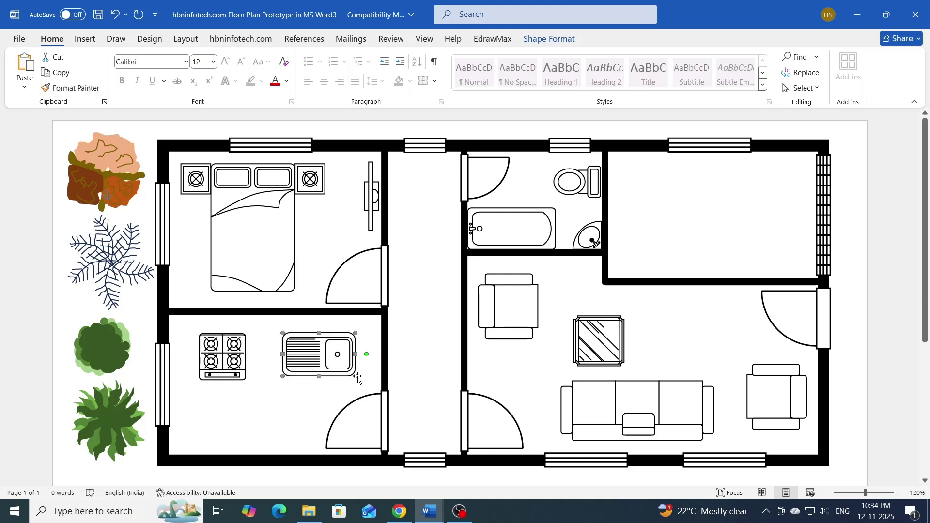
# Shrink the sink and stove, rotate the stove left 90°, and set it against the left wall.
pyautogui.moveTo(352, 373); pyautogui.dragTo(356, 331)
pyautogui.moveTo(246, 381); pyautogui.dragTo(236, 371)
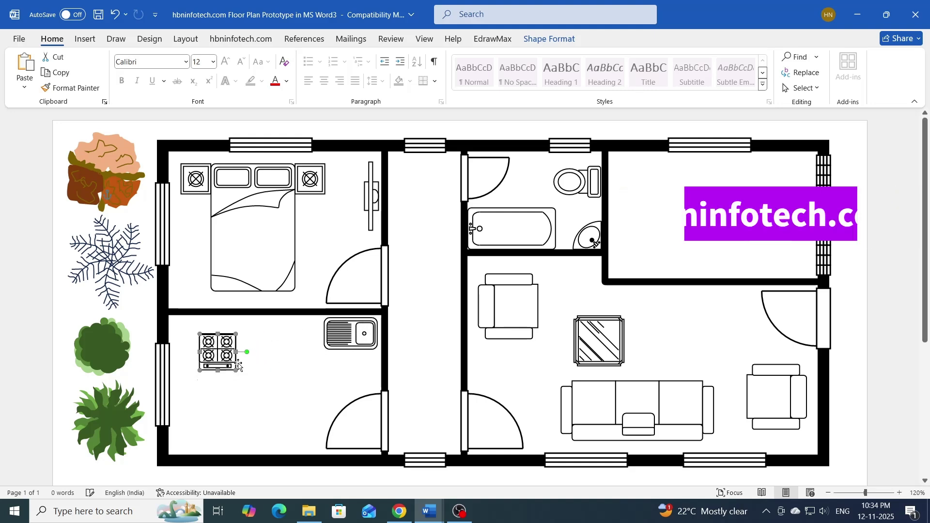
pyautogui.click(549, 39)
pyautogui.click(807, 89)
pyautogui.click(829, 121)
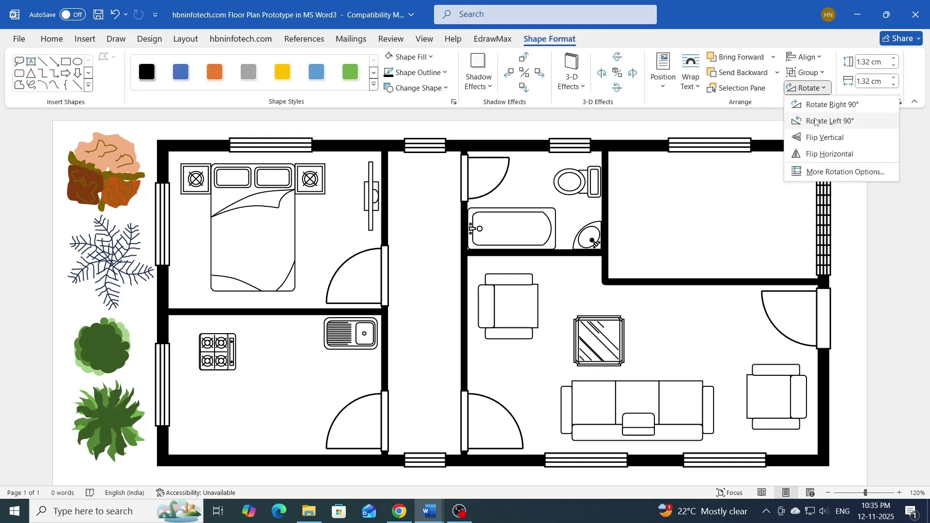
pyautogui.moveTo(222, 345); pyautogui.dragTo(195, 376)
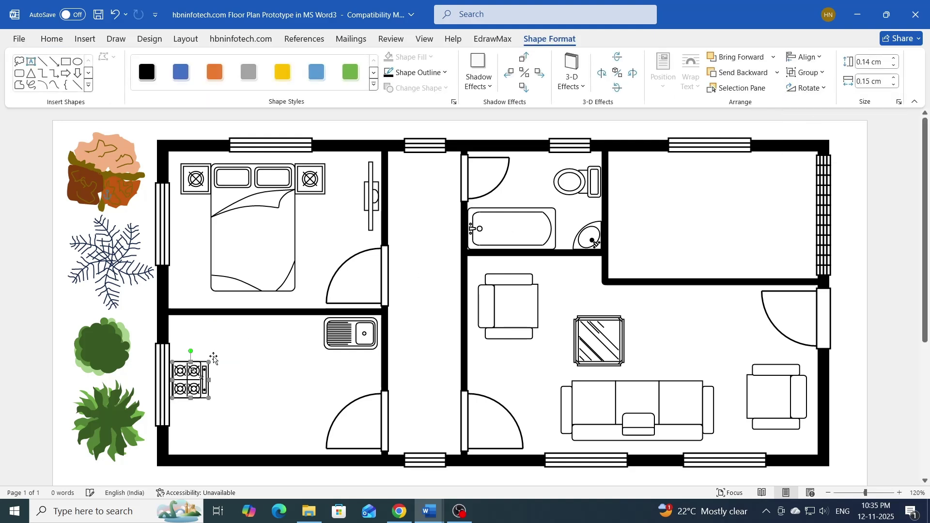
pyautogui.click(223, 330)
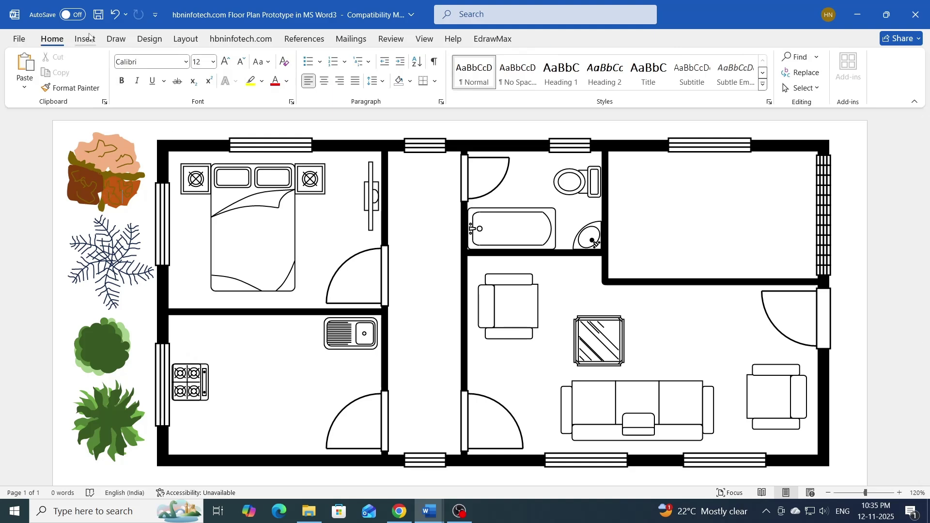
# Draw a kitchen counter shape with a 1 pt outline, extended between the stove and right wall.
pyautogui.click(85, 39)
pyautogui.click(174, 73)
pyautogui.click(287, 169)
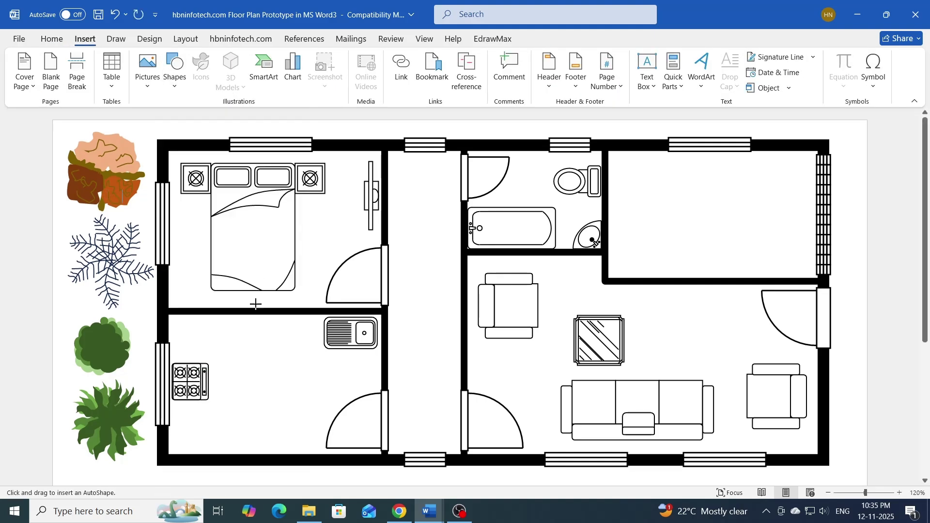
pyautogui.moveTo(224, 451); pyautogui.dragTo(232, 388)
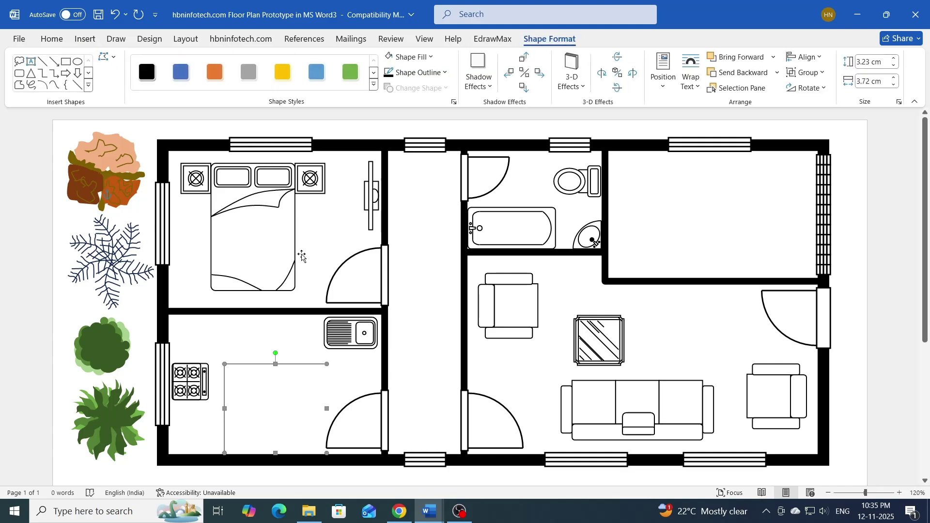
pyautogui.click(415, 72)
pyautogui.moveTo(426, 239)
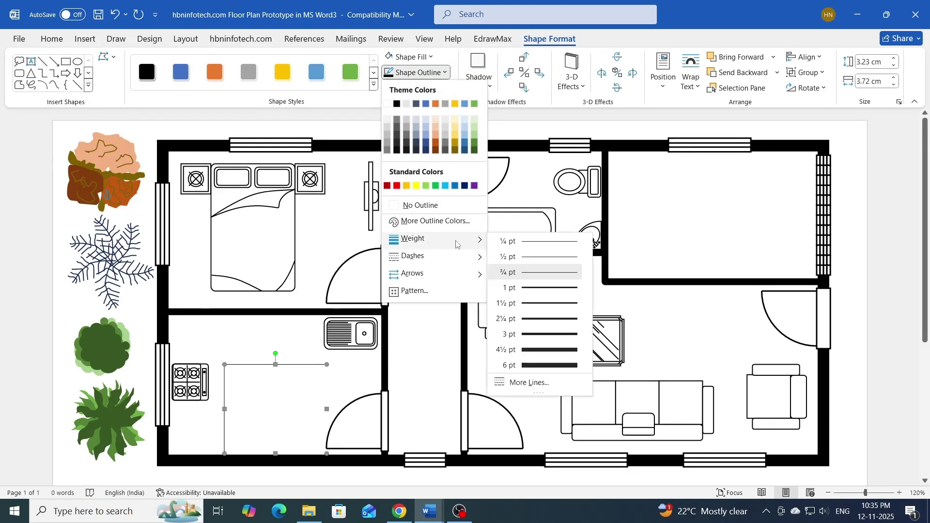
pyautogui.click(532, 289)
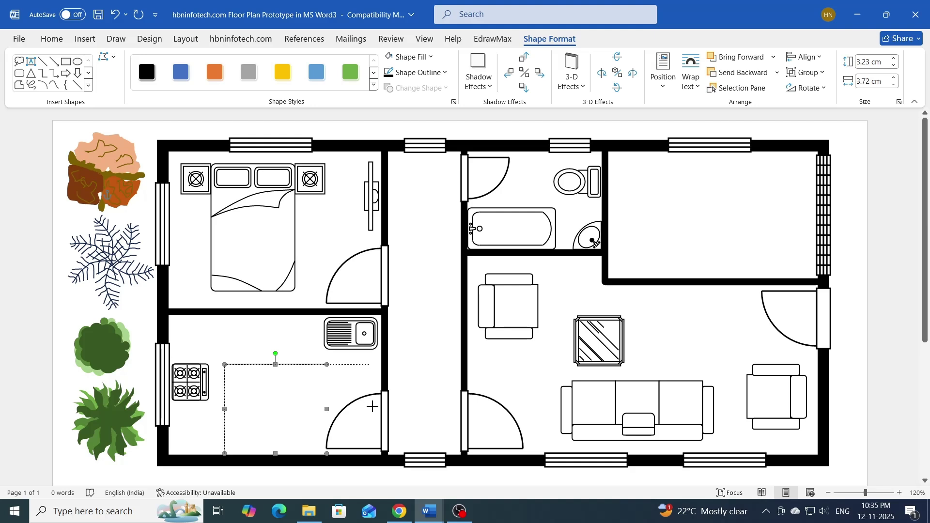
pyautogui.moveTo(381, 406); pyautogui.dragTo(381, 407)
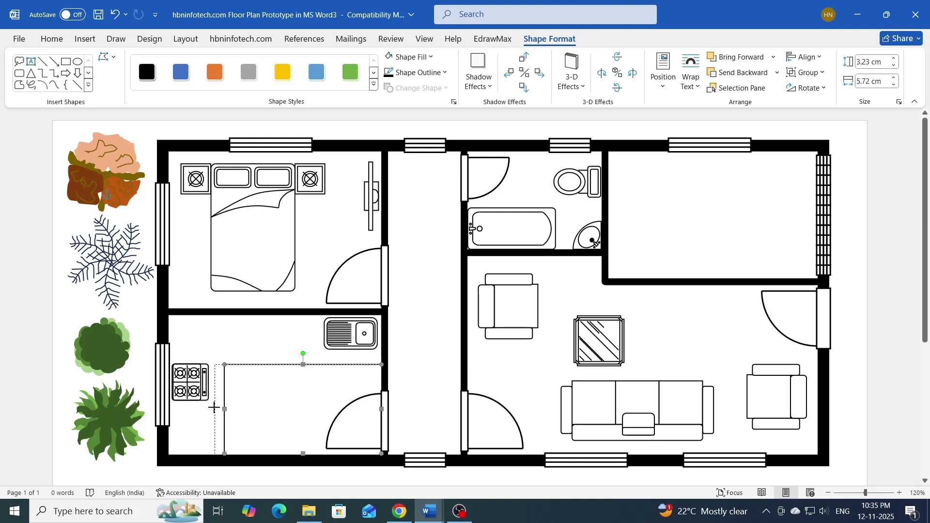
pyautogui.moveTo(212, 408); pyautogui.dragTo(212, 408)
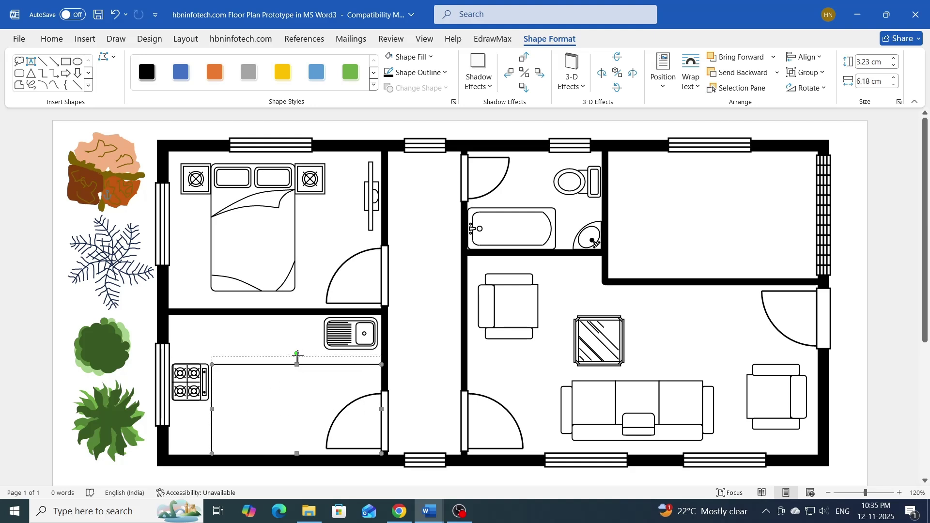
pyautogui.press('Escape')
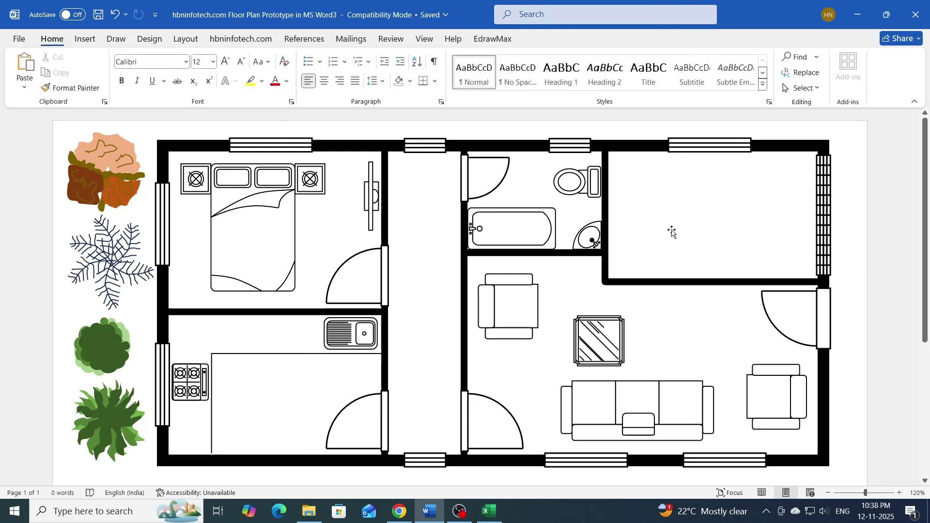
# Copy the car drawing from Excel and paste it onto the floor plan.
pyautogui.click(495, 512)
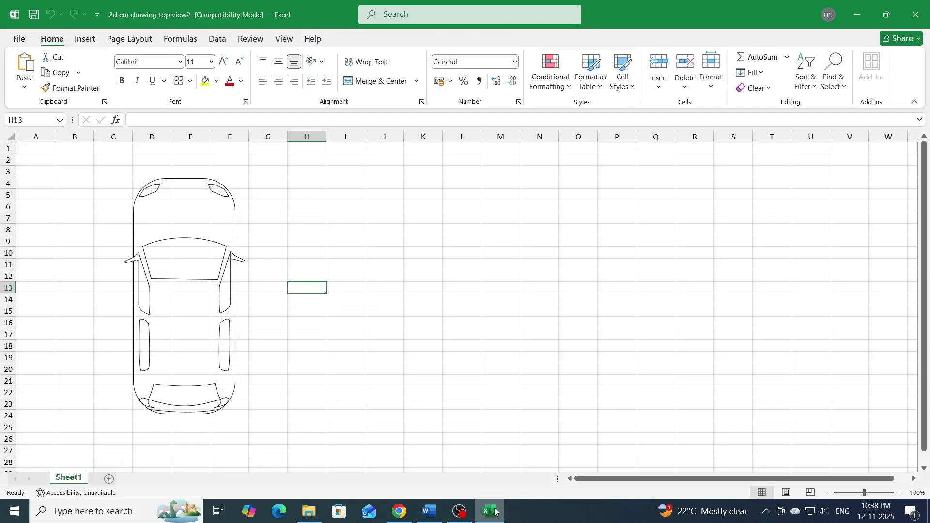
pyautogui.click(223, 267)
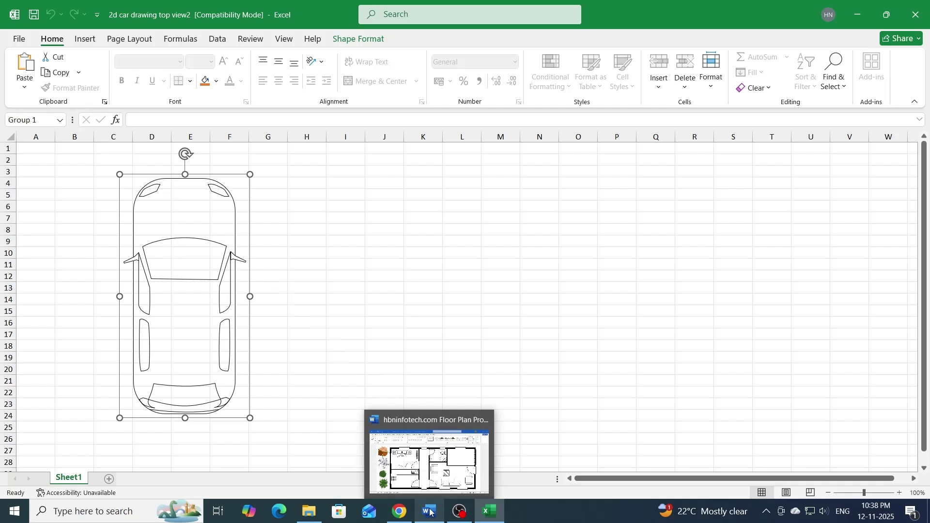
pyautogui.click(426, 477)
pyautogui.click(26, 63)
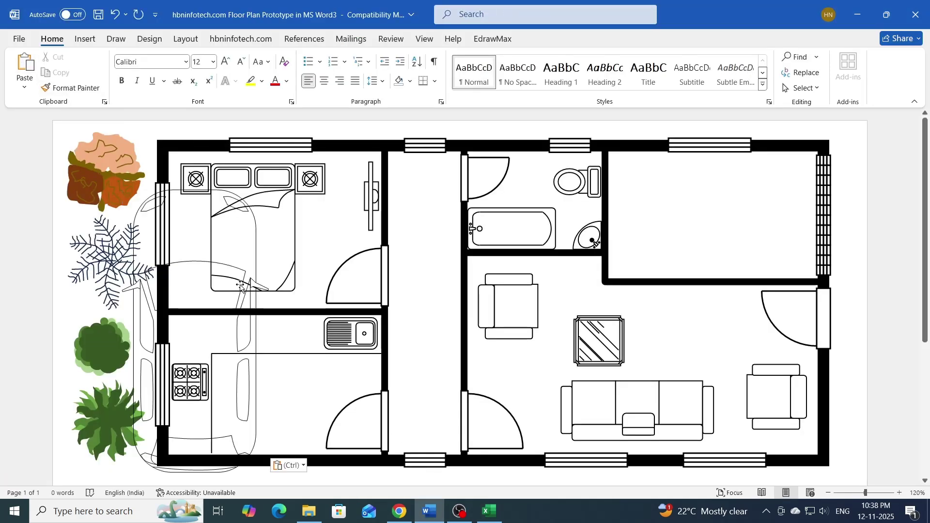
# Move the car to the right side, shrink it, and rotate it 90° left.
pyautogui.moveTo(245, 284)
pyautogui.mouseDown()
pyautogui.moveTo(550, 296)
pyautogui.moveTo(718, 262)
pyautogui.mouseUp()
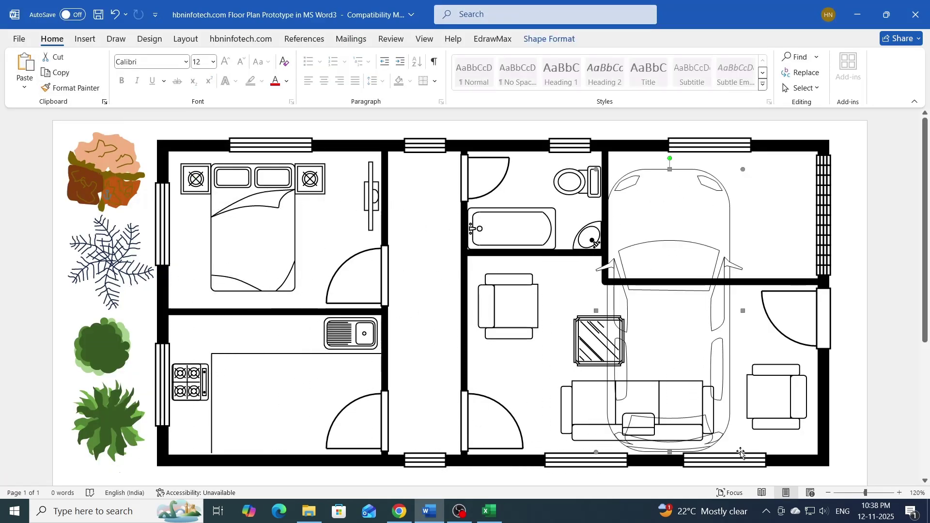
pyautogui.moveTo(708, 410); pyautogui.dragTo(695, 315)
pyautogui.click(550, 38)
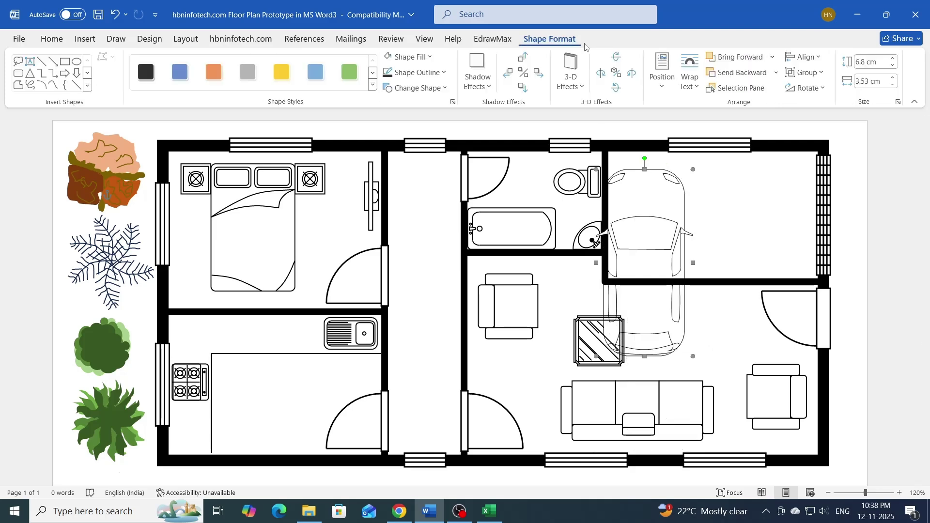
pyautogui.click(822, 88)
pyautogui.click(807, 116)
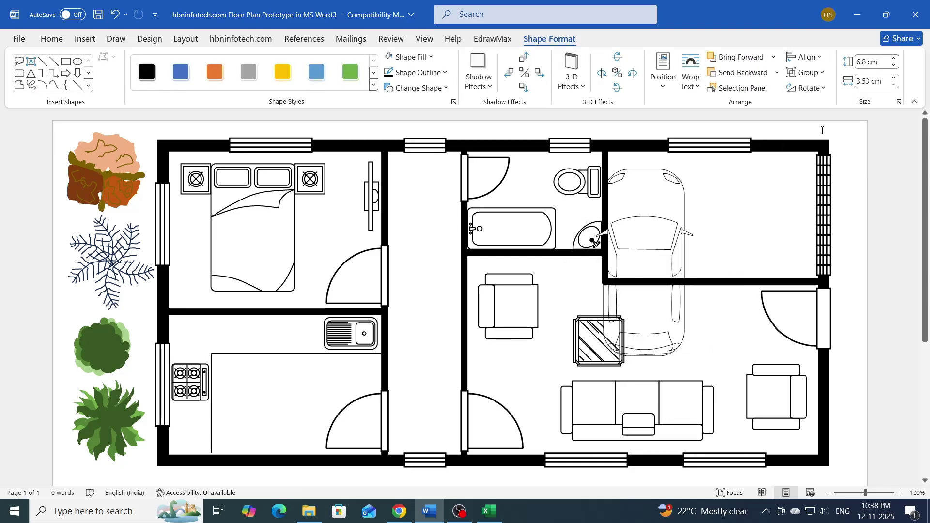
# Drag the car into the empty top-right garage, undoing an accidental wall stretch.
pyautogui.moveTo(692, 237); pyautogui.dragTo(746, 211)
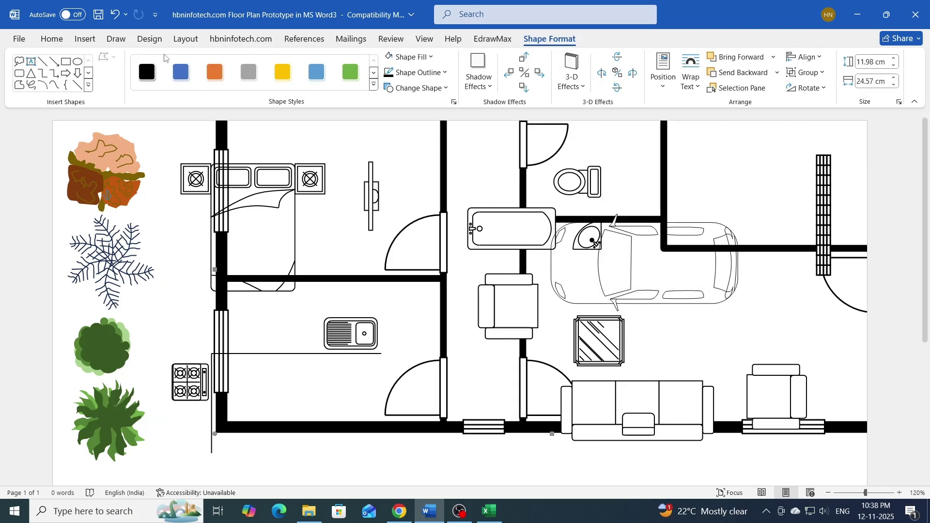
pyautogui.click(115, 15)
pyautogui.moveTo(652, 236); pyautogui.dragTo(720, 186)
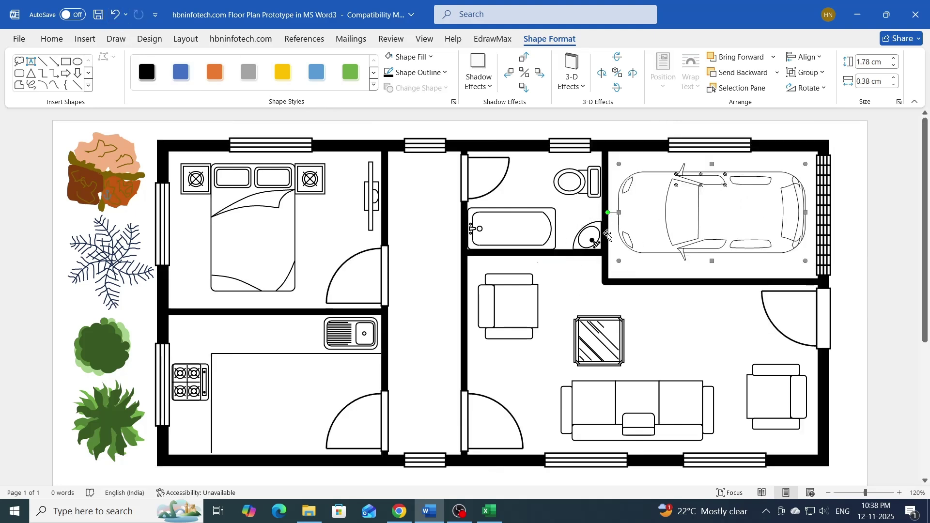
# Try painting the bed's thin outline formatting onto the walls, then undo it.
pyautogui.click(484, 195)
pyautogui.click(265, 209)
pyautogui.click(52, 39)
pyautogui.click(72, 87)
pyautogui.click(701, 190)
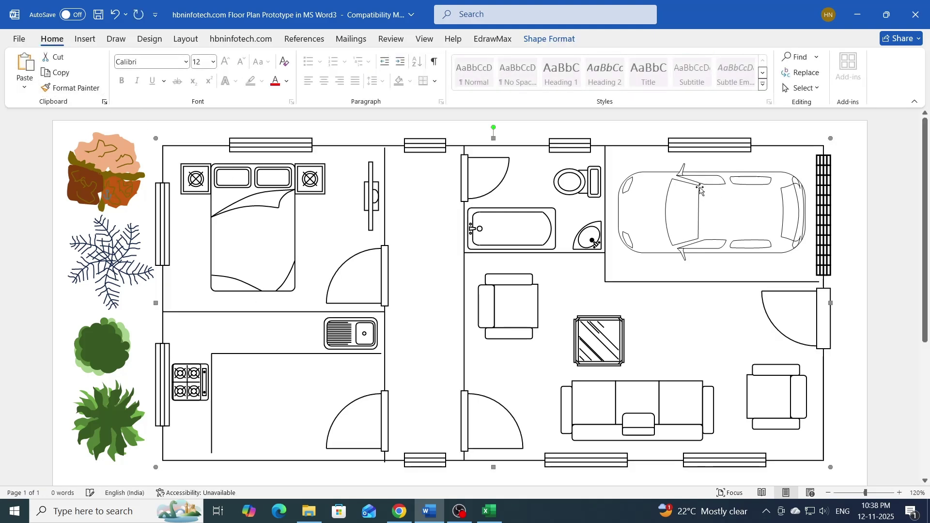
pyautogui.hotkey('ctrl', 'z')
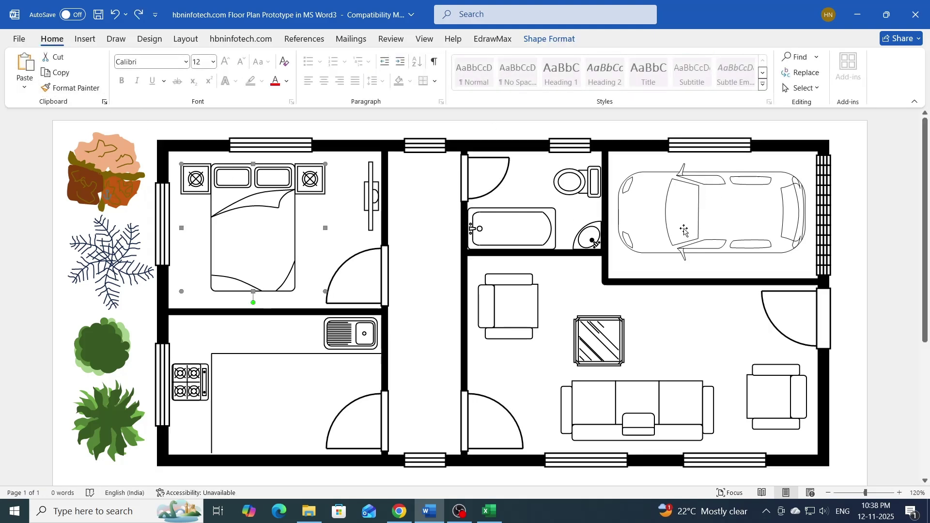
# Give the car in the garage a heavier outline weight.
pyautogui.click(549, 39)
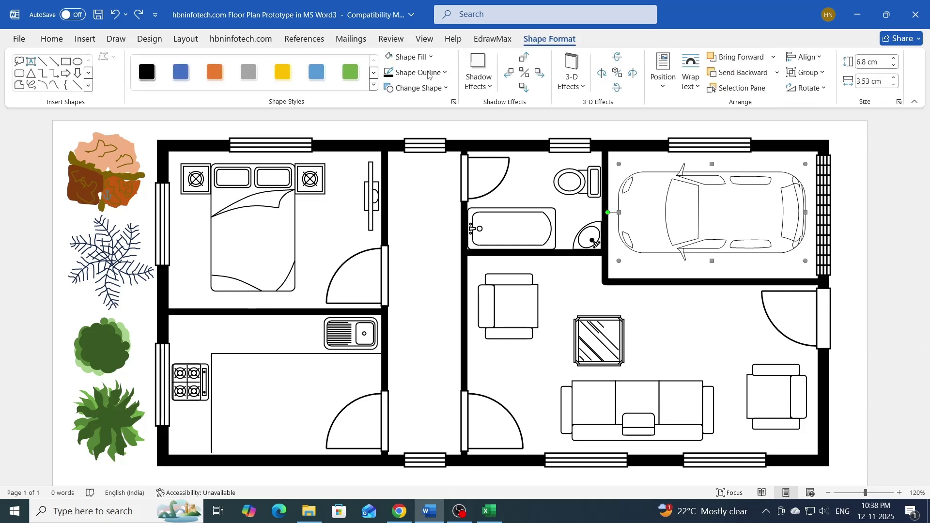
pyautogui.click(418, 73)
pyautogui.moveTo(410, 243)
pyautogui.click(533, 288)
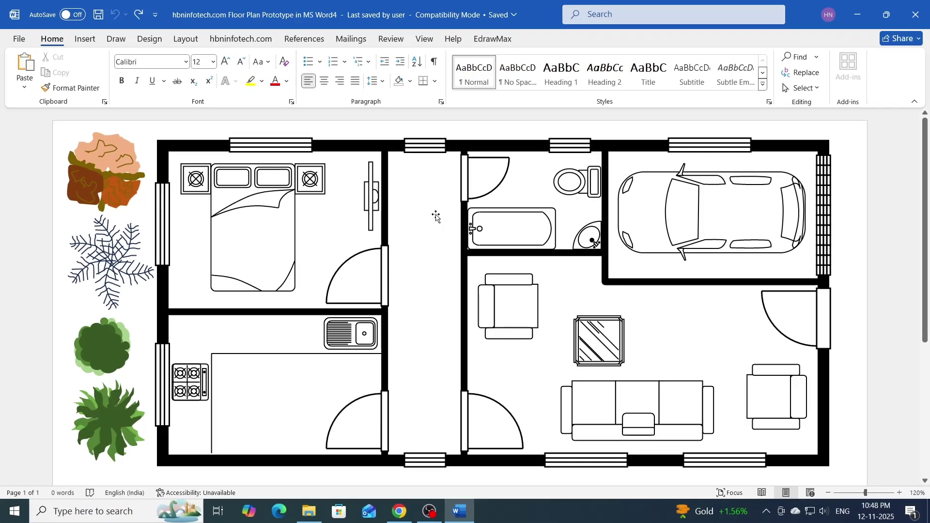
# Ungroup the floor plan and send the outer wall shape to the back.
pyautogui.click(549, 39)
pyautogui.click(808, 73)
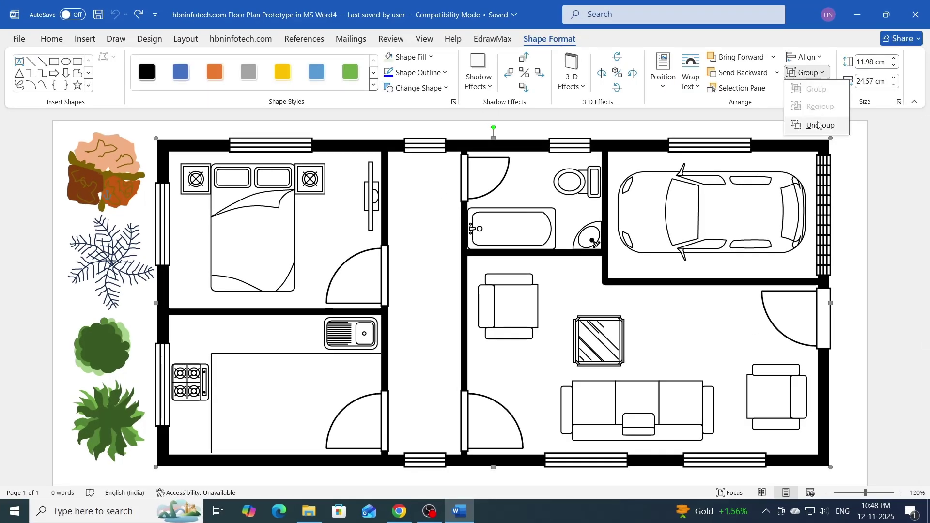
pyautogui.click(814, 125)
pyautogui.click(859, 164)
pyautogui.click(813, 149)
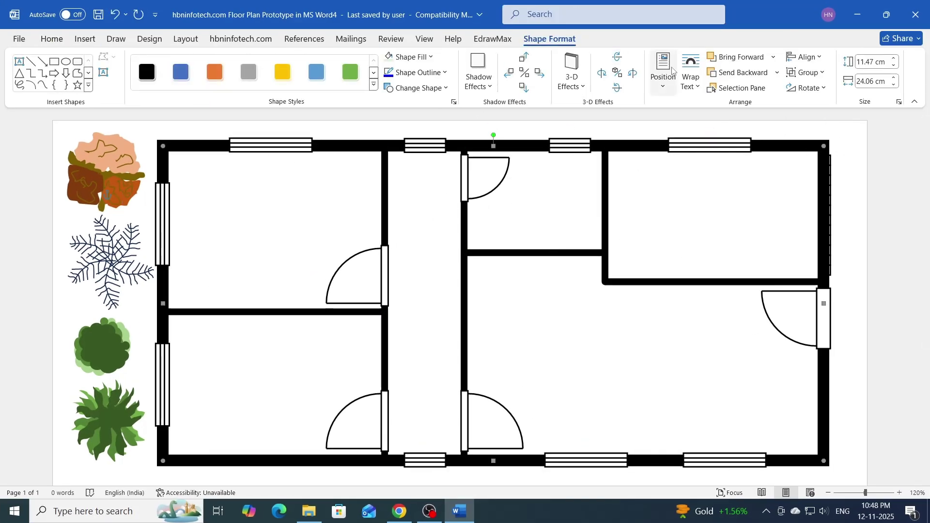
pyautogui.click(777, 72)
pyautogui.click(755, 107)
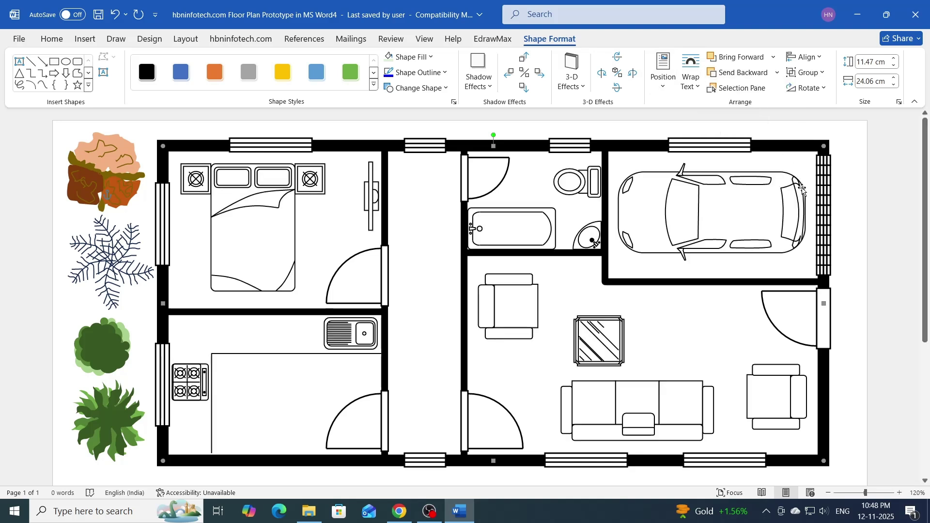
pyautogui.click(851, 167)
# Draw a rectangle covering the top-left bedroom area.
pyautogui.click(85, 39)
pyautogui.click(174, 72)
pyautogui.click(204, 121)
pyautogui.moveTo(165, 147); pyautogui.dragTo(385, 309)
pyautogui.click(409, 57)
pyautogui.press('Escape')
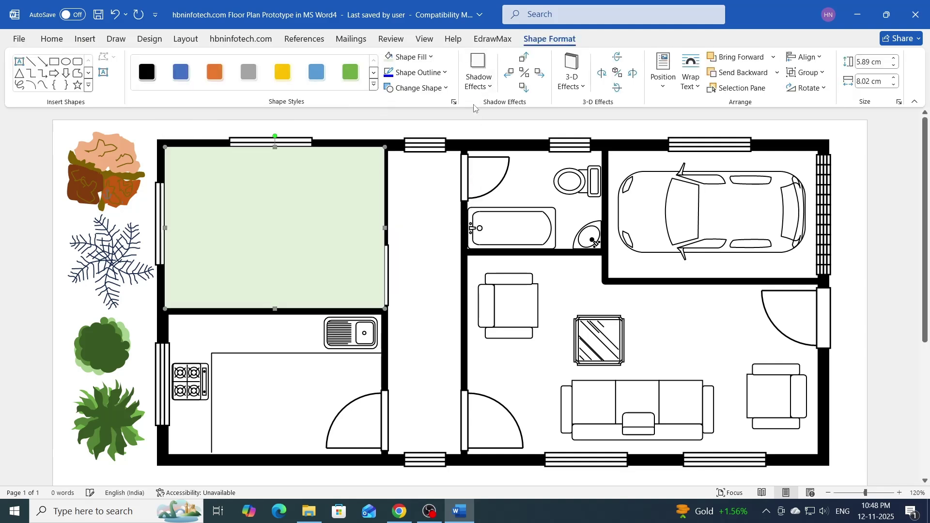
# Send the green bedroom rectangle to back and set the outer walls to No Fill.
pyautogui.click(777, 73)
pyautogui.click(756, 107)
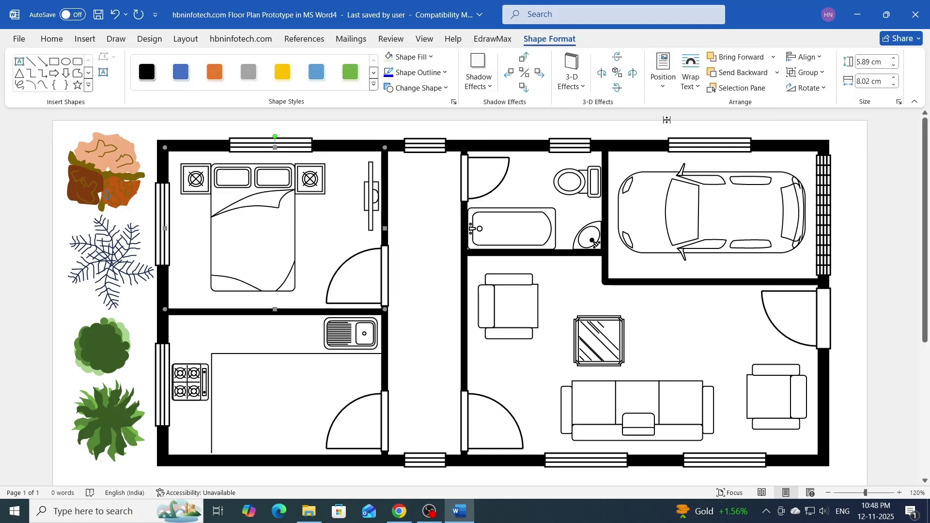
pyautogui.click(505, 147)
pyautogui.moveTo(550, 131); pyautogui.dragTo(593, 117)
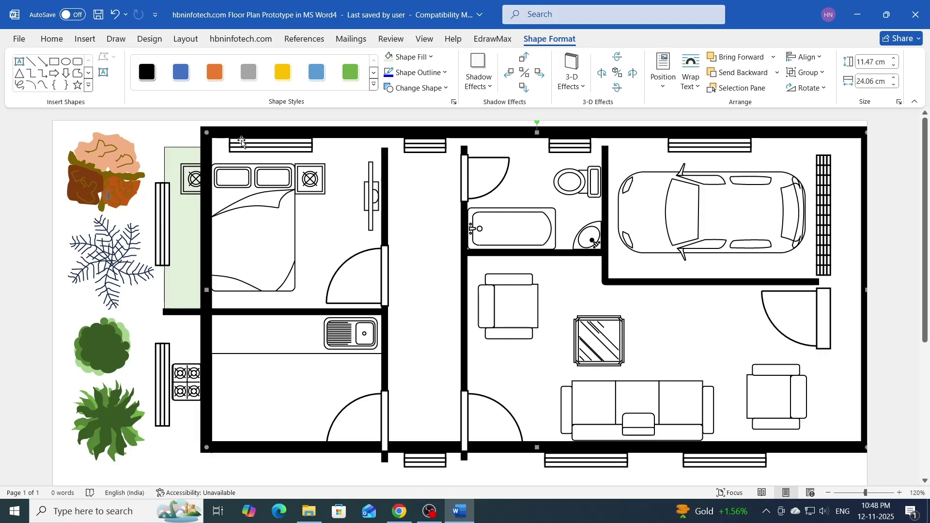
pyautogui.click(115, 14)
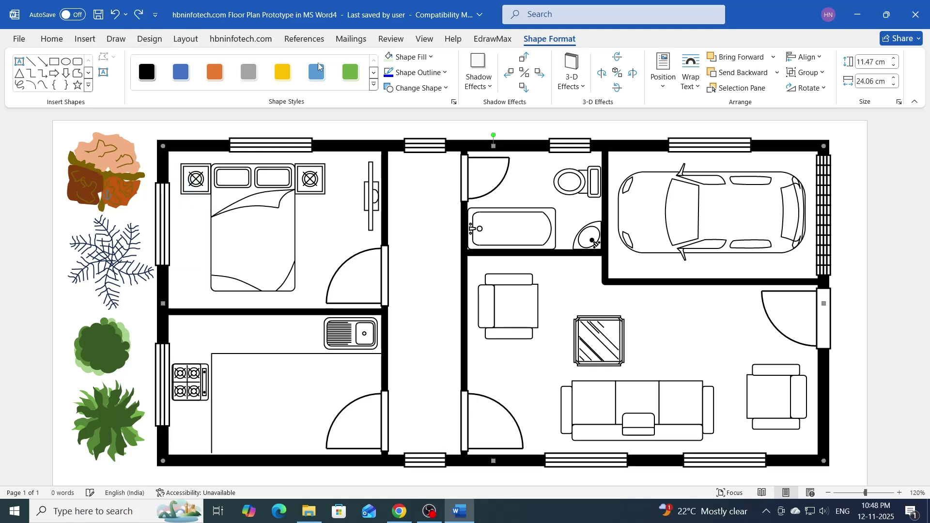
pyautogui.click(431, 58)
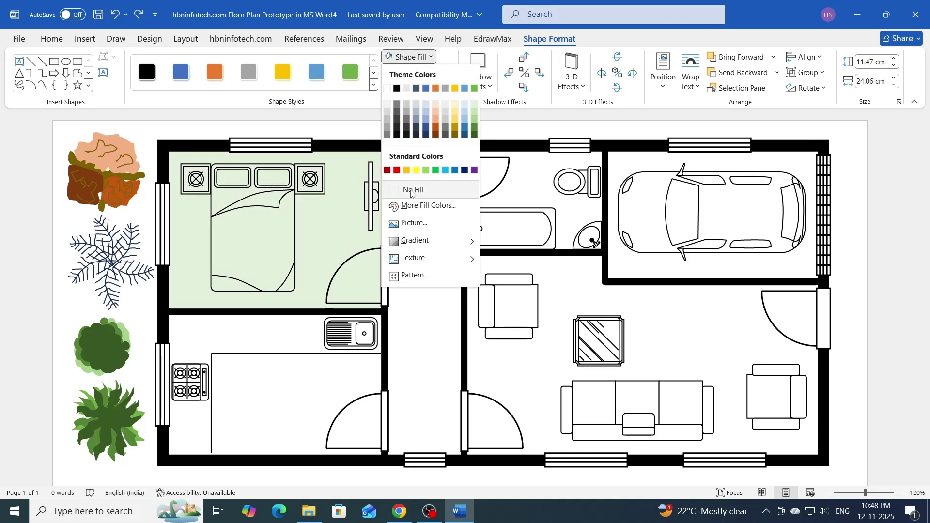
pyautogui.click(412, 188)
# Draw a light blue rectangle over the kitchen and send it to back.
pyautogui.click(55, 62)
pyautogui.moveTo(165, 313)
pyautogui.mouseDown()
pyautogui.moveTo(317, 314)
pyautogui.moveTo(318, 439)
pyautogui.moveTo(386, 458)
pyautogui.mouseUp()
pyautogui.click(431, 57)
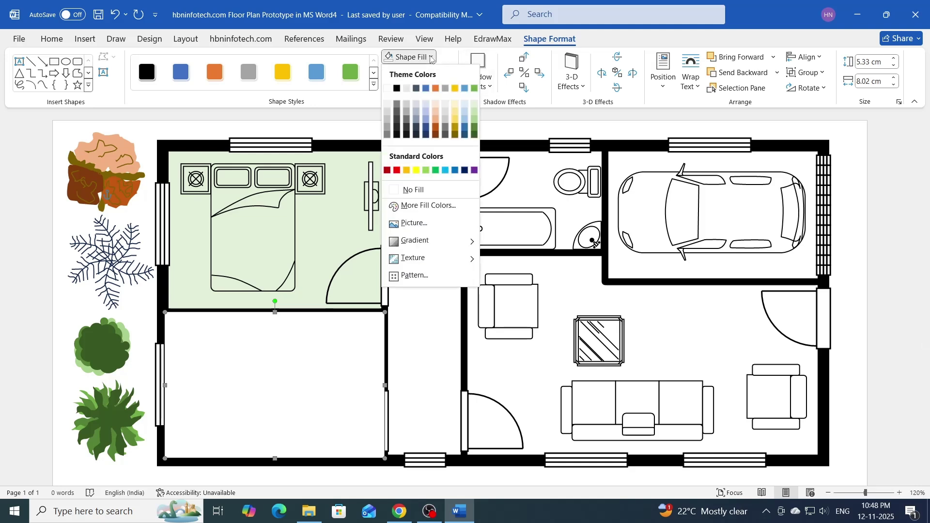
pyautogui.click(464, 102)
pyautogui.click(778, 73)
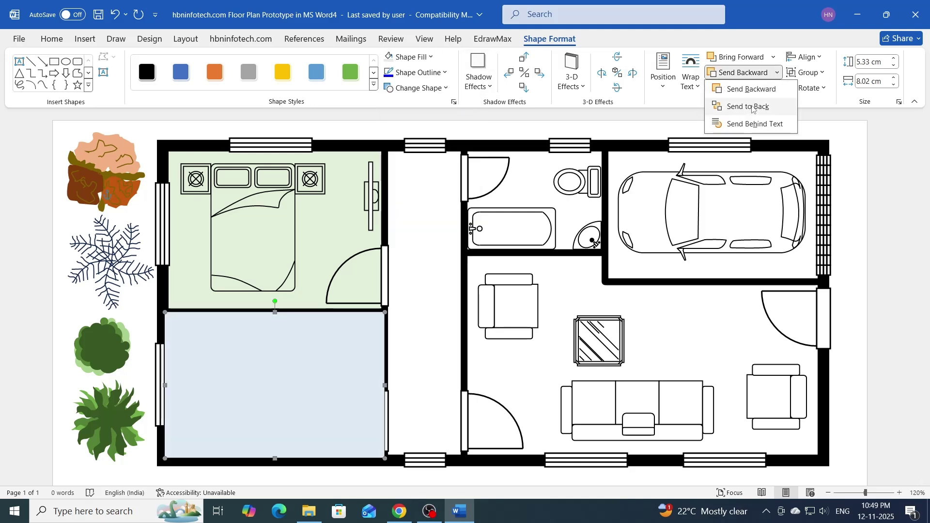
pyautogui.click(751, 107)
pyautogui.click(54, 62)
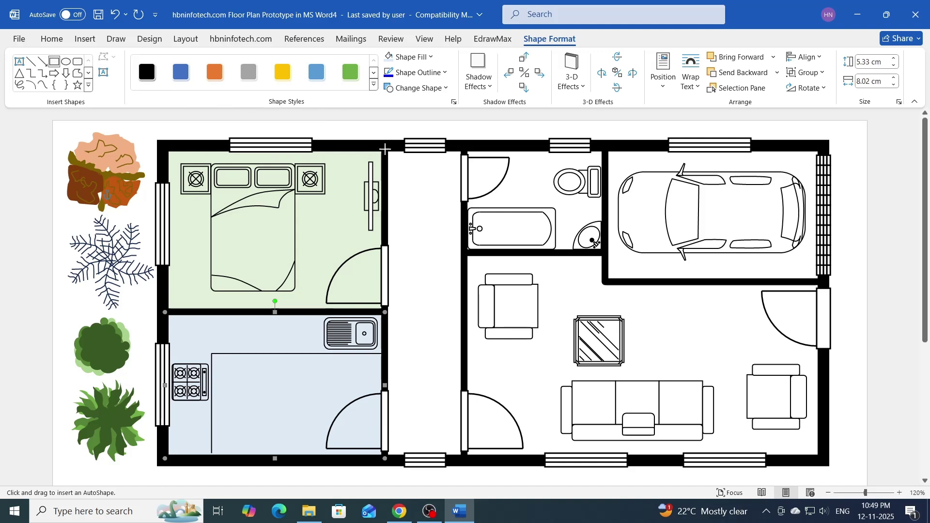
# Draw a light gold rectangle over the hallway and send it behind the walls.
pyautogui.moveTo(384, 149); pyautogui.dragTo(462, 389)
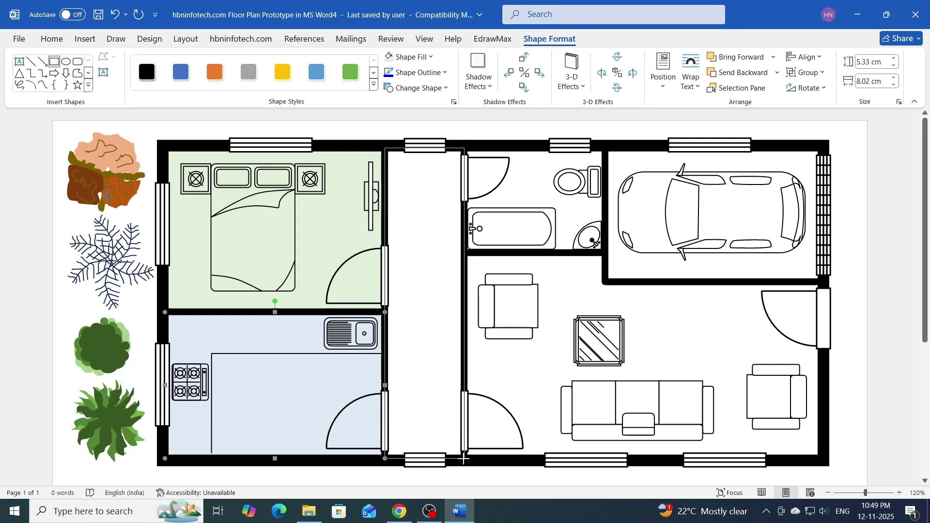
pyautogui.moveTo(464, 457); pyautogui.dragTo(463, 457)
pyautogui.click(409, 57)
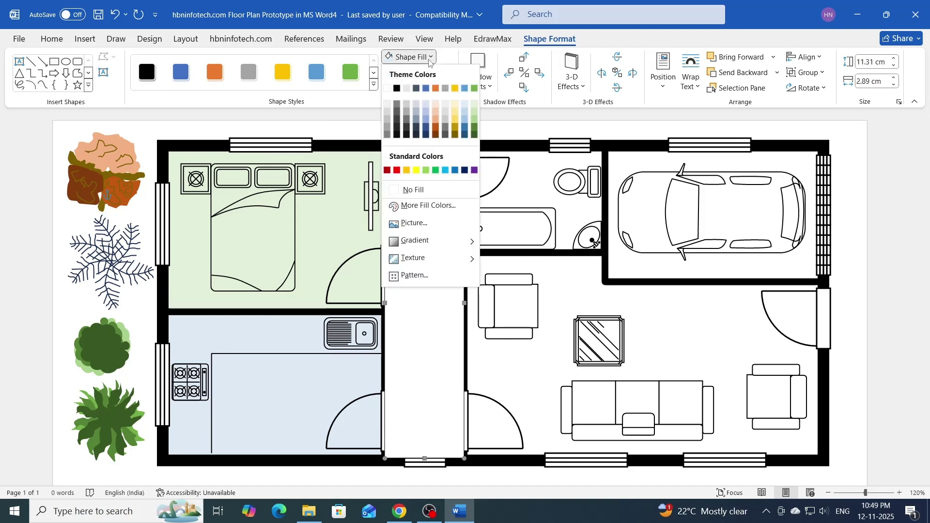
pyautogui.click(455, 105)
pyautogui.click(761, 106)
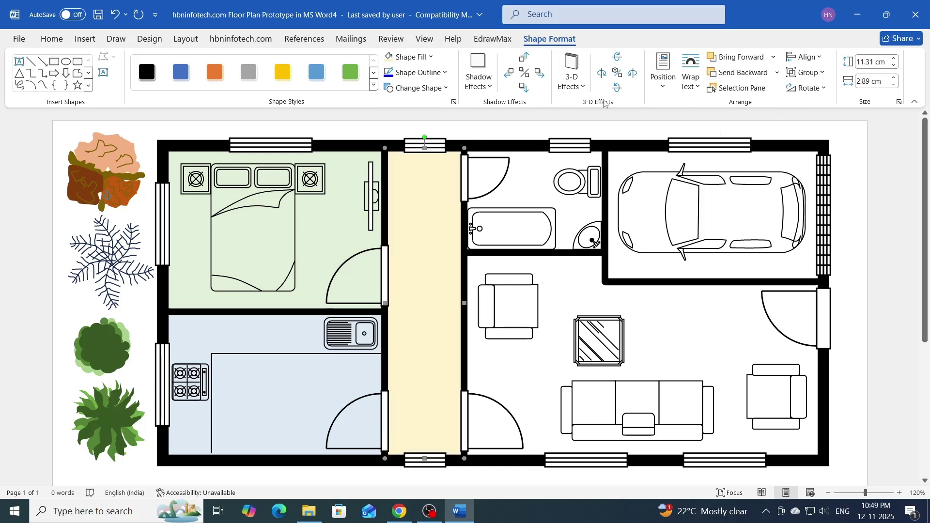
# Draw a light grey rectangle over the bathroom and send it to back.
pyautogui.click(54, 61)
pyautogui.moveTo(464, 146); pyautogui.dragTo(605, 252)
pyautogui.click(431, 58)
pyautogui.click(411, 88)
pyautogui.click(777, 72)
pyautogui.click(745, 107)
# Draw a peach rectangle over the garage and send it behind the car.
pyautogui.click(54, 61)
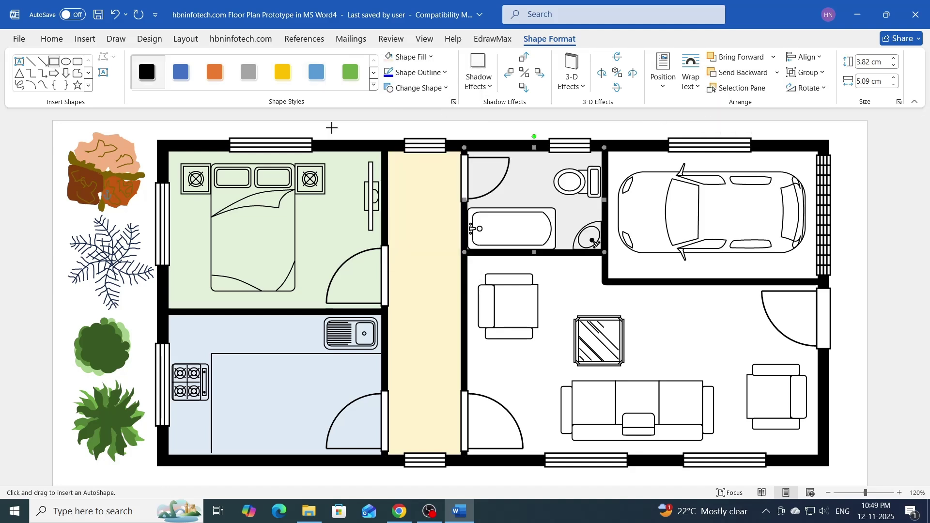
pyautogui.moveTo(606, 148); pyautogui.dragTo(824, 281)
pyautogui.click(430, 57)
pyautogui.click(436, 106)
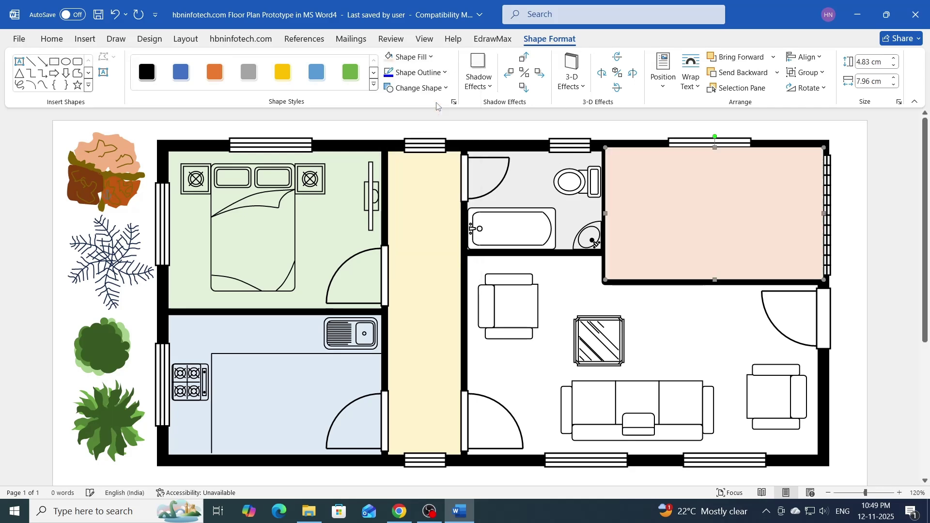
pyautogui.click(777, 73)
pyautogui.click(746, 107)
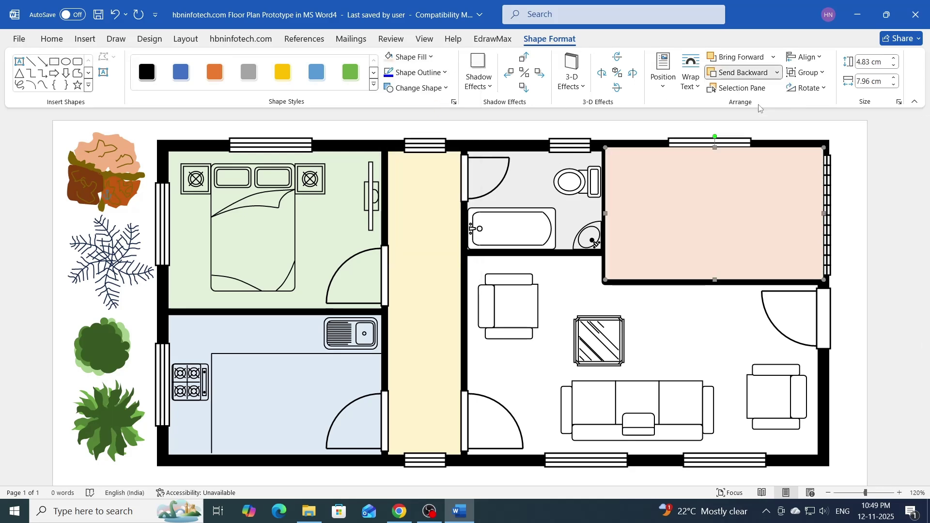
pyautogui.click(846, 164)
pyautogui.click(85, 39)
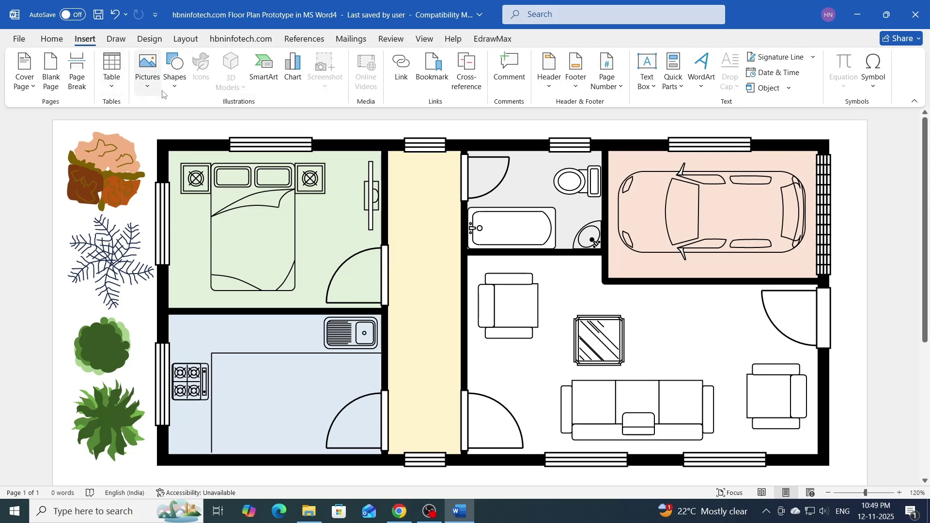
# Trace the lower-right living room as a freeform shape, fill it light blue-grey, and send it to back.
pyautogui.click(175, 68)
pyautogui.click(285, 171)
pyautogui.moveTo(459, 253); pyautogui.dragTo(560, 251)
pyautogui.moveTo(605, 281)
pyautogui.mouseDown()
pyautogui.moveTo(803, 282)
pyautogui.moveTo(823, 310)
pyautogui.moveTo(823, 450)
pyautogui.moveTo(723, 464)
pyautogui.moveTo(467, 460)
pyautogui.mouseUp()
pyautogui.moveTo(458, 370); pyautogui.dragTo(464, 252)
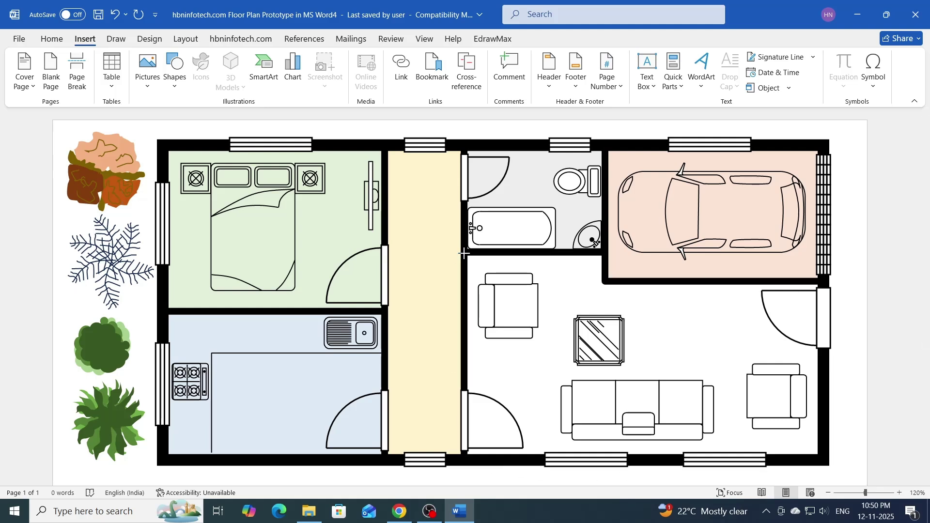
pyautogui.click(407, 57)
pyautogui.click(425, 103)
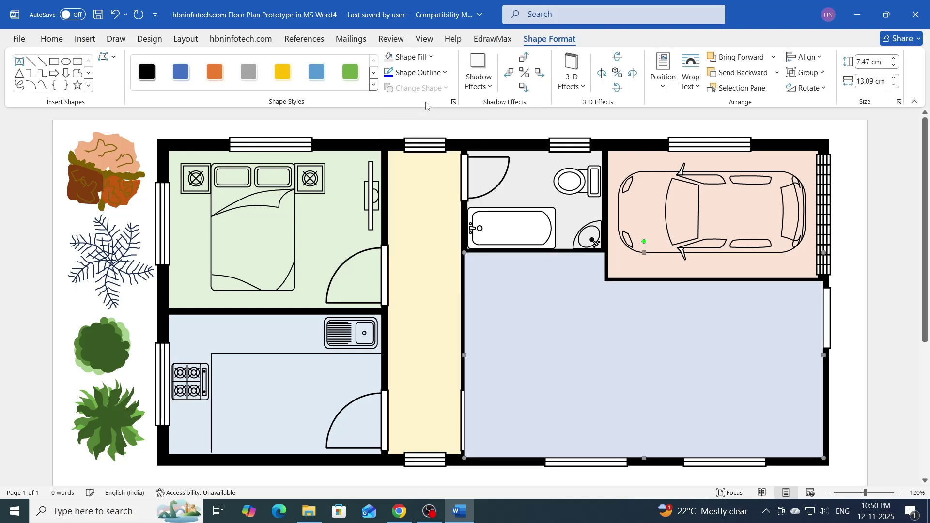
pyautogui.click(777, 72)
pyautogui.click(766, 112)
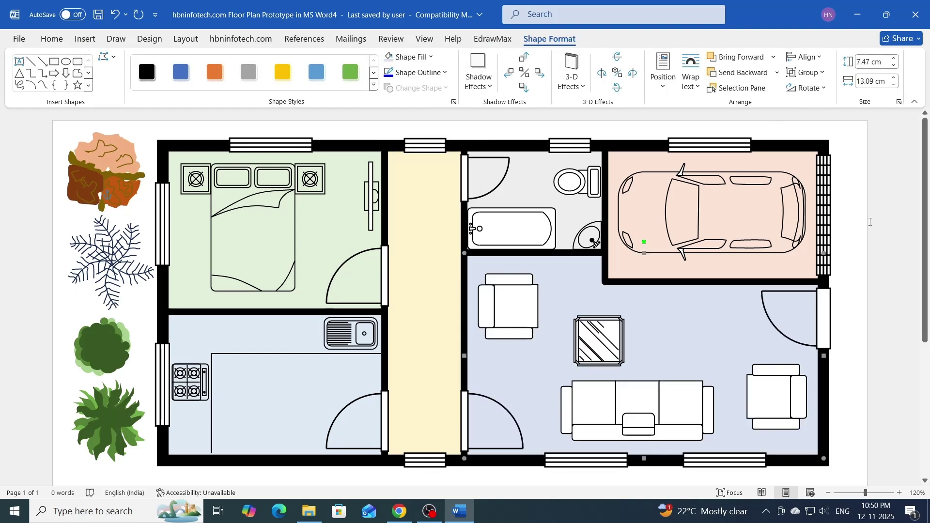
pyautogui.click(428, 215)
pyautogui.click(266, 187)
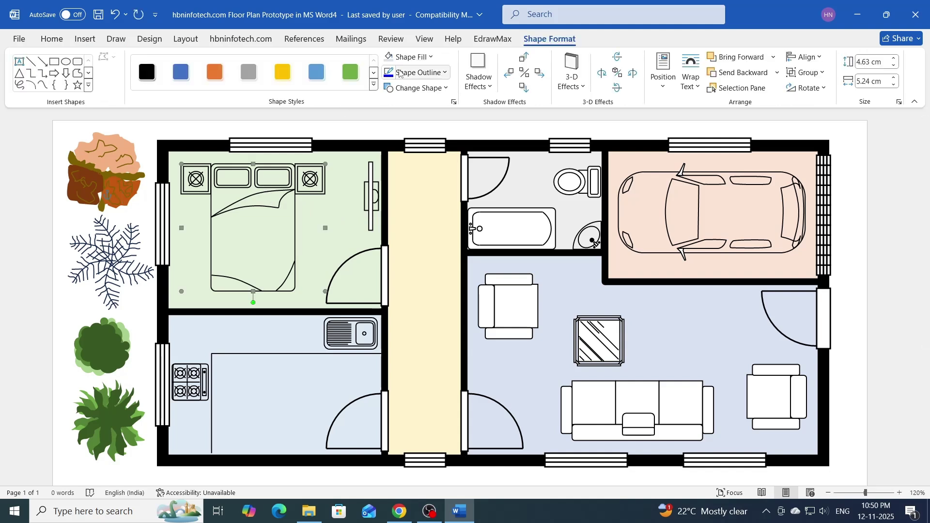
# Fill the bed and the sink solid white.
pyautogui.click(430, 57)
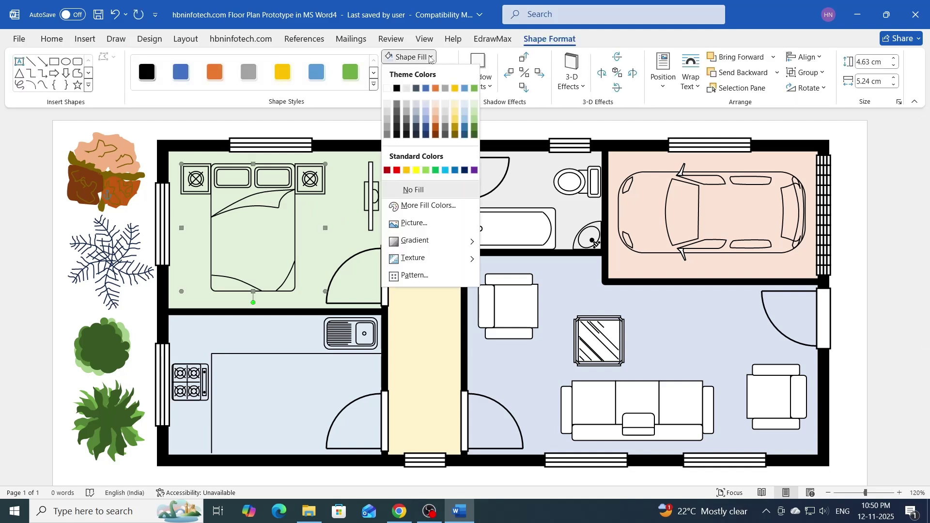
pyautogui.click(423, 102)
pyautogui.click(417, 57)
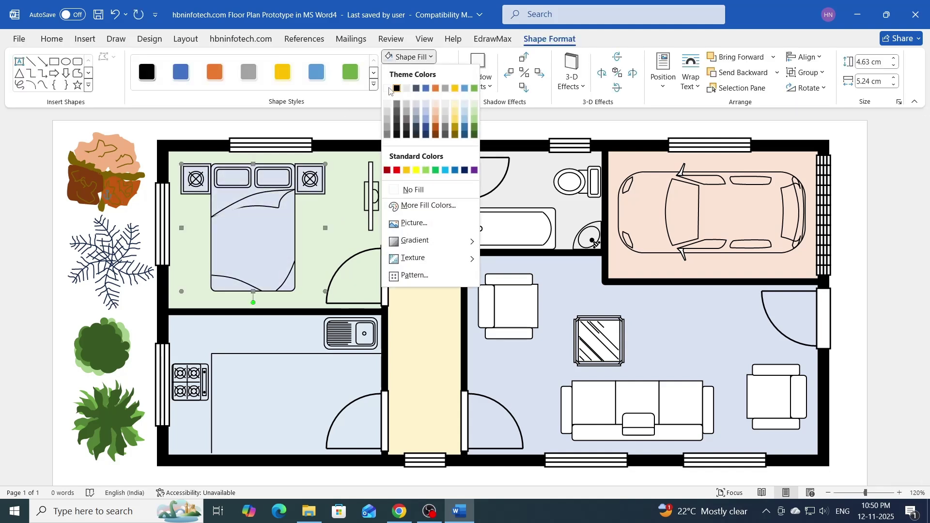
pyautogui.click(393, 90)
pyautogui.click(350, 339)
pyautogui.click(416, 57)
pyautogui.click(394, 91)
# Fill the car in the garage solid white.
pyautogui.click(194, 368)
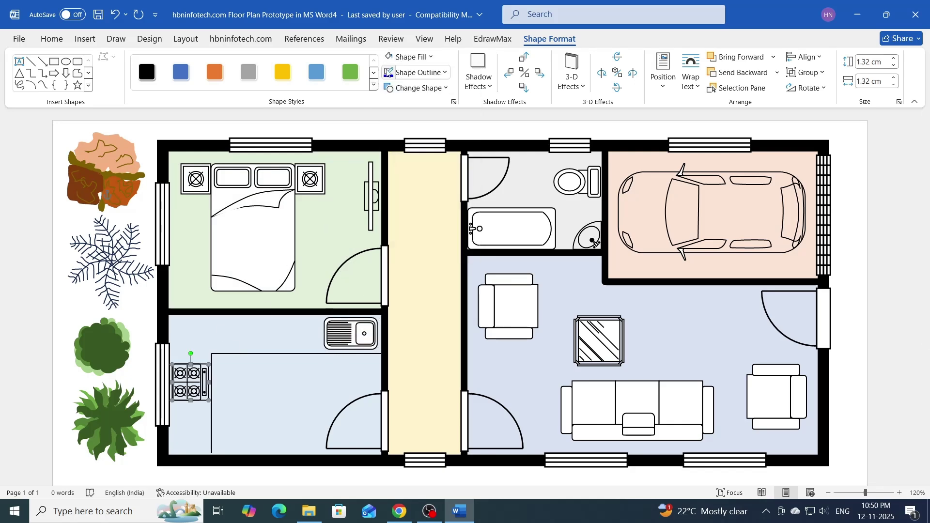
pyautogui.click(875, 183)
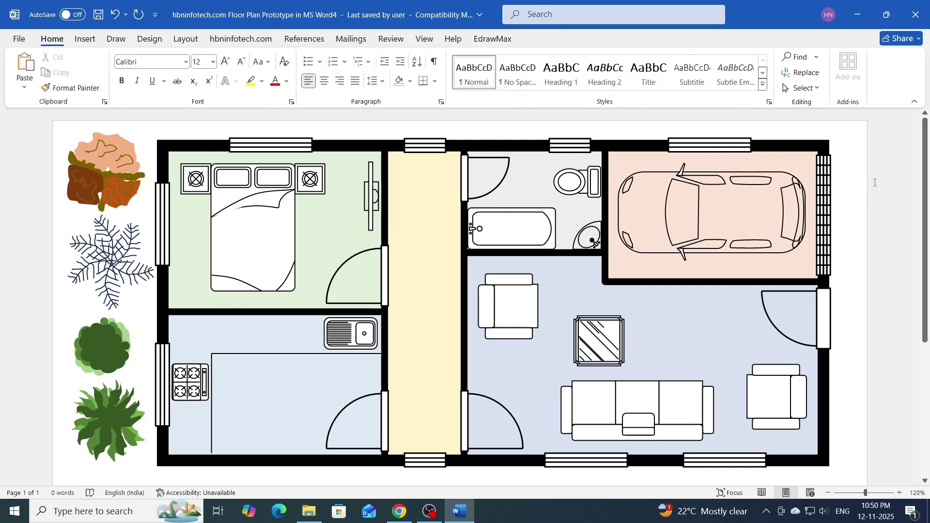
pyautogui.click(719, 186)
pyautogui.click(416, 57)
pyautogui.click(393, 91)
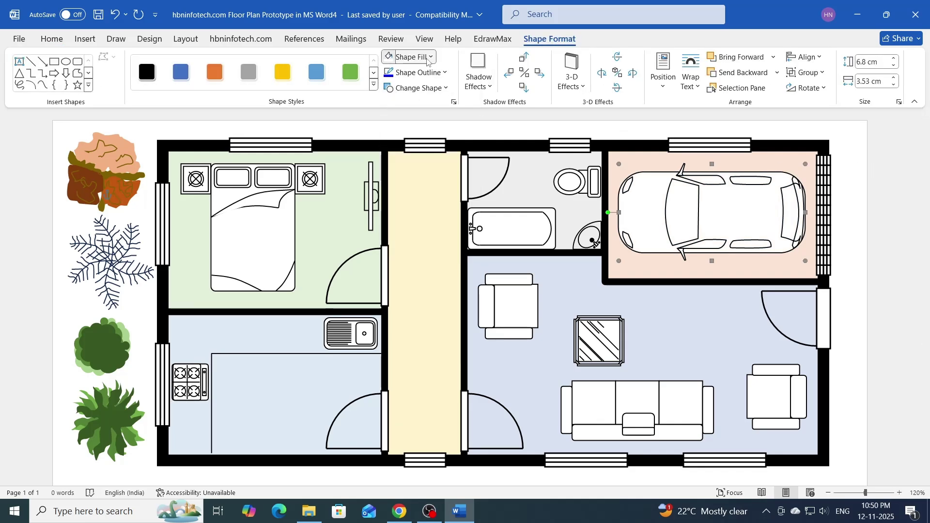
# Recolour the car pale yellow #FFFF93 using the custom colour mixer.
pyautogui.click(409, 57)
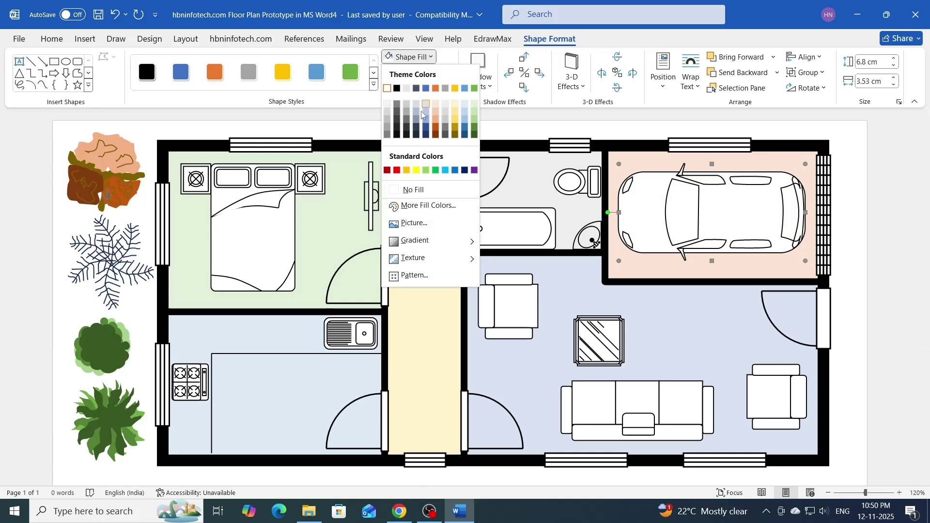
pyautogui.click(445, 170)
pyautogui.click(409, 56)
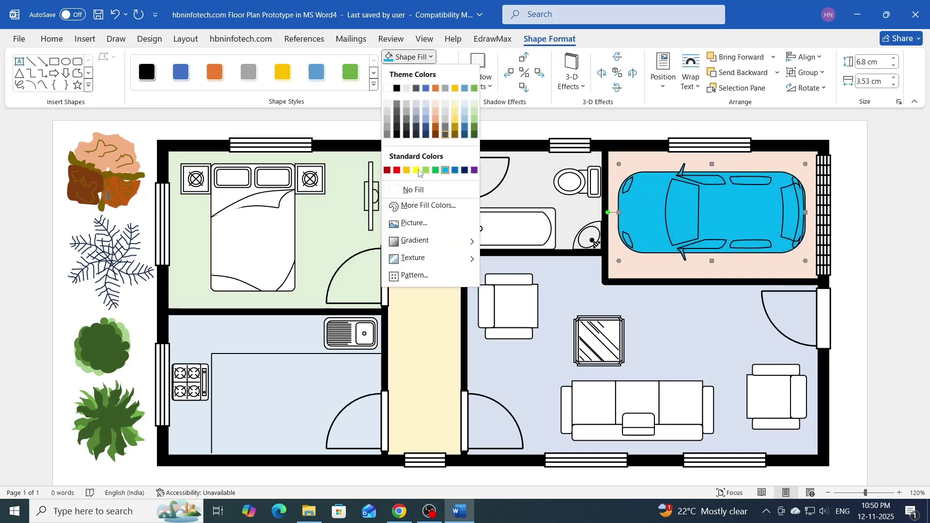
pyautogui.click(416, 170)
pyautogui.click(409, 57)
pyautogui.click(428, 206)
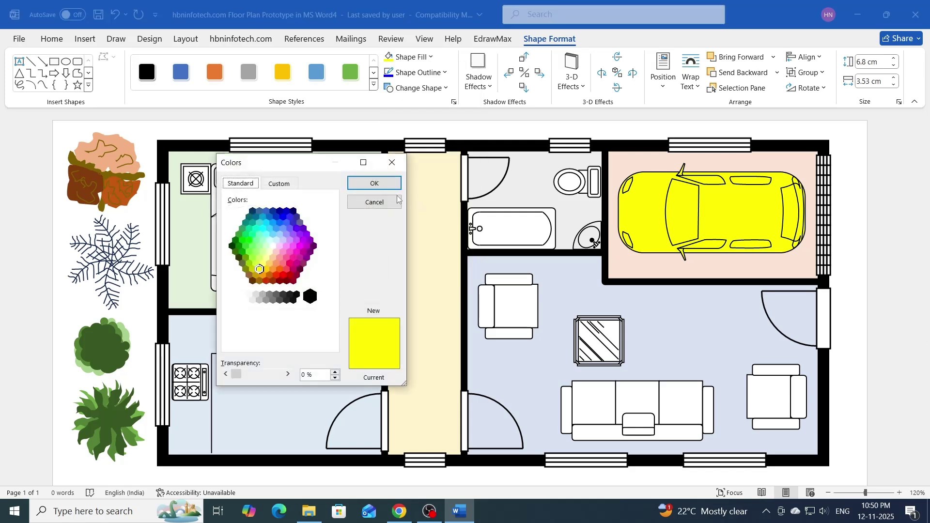
pyautogui.click(279, 184)
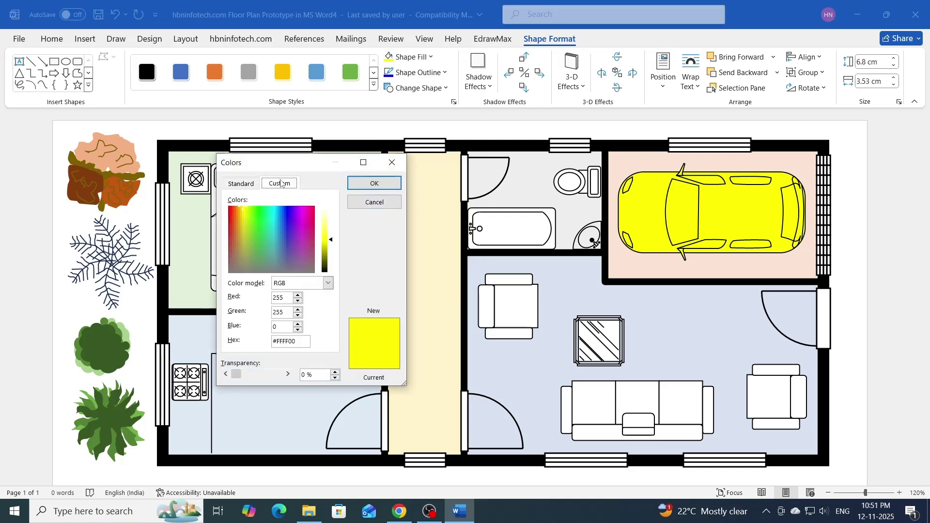
pyautogui.click(334, 222)
pyautogui.click(374, 184)
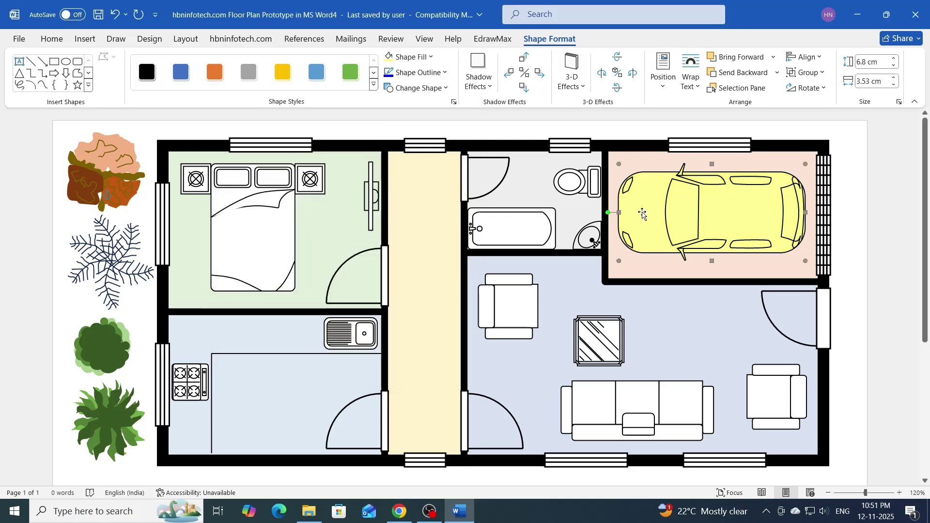